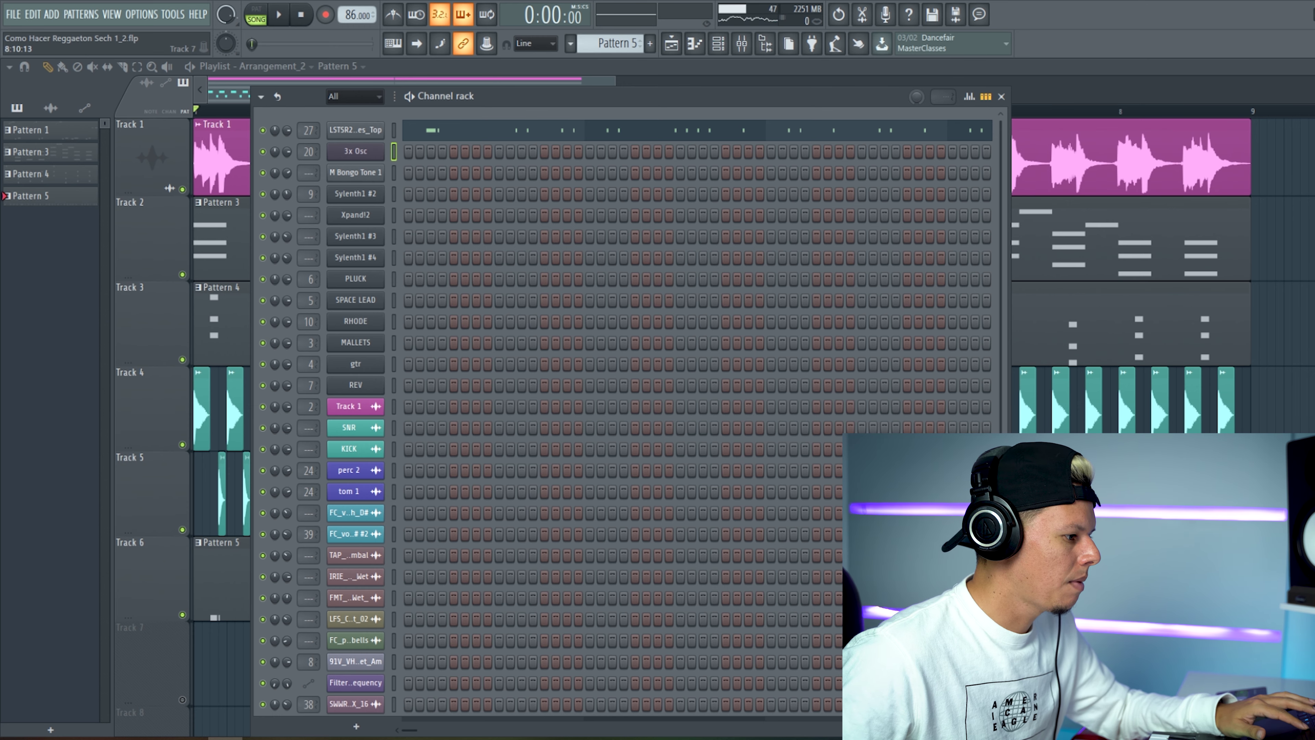
Record a four-bar 3x Osc bass line into Pattern 6 over the playing arrangement
{"action": "key", "text": "F6"}
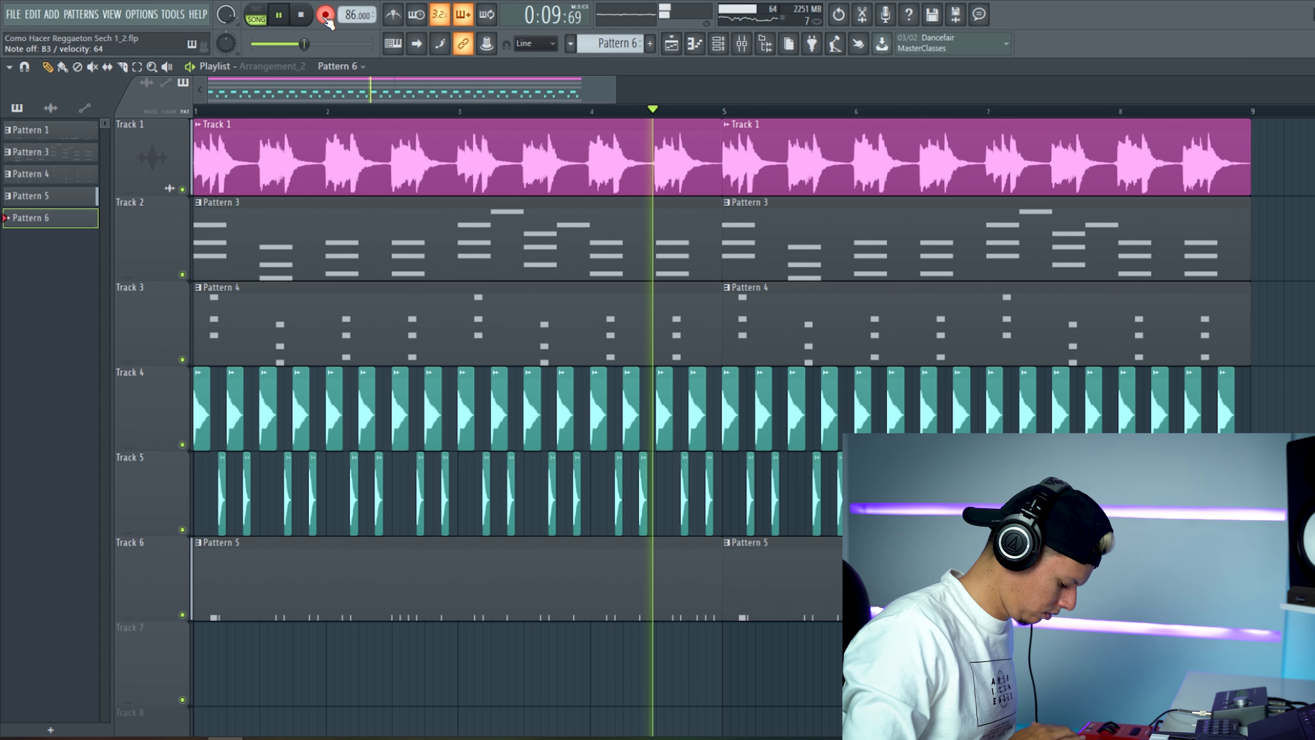
{"action": "key", "text": "space"}
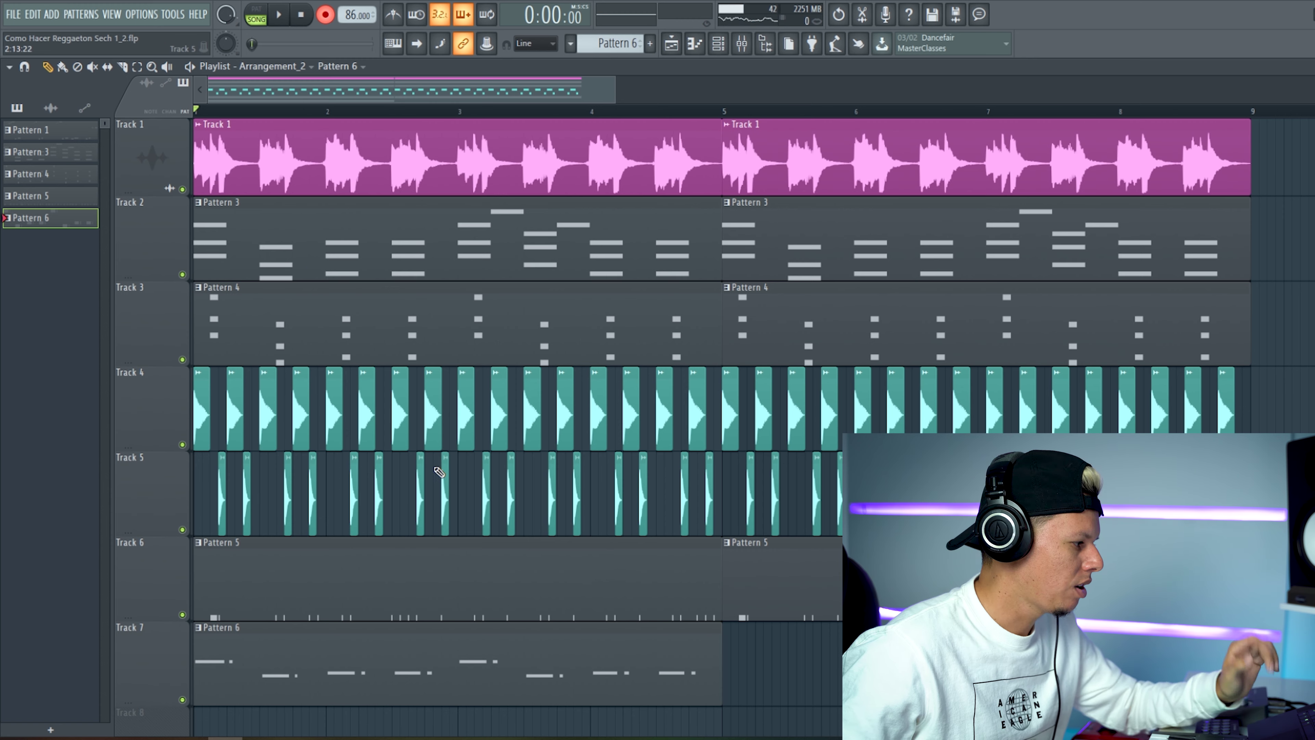
Open the recorded Pattern 6 in the piano roll and quantize all of its 3x Osc notes
{"action": "double_click", "coordinate": [367, 688]}
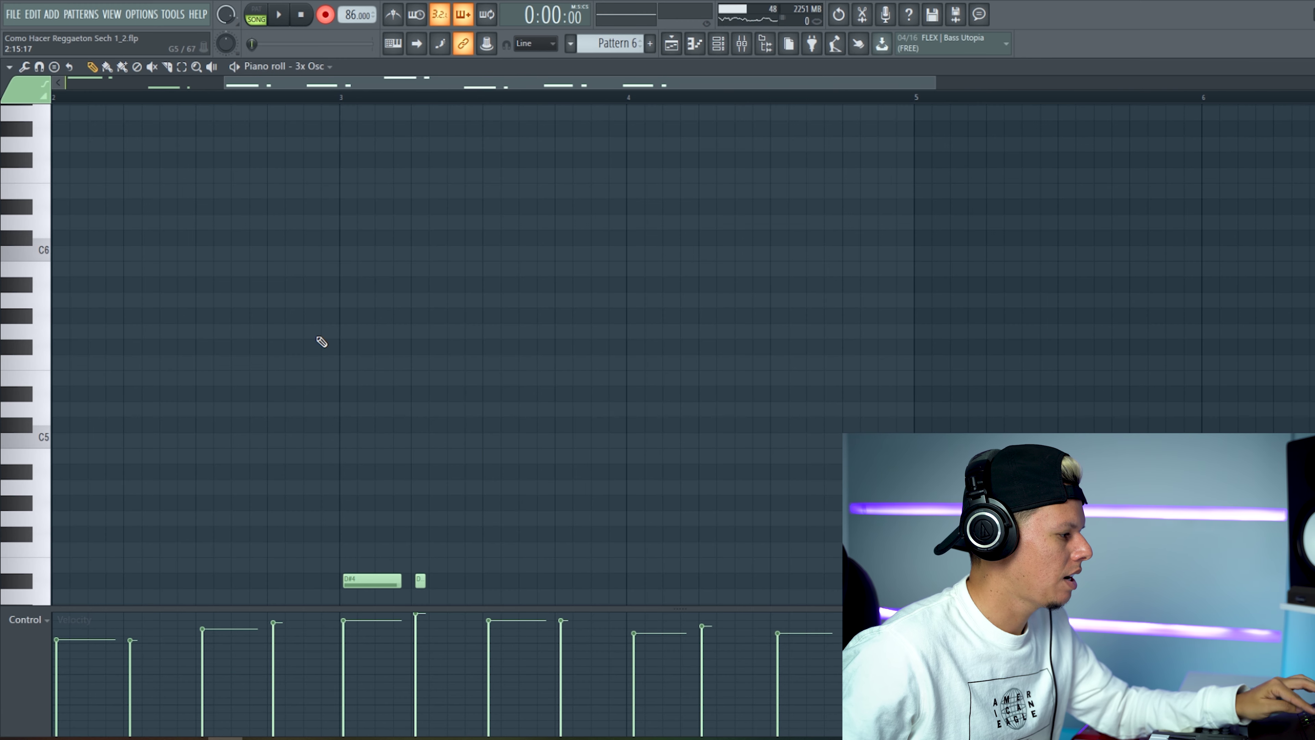
{"action": "key", "text": "z"}
{"action": "key", "text": "ctrl+a"}
{"action": "key", "text": "ctrl+q"}
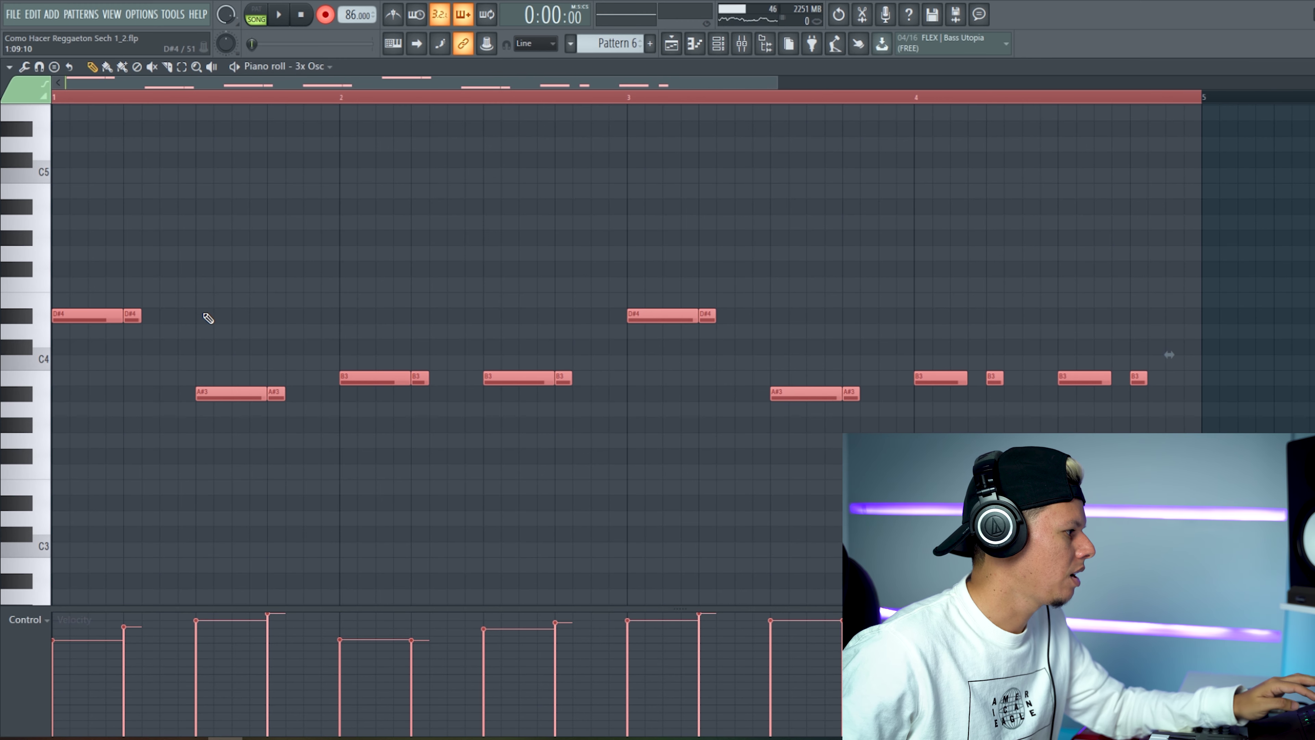
Shorten the long bass notes in the first three bars to three steps, leaving a gap before each short note
{"action": "left_click", "coordinate": [206, 312], "text": "ctrl"}
{"action": "left_click_drag", "start_coordinate": [120, 317], "coordinate": [105, 317]}
{"action": "right_click", "coordinate": [202, 393]}
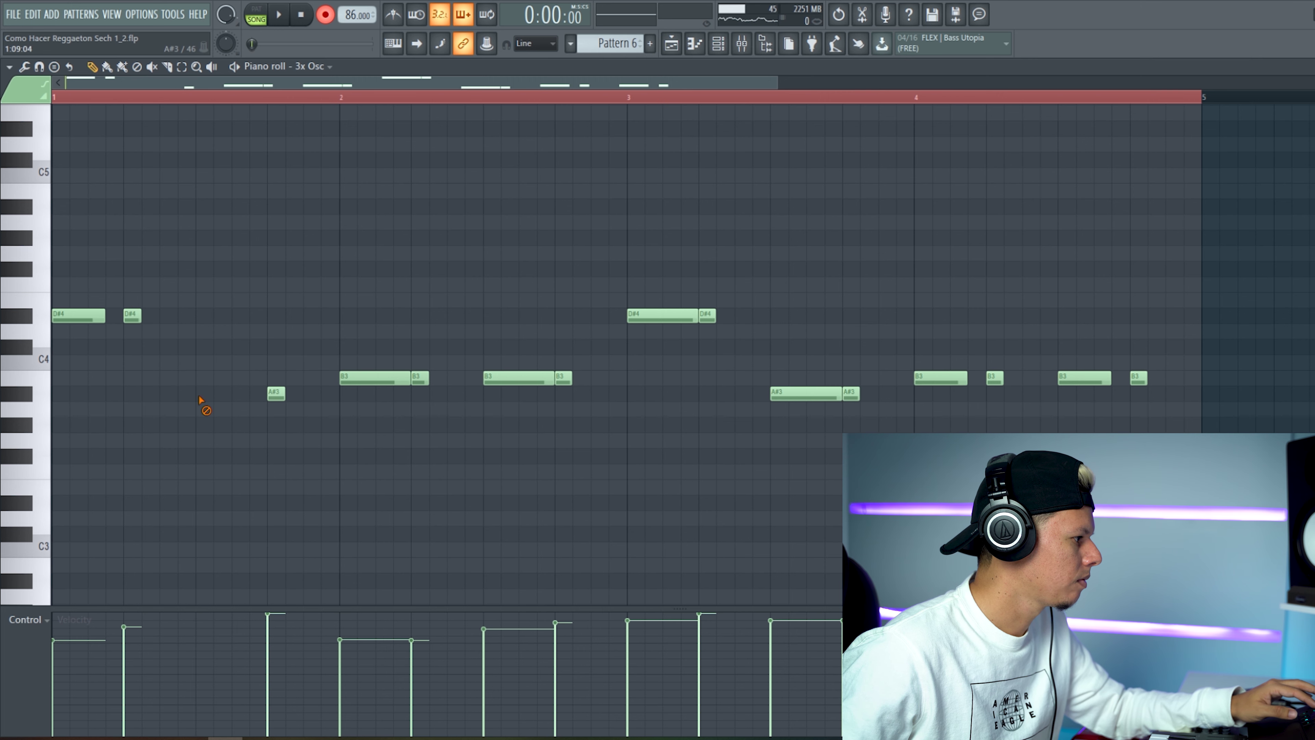
{"action": "left_click", "coordinate": [199, 393]}
{"action": "right_click", "coordinate": [381, 378]}
{"action": "left_click", "coordinate": [343, 378]}
{"action": "right_click", "coordinate": [491, 382]}
{"action": "left_click", "coordinate": [488, 381]}
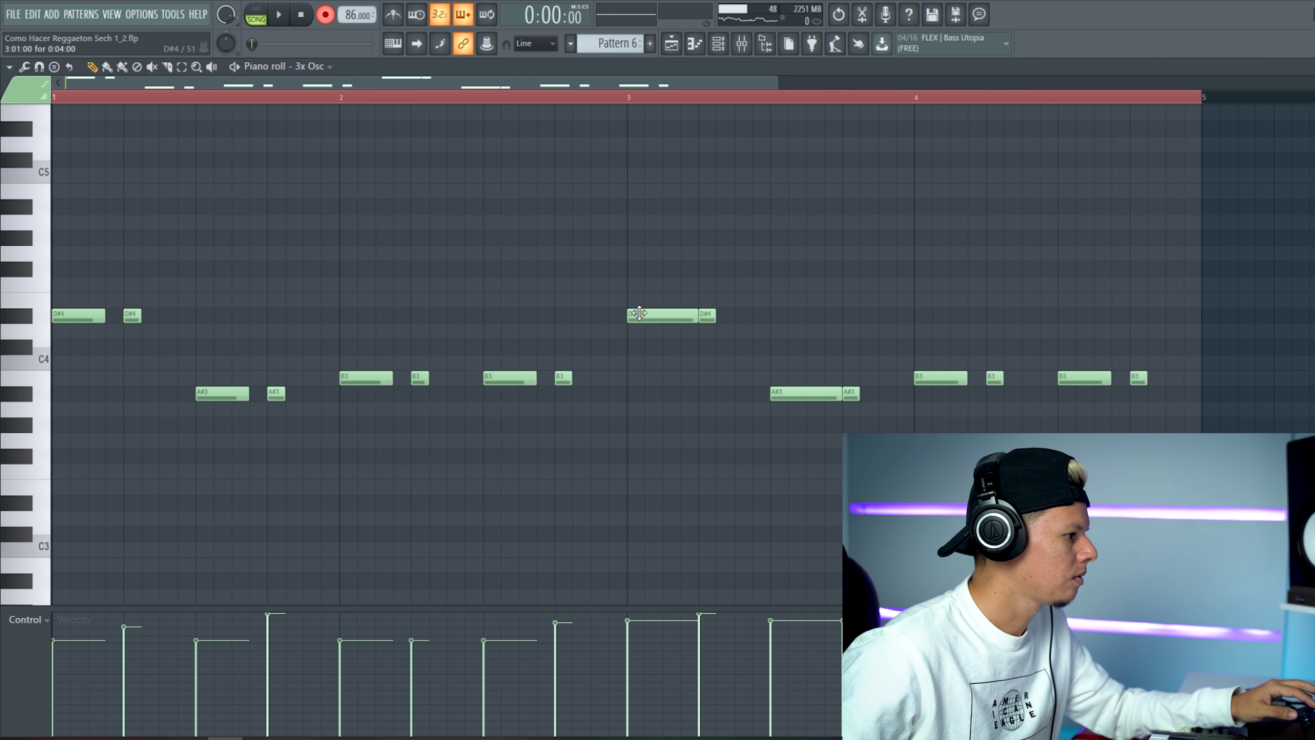
{"action": "right_click", "coordinate": [639, 314]}
{"action": "left_click", "coordinate": [630, 317]}
Level the velocities of all the 3x Osc bass notes and play the pattern
{"action": "left_click_drag", "start_coordinate": [843, 645], "coordinate": [27, 644]}
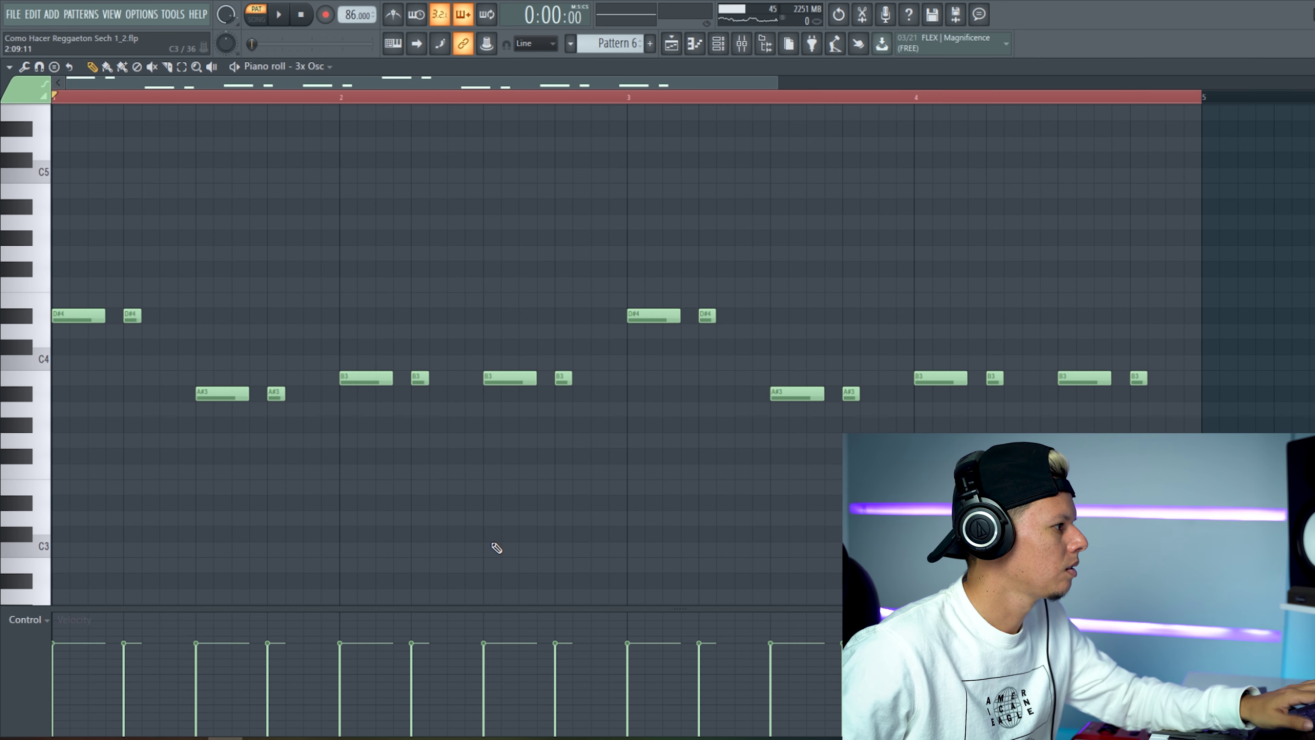
{"action": "key", "text": "space"}
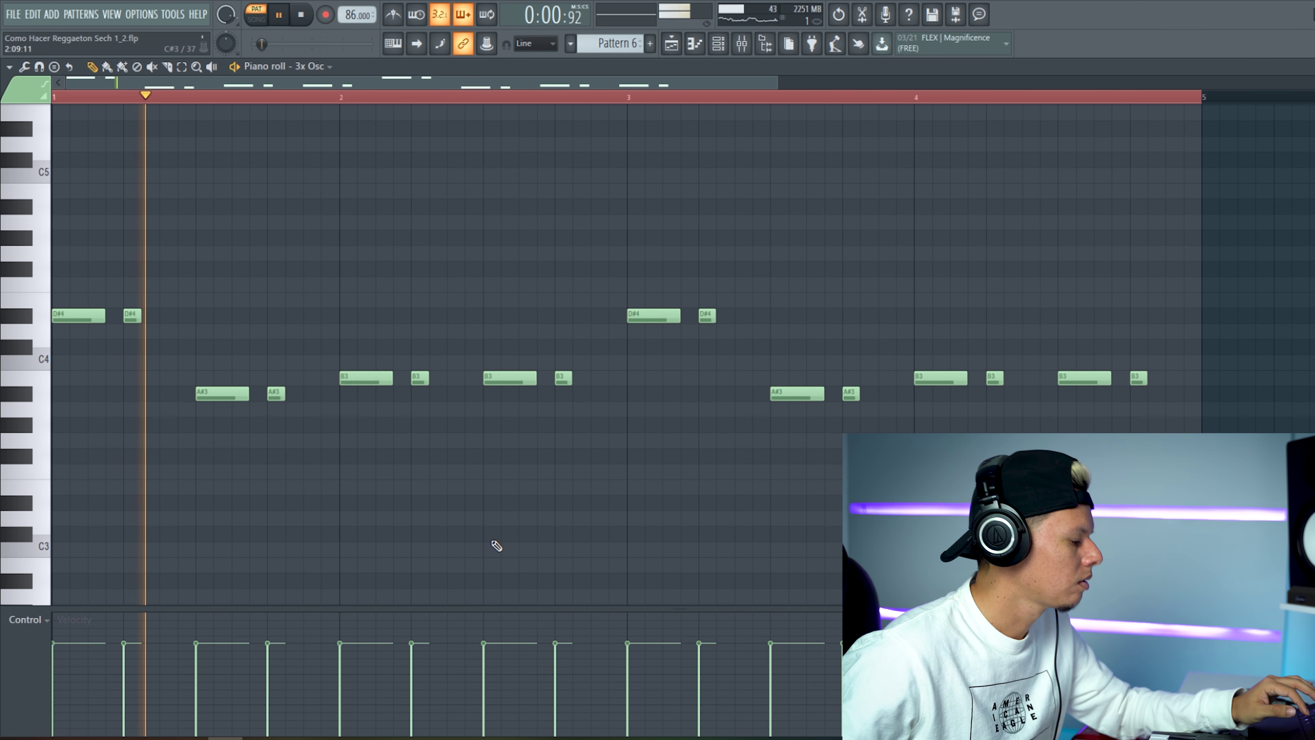
Play the arrangement in song mode and add a second Pattern 6 clip at bar 5 on Track 7
{"action": "left_click", "coordinate": [673, 46]}
{"action": "left_click", "coordinate": [256, 18]}
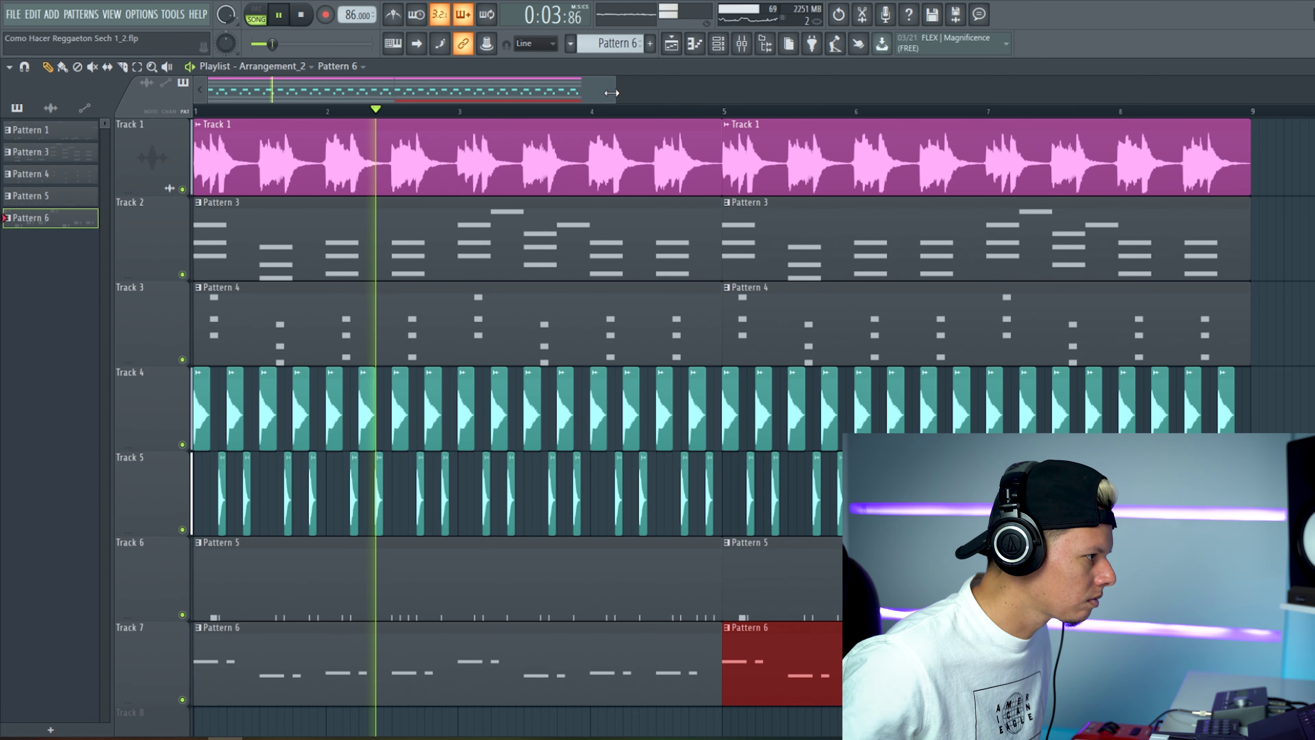
{"action": "left_click_drag", "start_coordinate": [616, 94], "coordinate": [658, 94]}
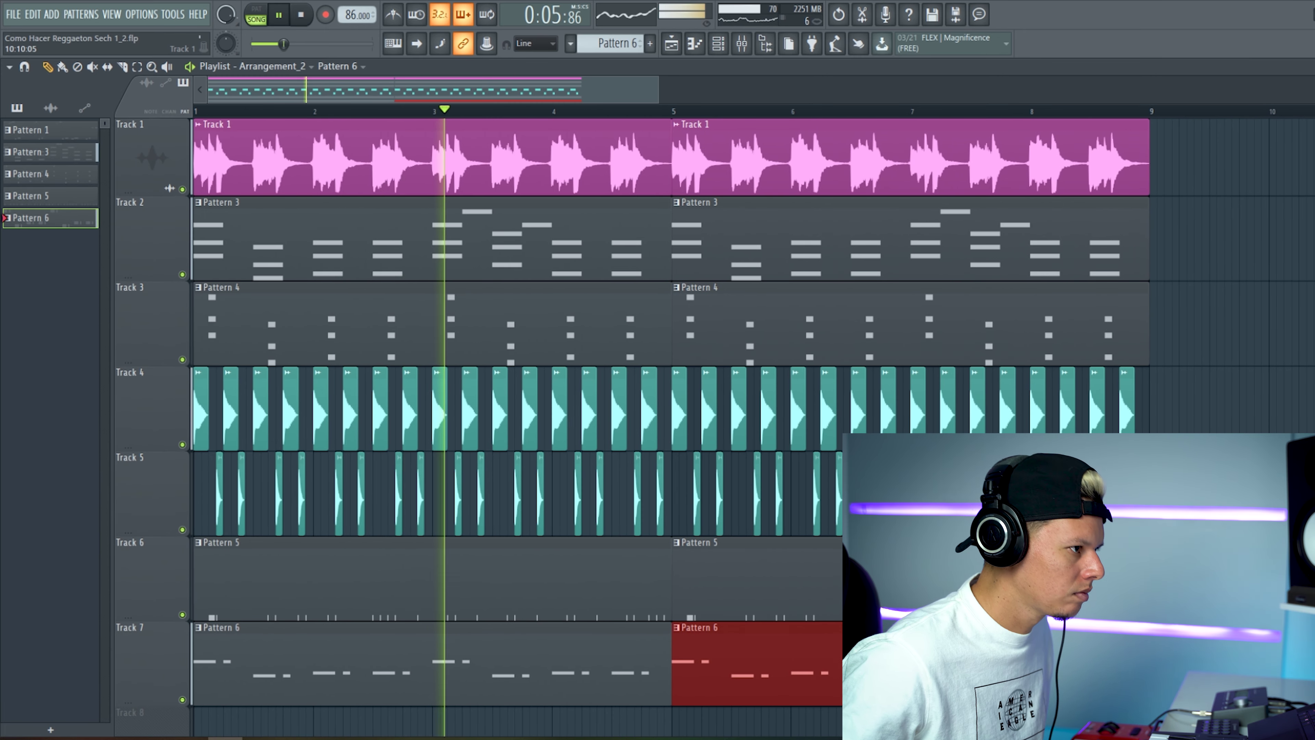
{"action": "scroll", "coordinate": [691, 436], "scroll_direction": "down", "scroll_amount": 4}
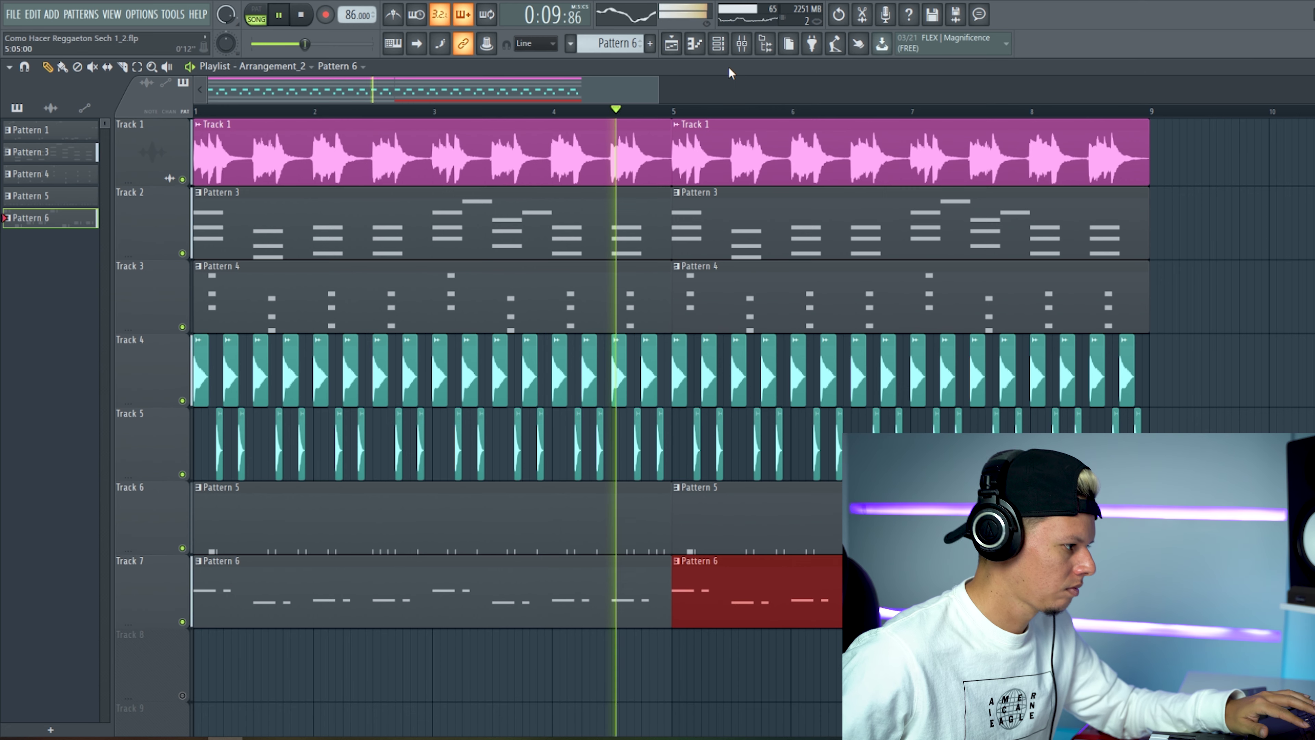
Set the volume of the first channel in the rack, LSTSR2, to 65% and stop playback
{"action": "left_click", "coordinate": [718, 43]}
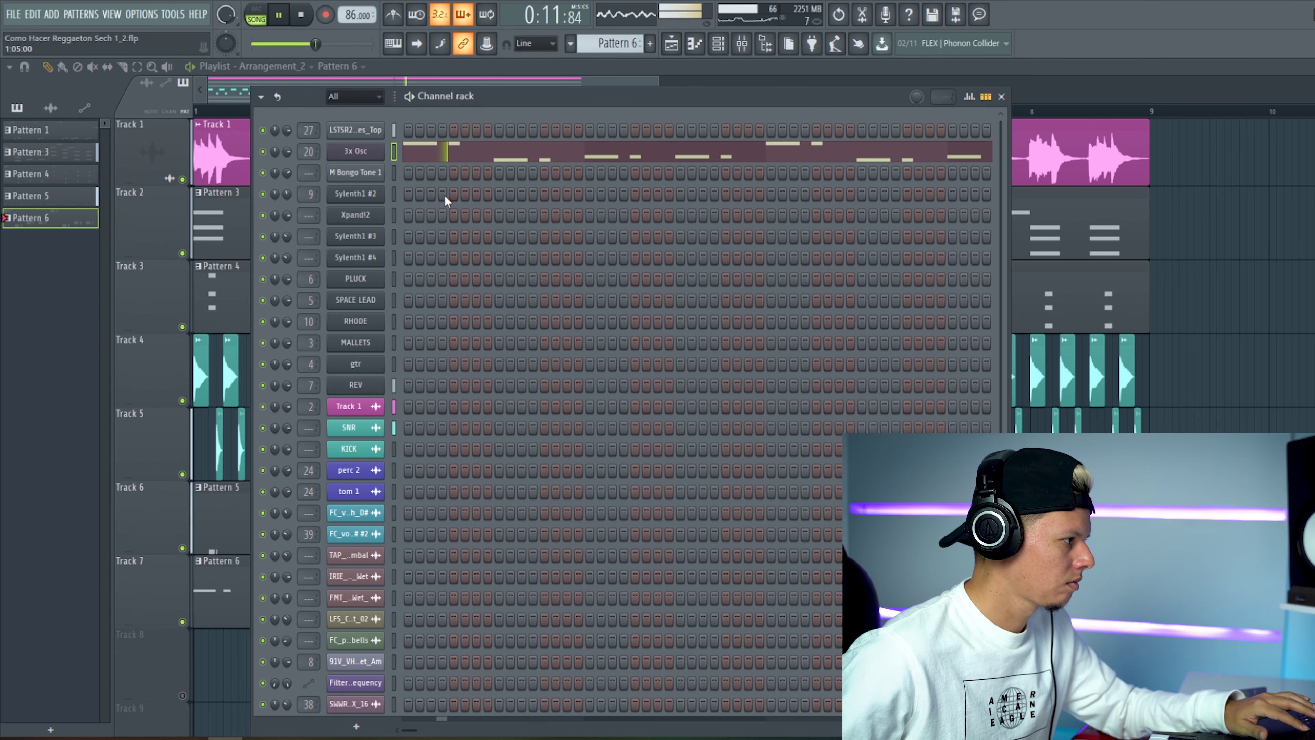
{"action": "left_click_drag", "start_coordinate": [287, 130], "coordinate": [287, 135]}
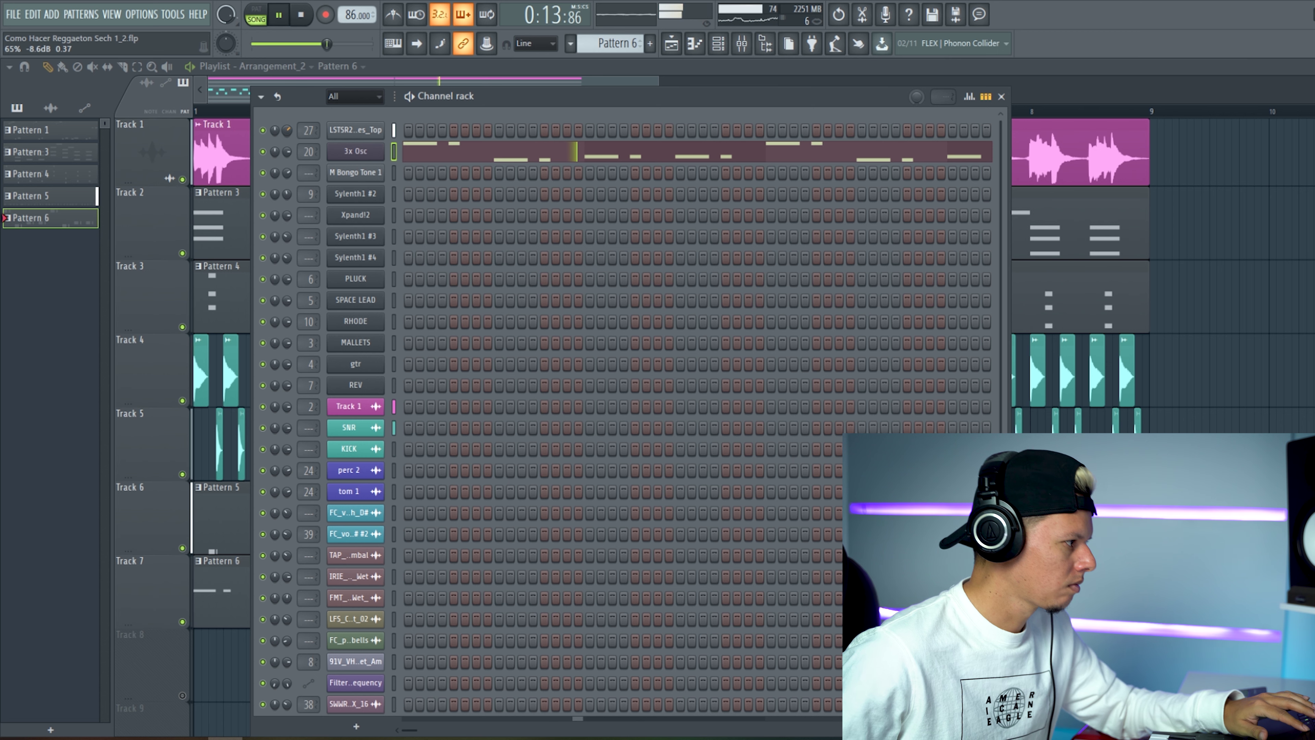
{"action": "key", "text": "space"}
Try out the Sylenth1 channels, choose the PLUCK channel and record a pluck melody into a new Pattern 7
{"action": "left_click", "coordinate": [393, 235]}
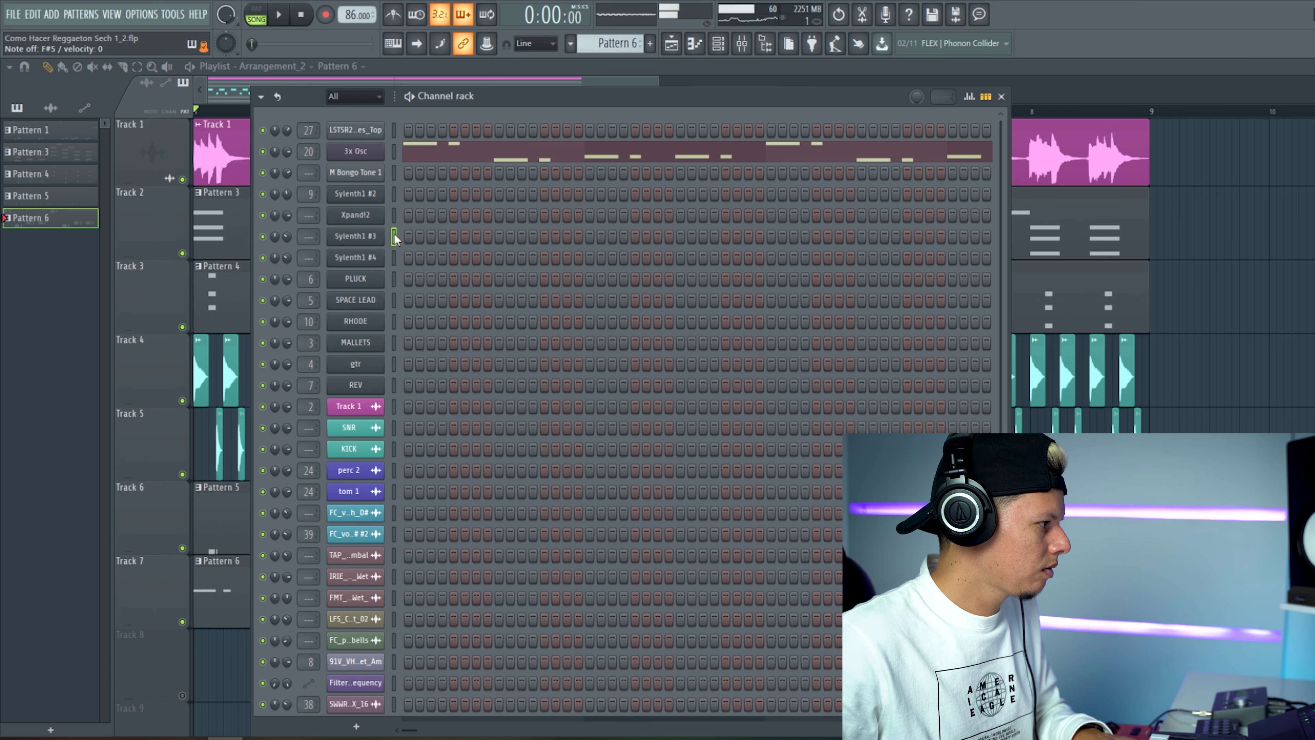
{"action": "left_click", "coordinate": [393, 258]}
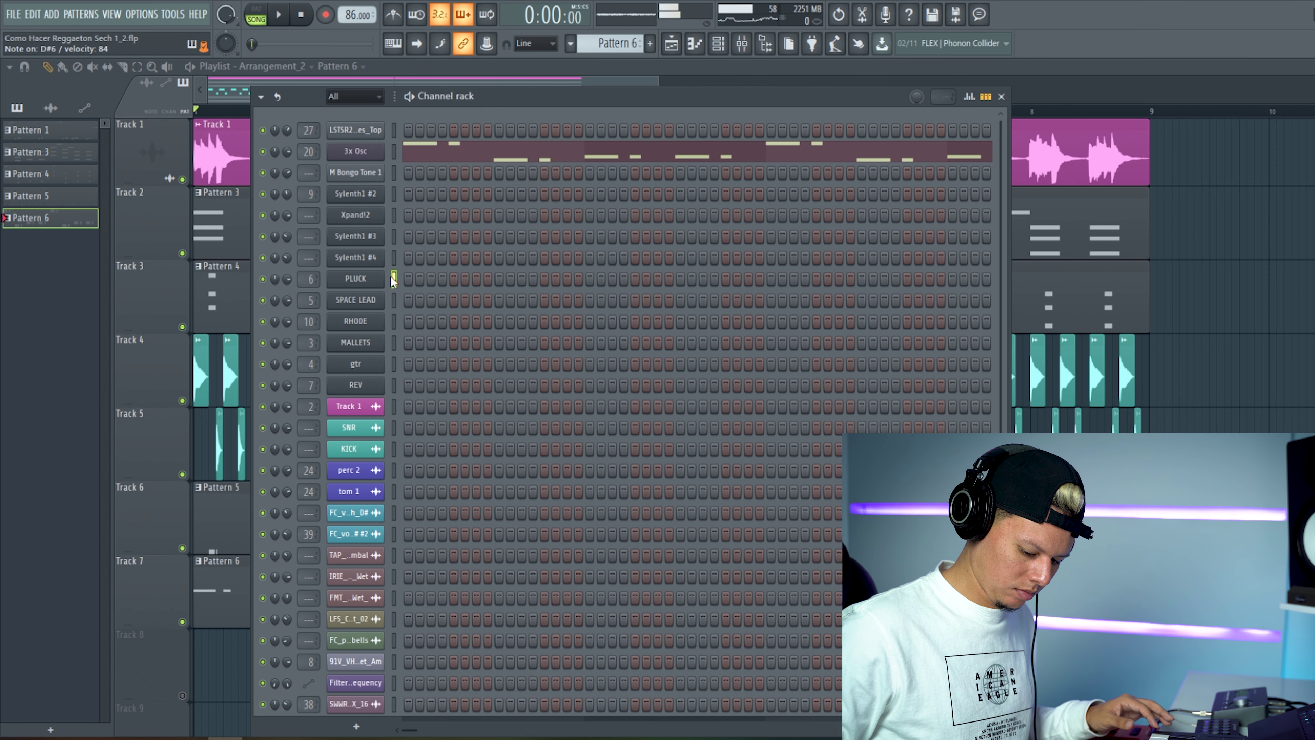
{"action": "key", "text": "space"}
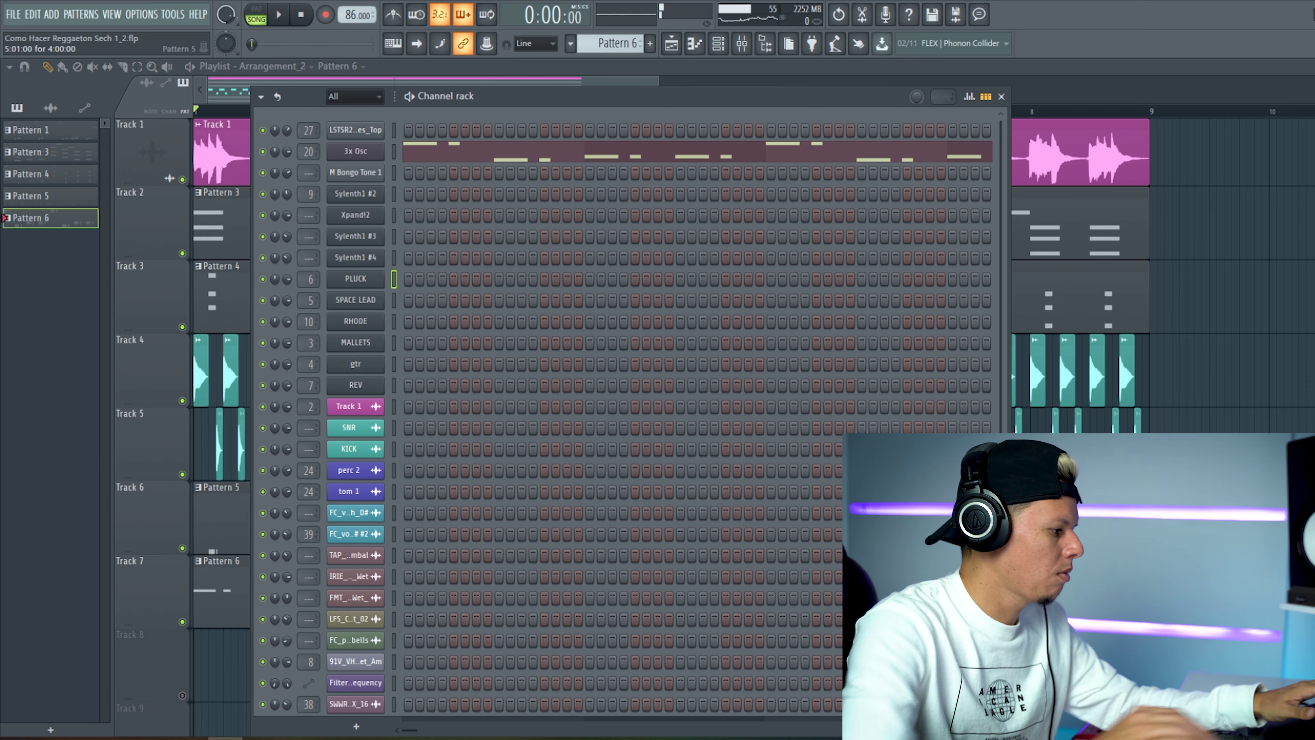
{"action": "key", "text": "F4"}
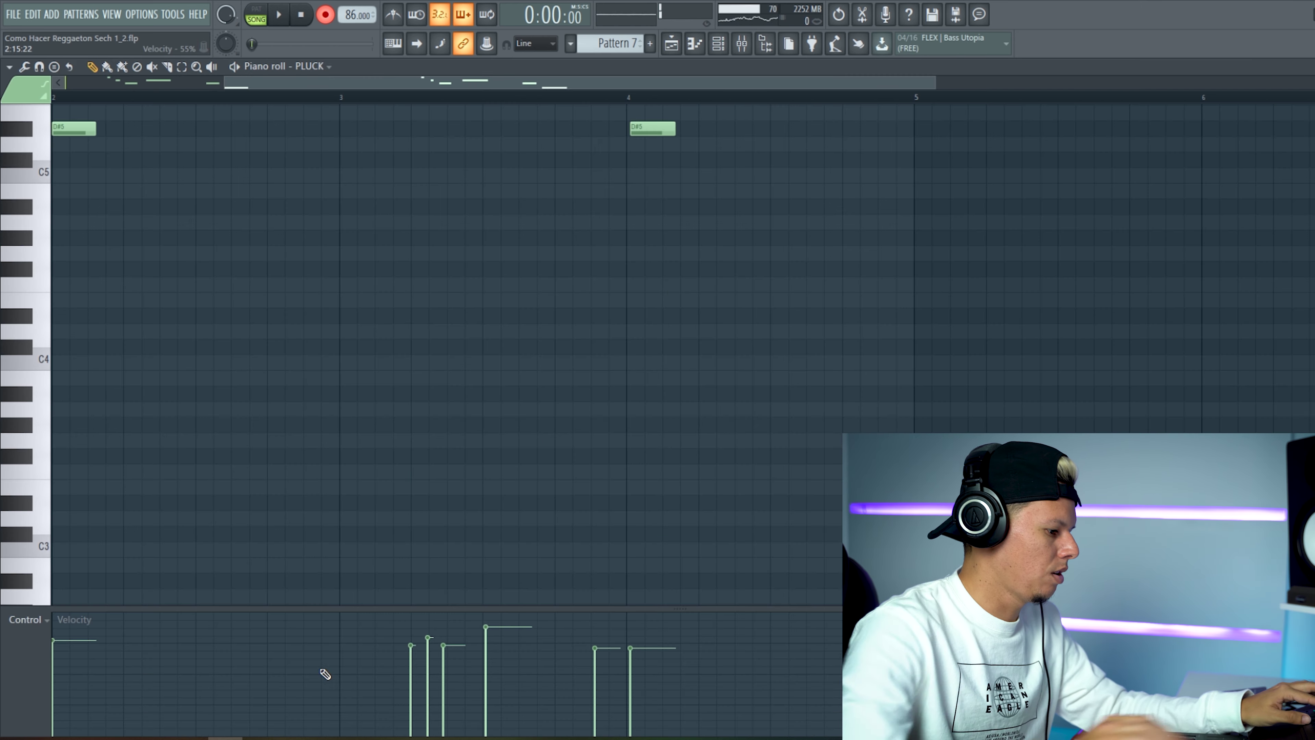
Quantize all the recorded PLUCK notes in Pattern 7
{"action": "key", "text": "alt+q"}
{"action": "key", "text": "Escape"}
{"action": "scroll", "coordinate": [424, 347], "scroll_direction": "up", "scroll_amount": 6}
{"action": "scroll", "coordinate": [423, 348], "scroll_direction": "left", "scroll_amount": 3}
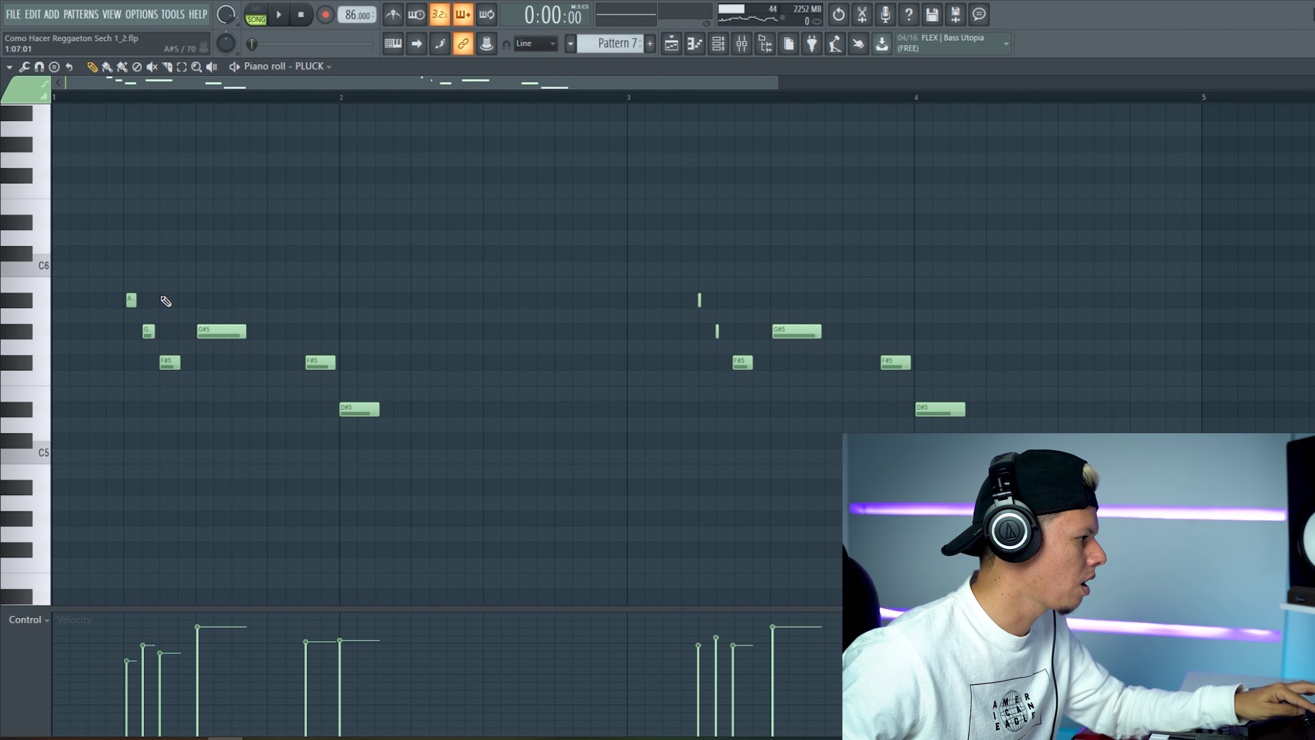
{"action": "key", "text": "ctrl+a"}
{"action": "key", "text": "ctrl+q"}
Shorten the A#5, the first G#5 and the second F#5 of both pluck phrases, checking them against playback
{"action": "key", "text": "space"}
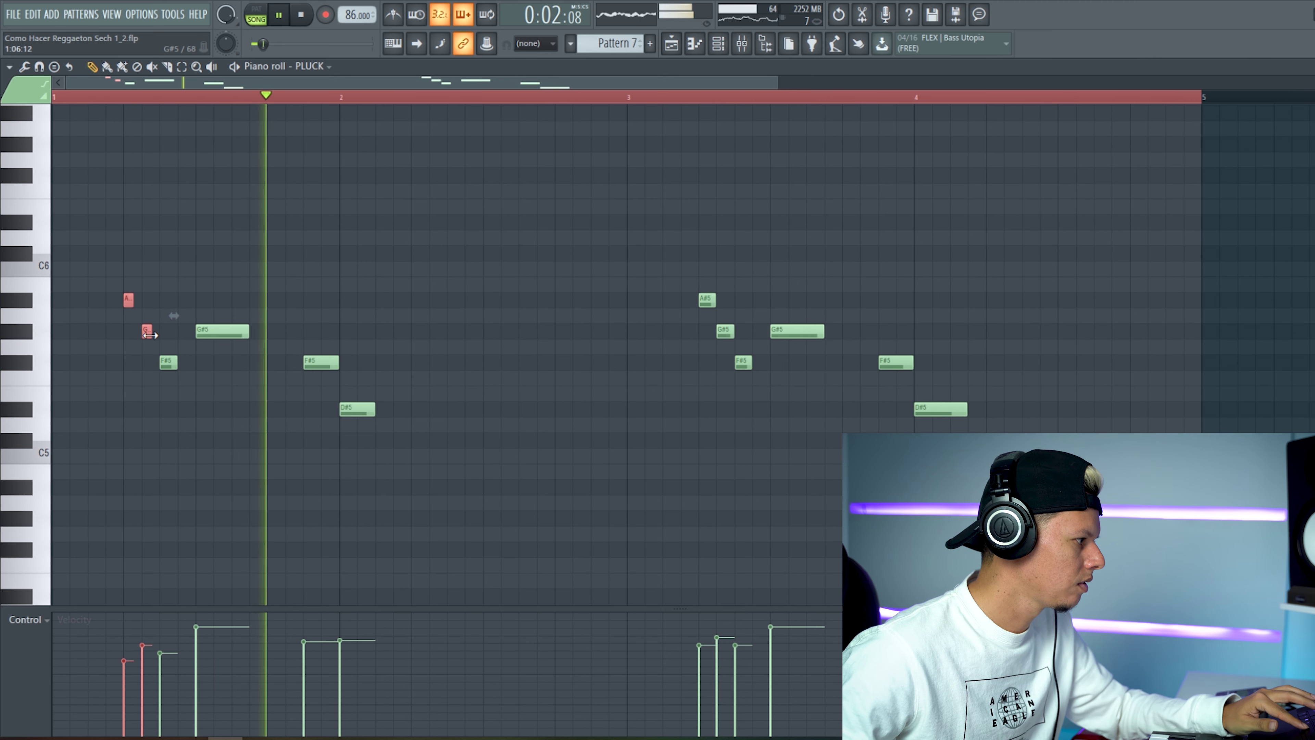
{"action": "key", "text": "space"}
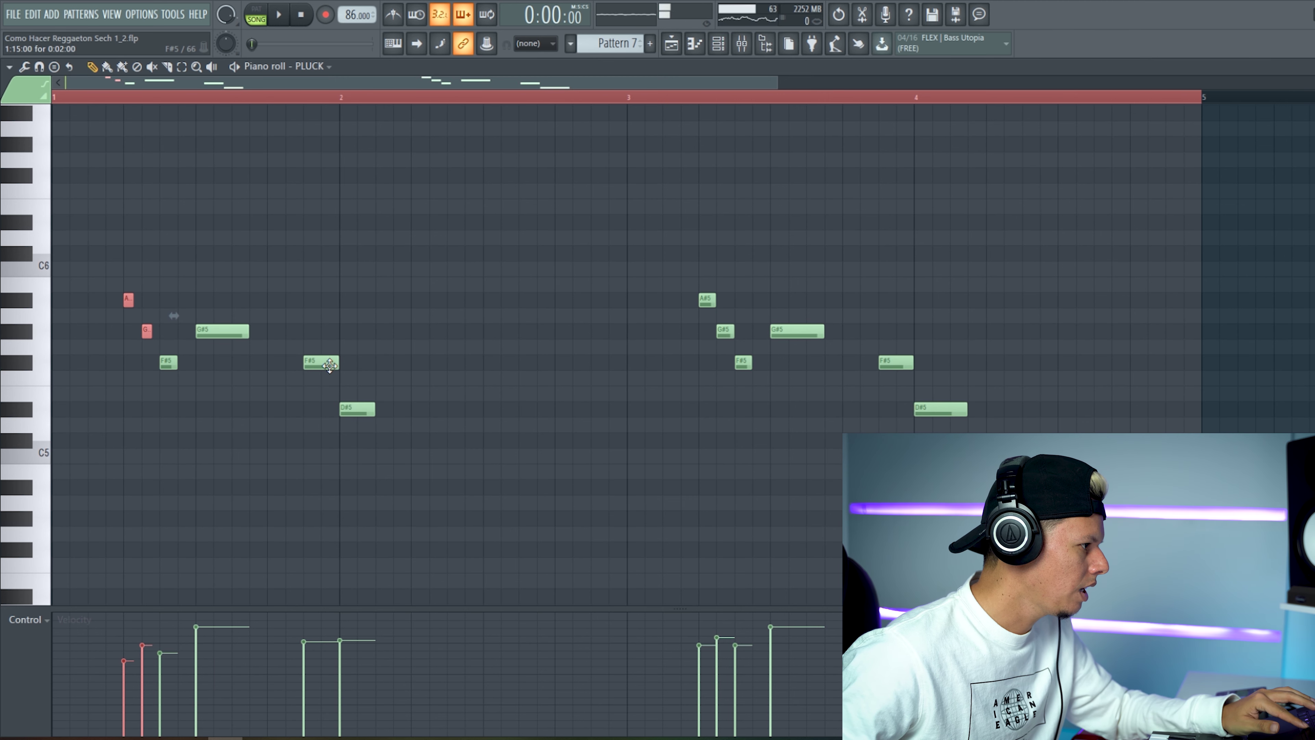
{"action": "key", "text": "space"}
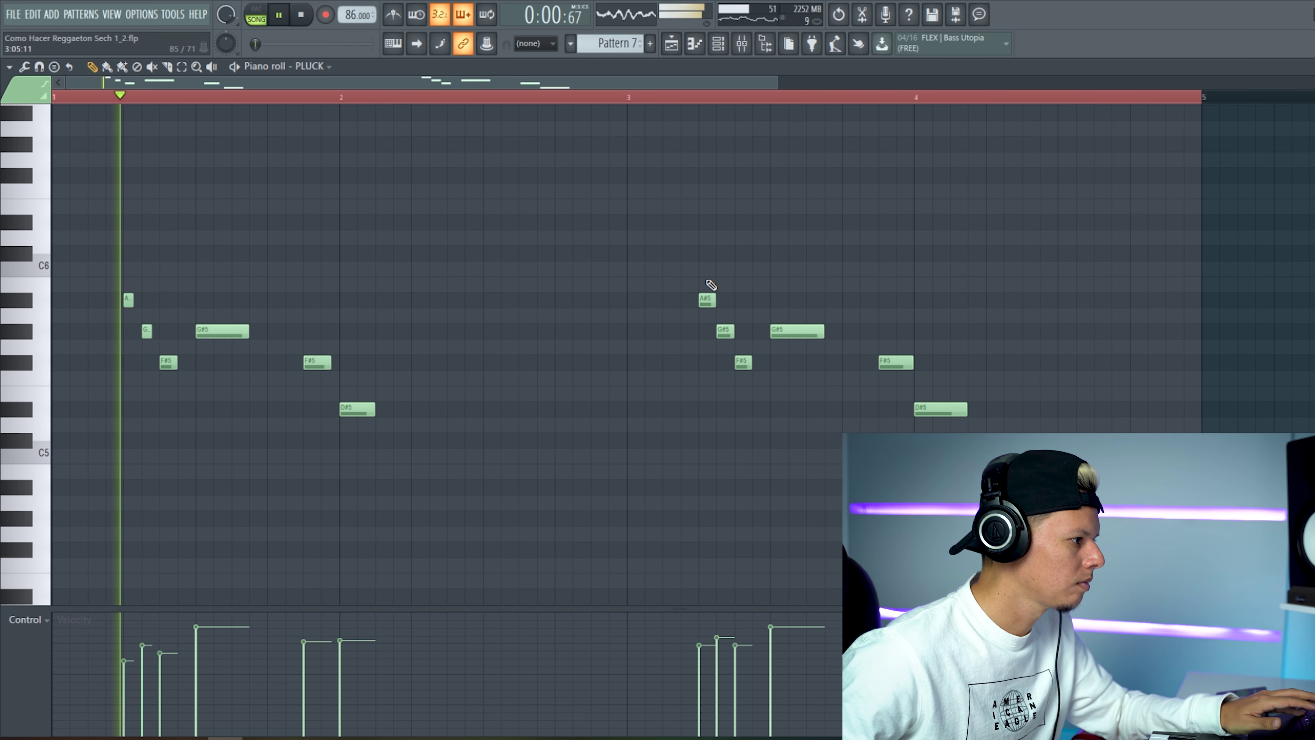
{"action": "left_click_drag", "start_coordinate": [698, 276], "coordinate": [724, 334]}
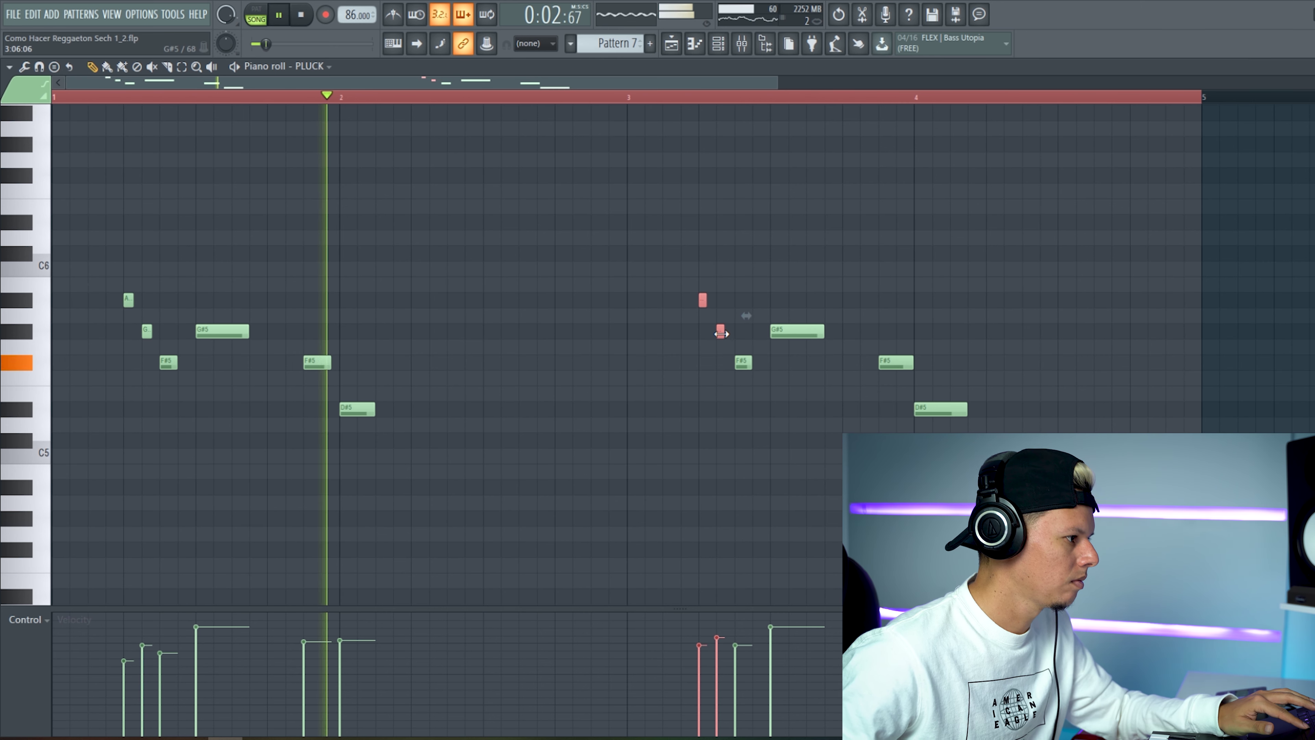
{"action": "left_click_drag", "start_coordinate": [118, 290], "coordinate": [148, 336]}
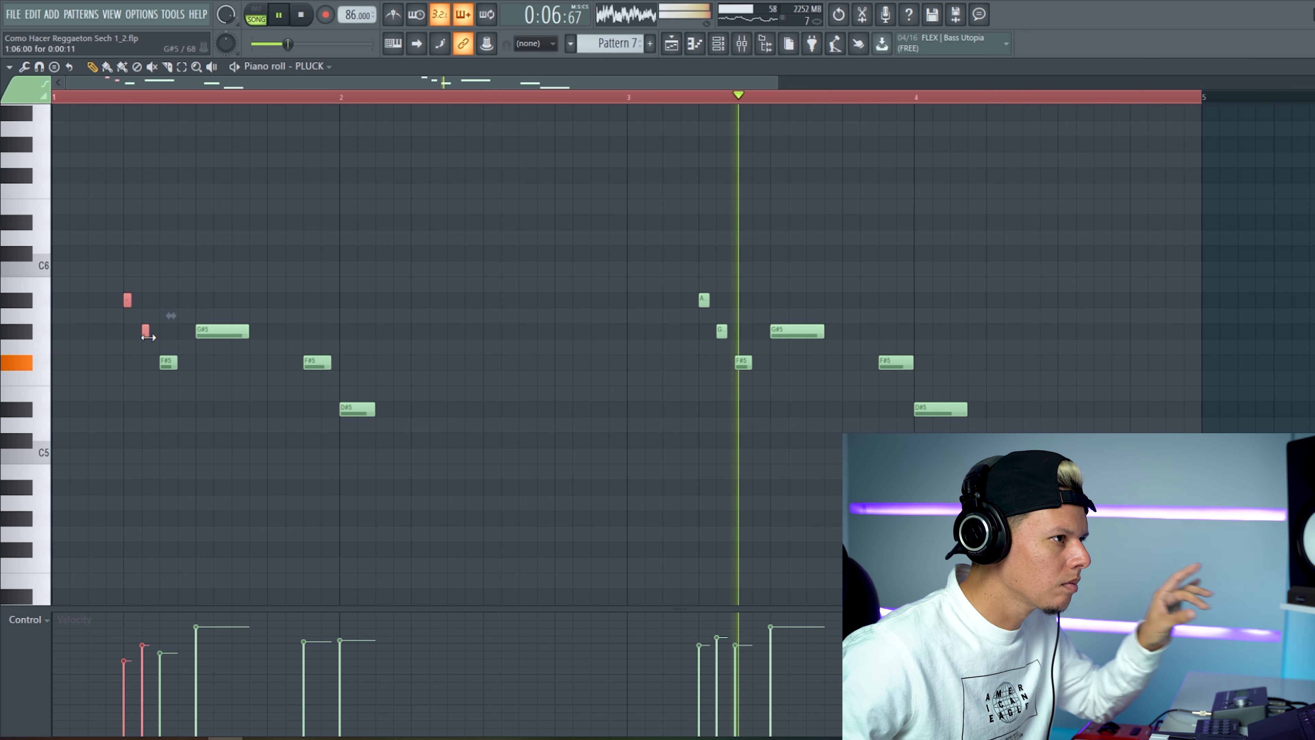
{"action": "left_click_drag", "start_coordinate": [685, 278], "coordinate": [725, 337]}
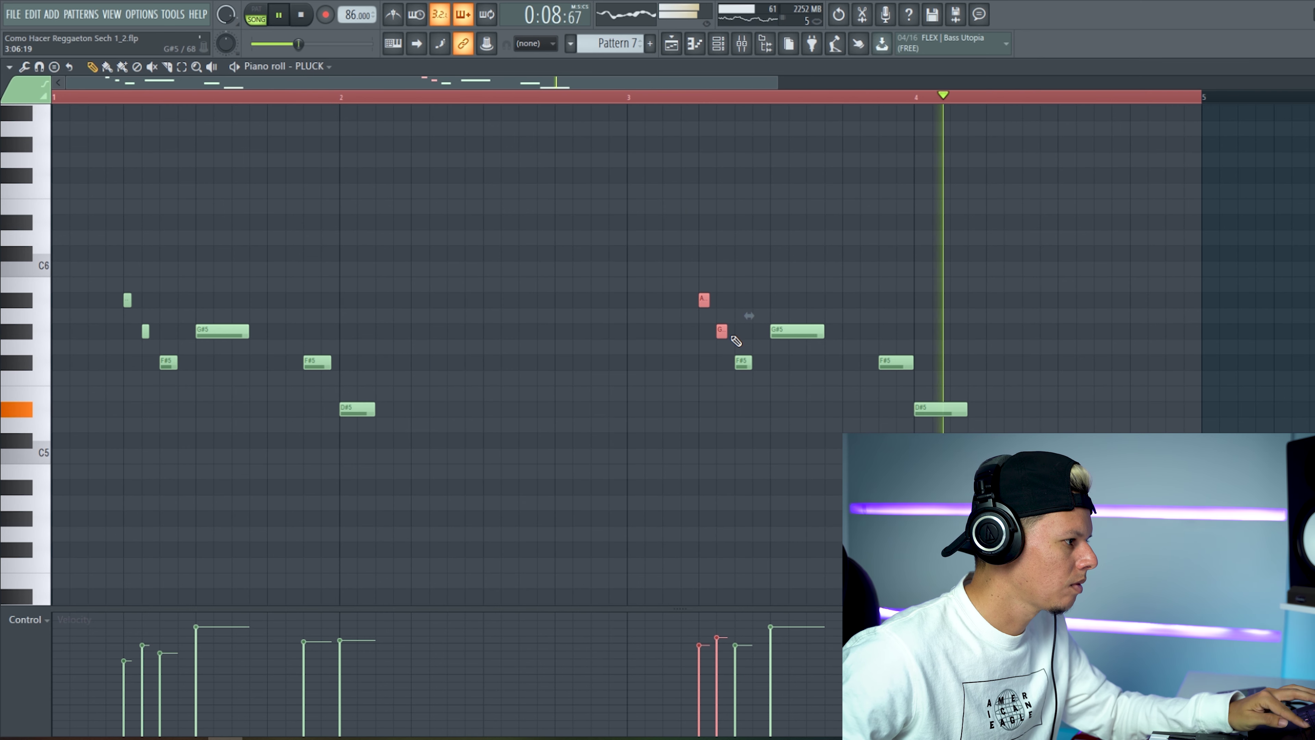
{"action": "key", "text": "space"}
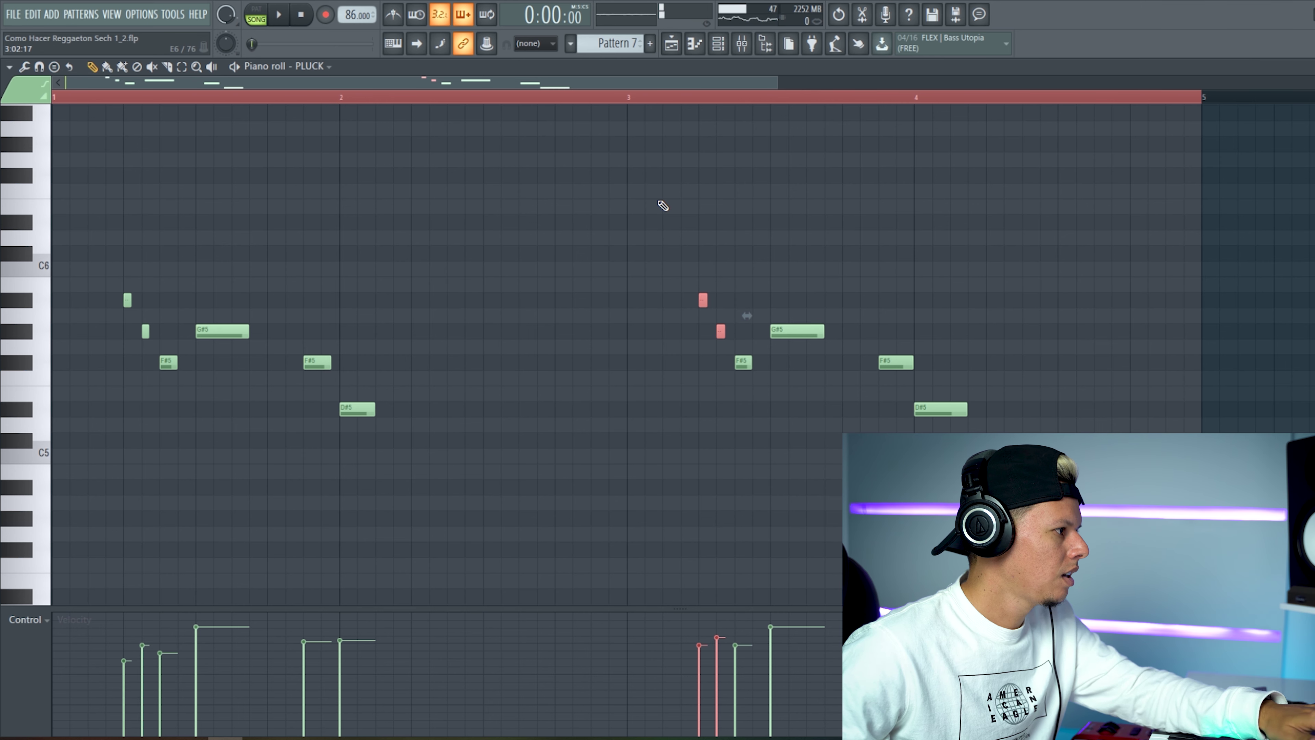
{"action": "left_click", "coordinate": [325, 361]}
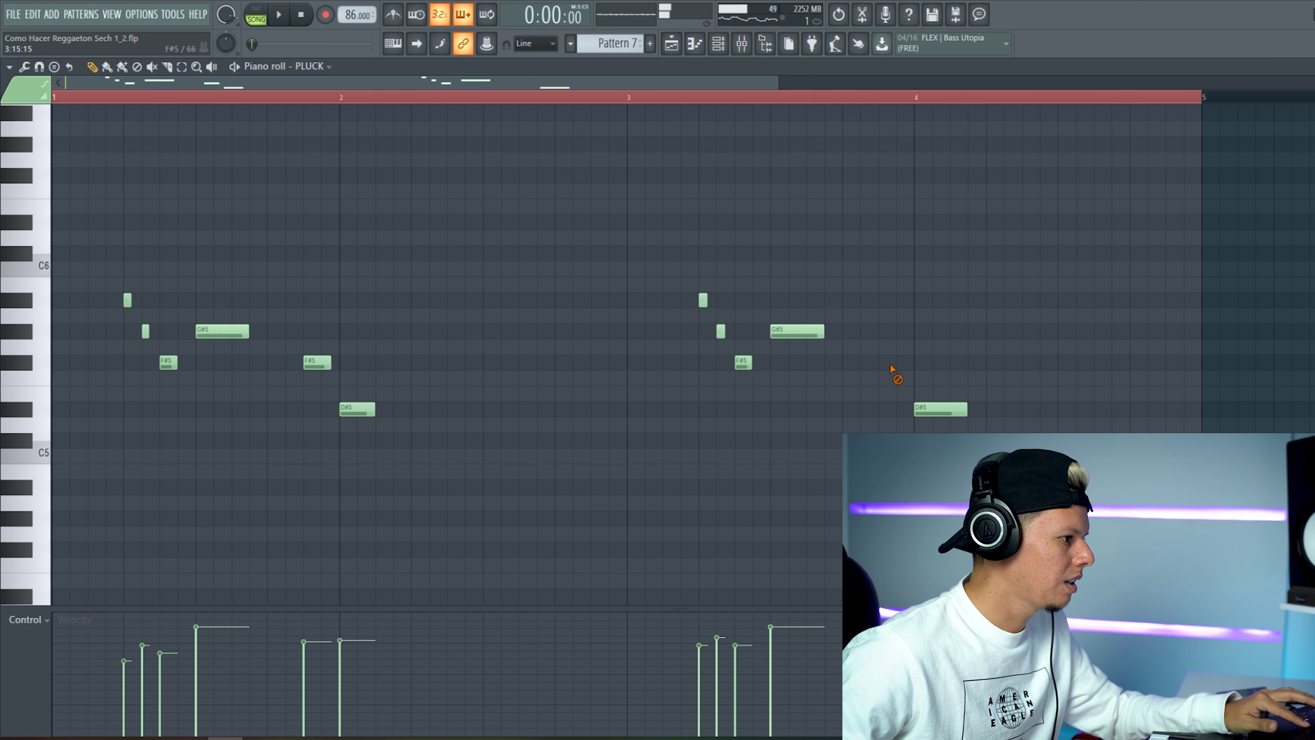
{"action": "left_click", "coordinate": [900, 362]}
Play the song and add a second Pattern 7 clip at bar 5 on Track 8 of the playlist
{"action": "key", "text": "space"}
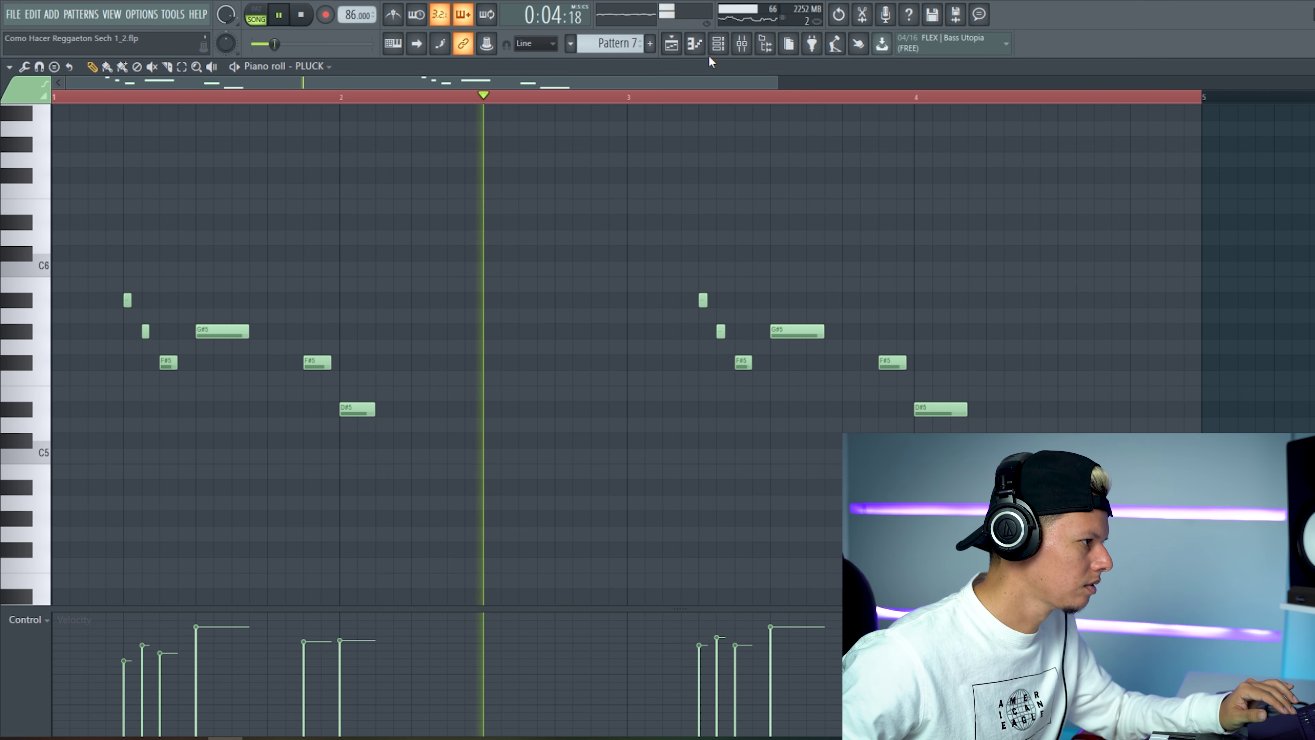
{"action": "left_click", "coordinate": [717, 45]}
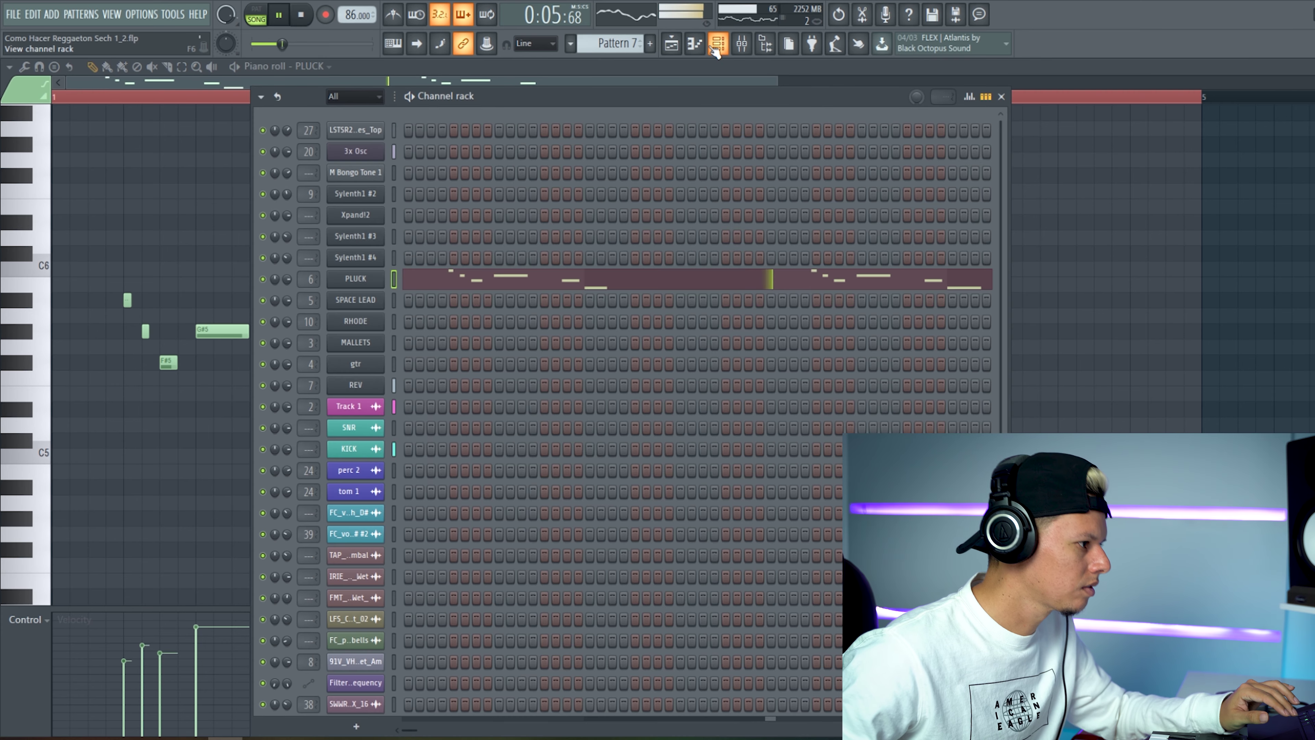
{"action": "left_click", "coordinate": [673, 47]}
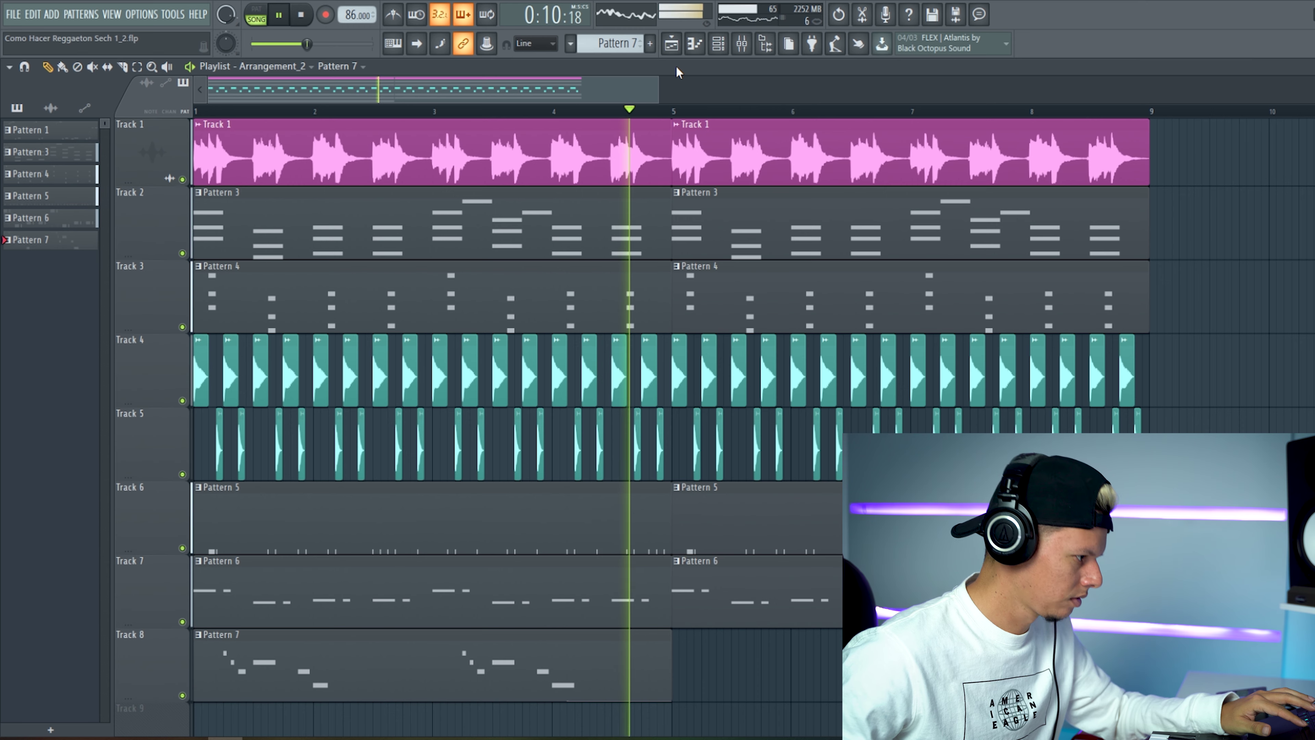
Find the FC_vocal_blackfish_D# #2 sample, place it at bar 1 on Track 9 and play the arrangement
{"action": "left_click", "coordinate": [719, 45]}
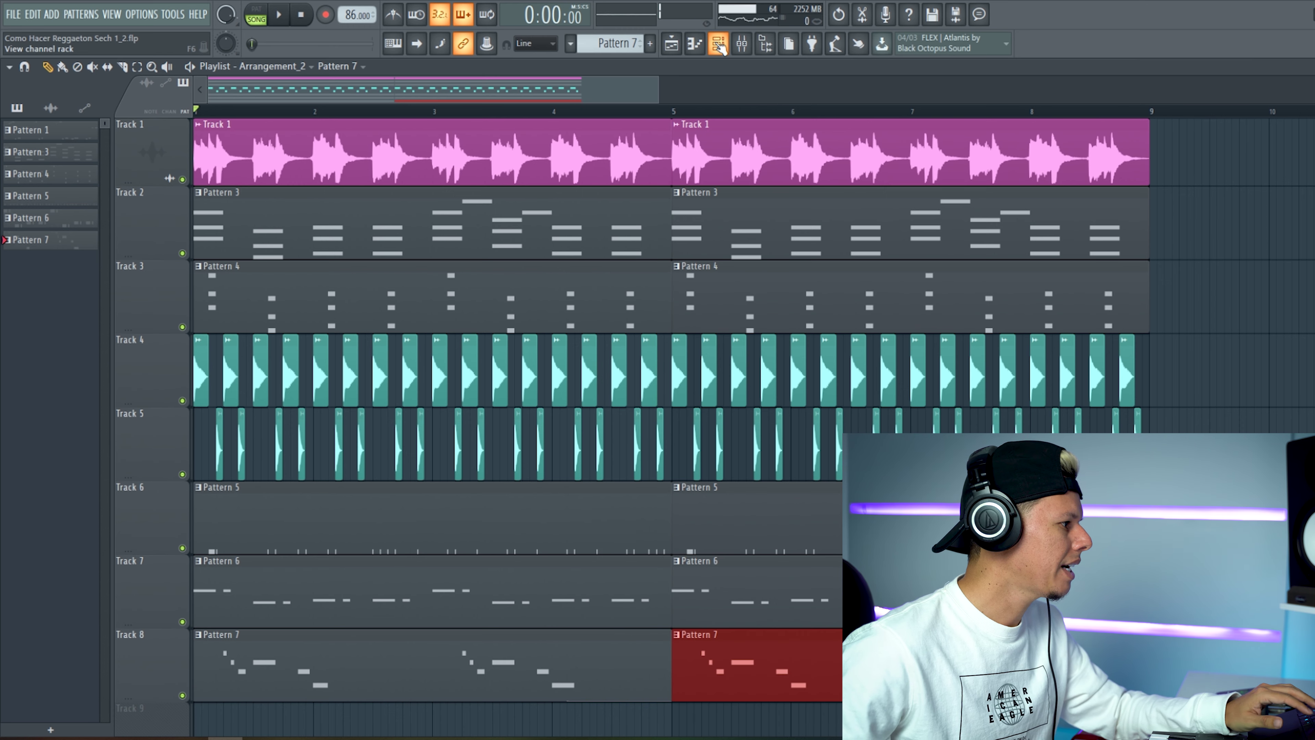
{"action": "scroll", "coordinate": [418, 524], "scroll_direction": "down", "scroll_amount": 3}
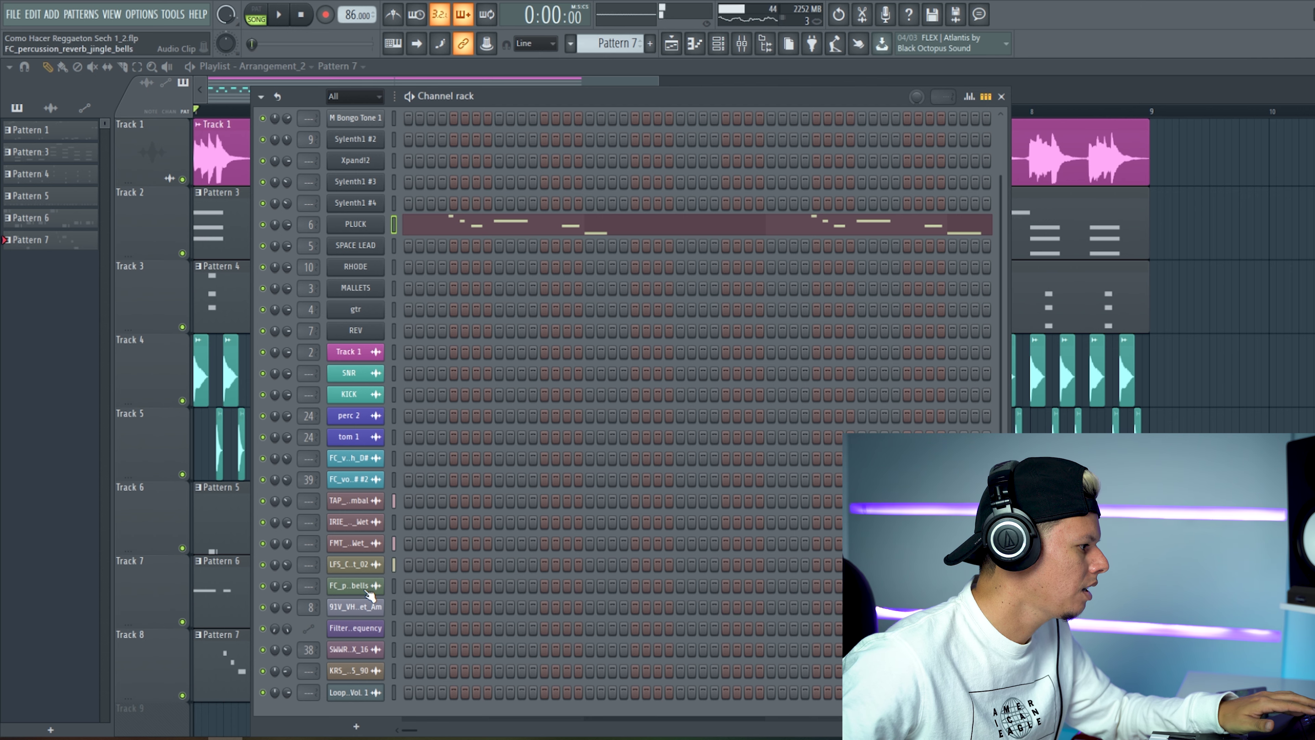
{"action": "left_click", "coordinate": [352, 480]}
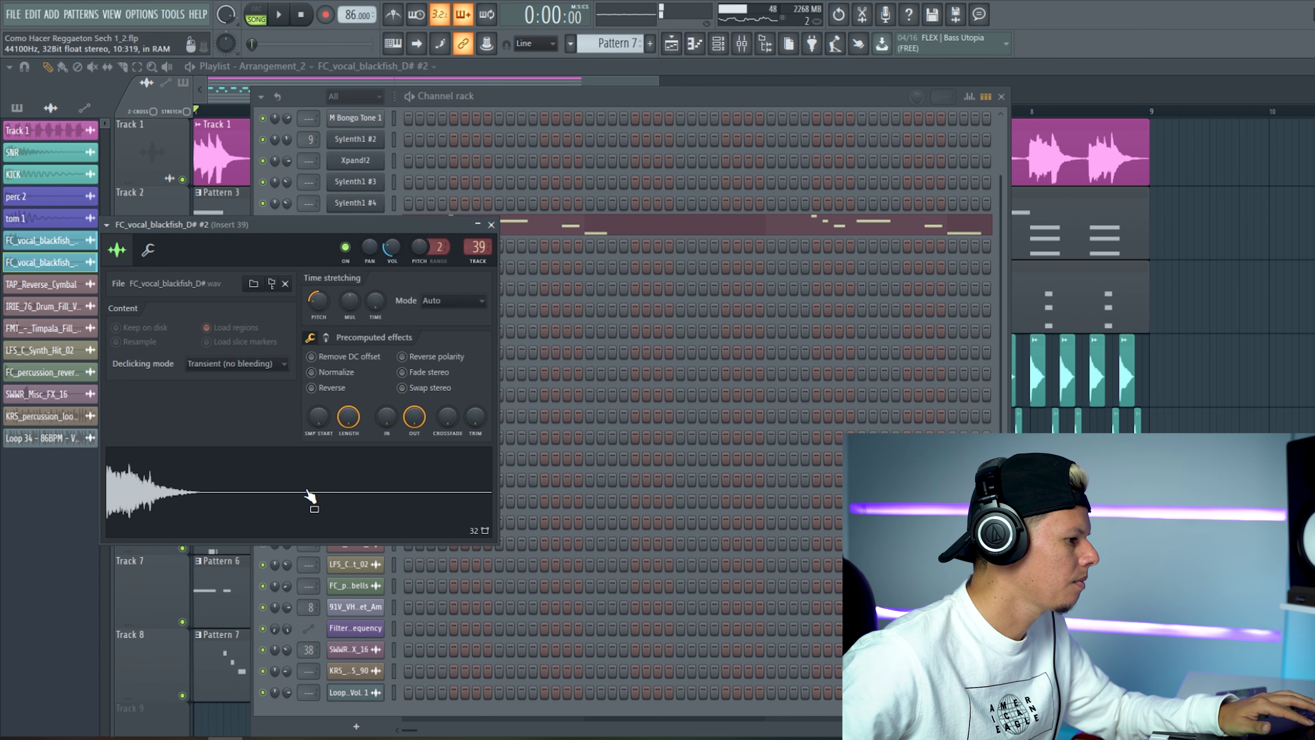
{"action": "left_click_drag", "start_coordinate": [310, 495], "coordinate": [314, 499]}
{"action": "left_click", "coordinate": [828, 417]}
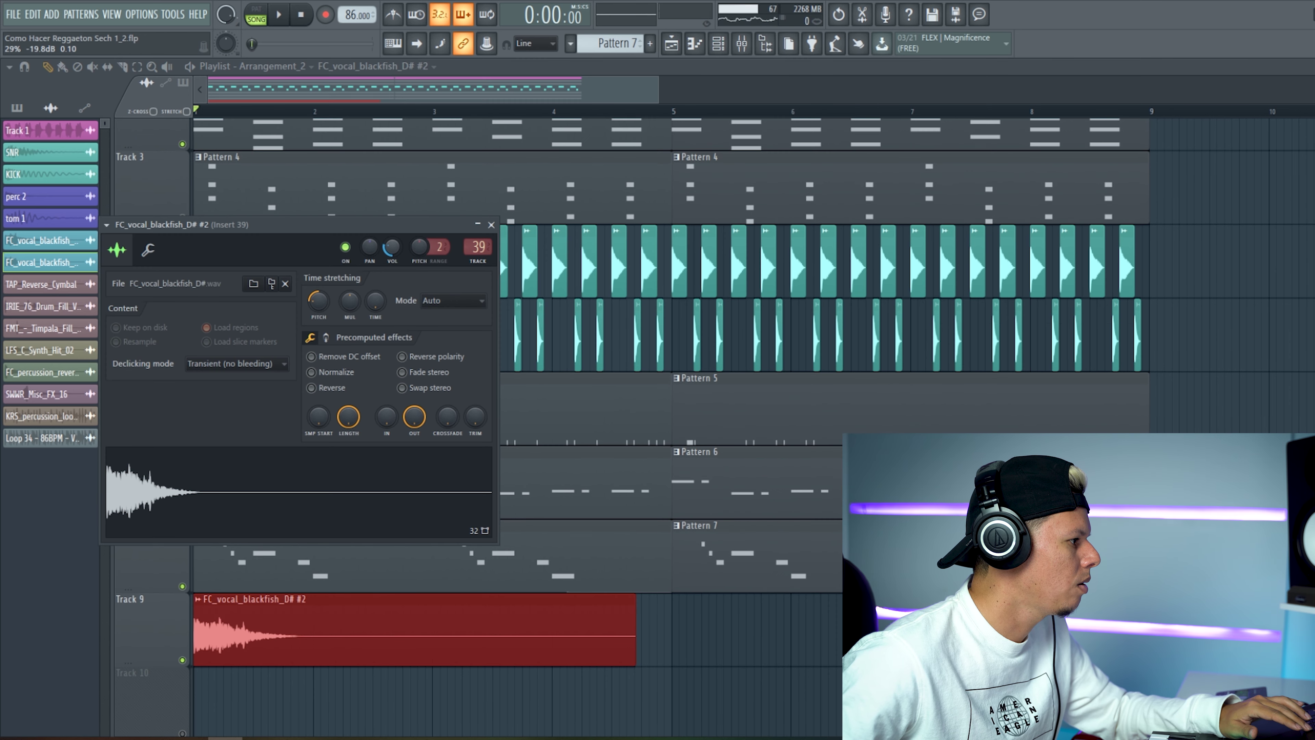
{"action": "key", "text": "space"}
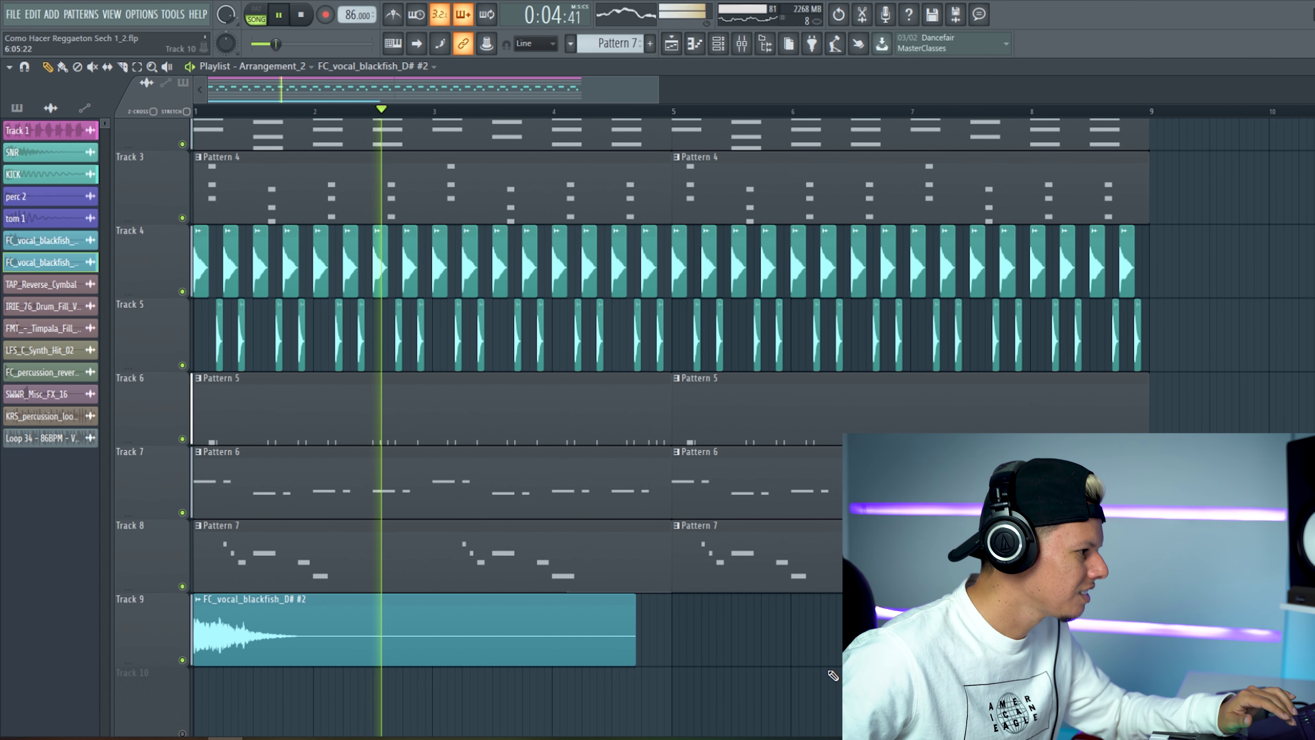
{"action": "right_click", "coordinate": [796, 648], "text": "ctrl"}
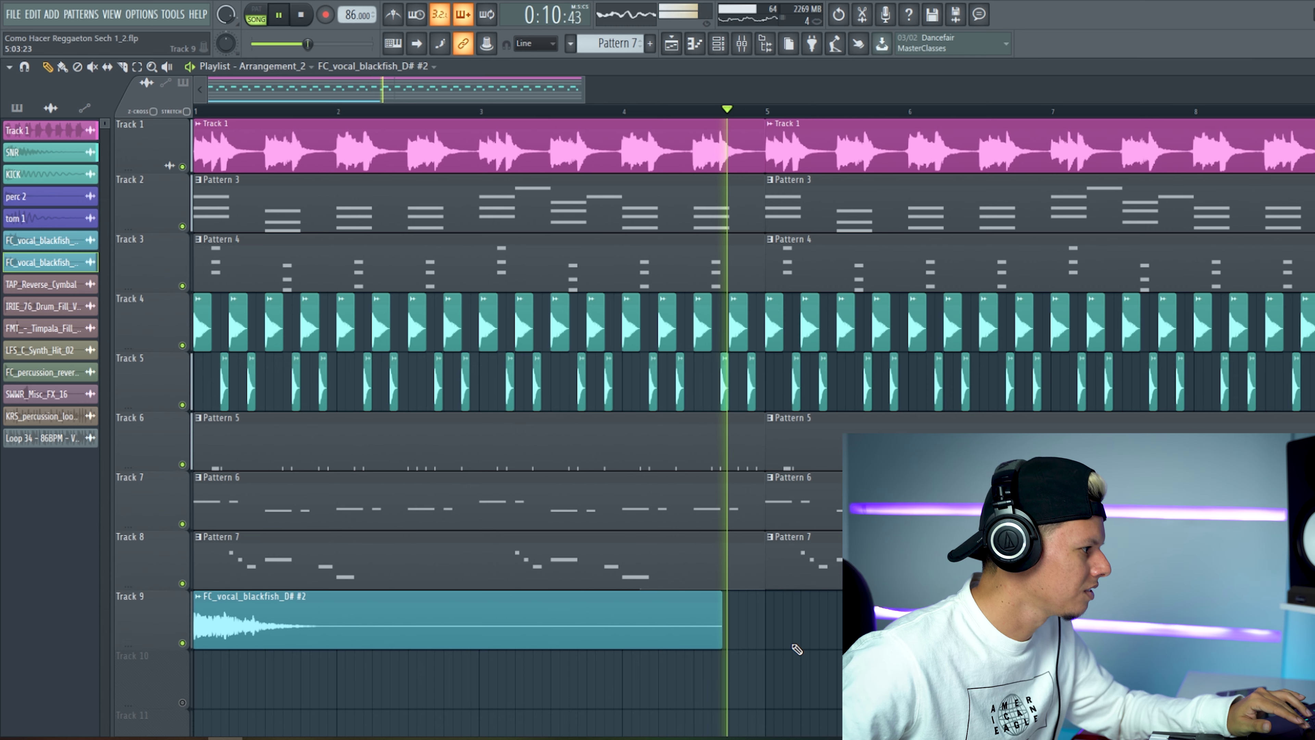
Quantize and lengthen all the LSTSR2_Miles_Top notes in Pattern 5 after listening to them
{"action": "key", "text": "space"}
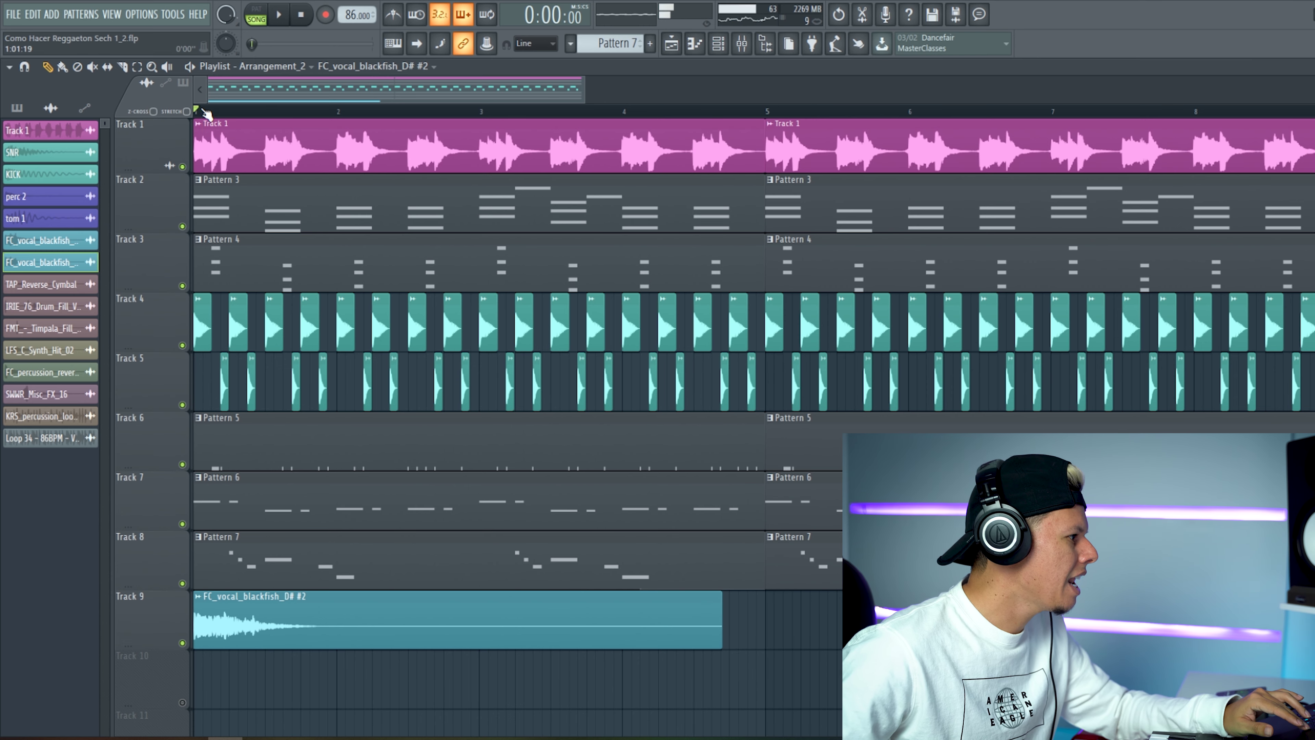
{"action": "double_click", "coordinate": [250, 449]}
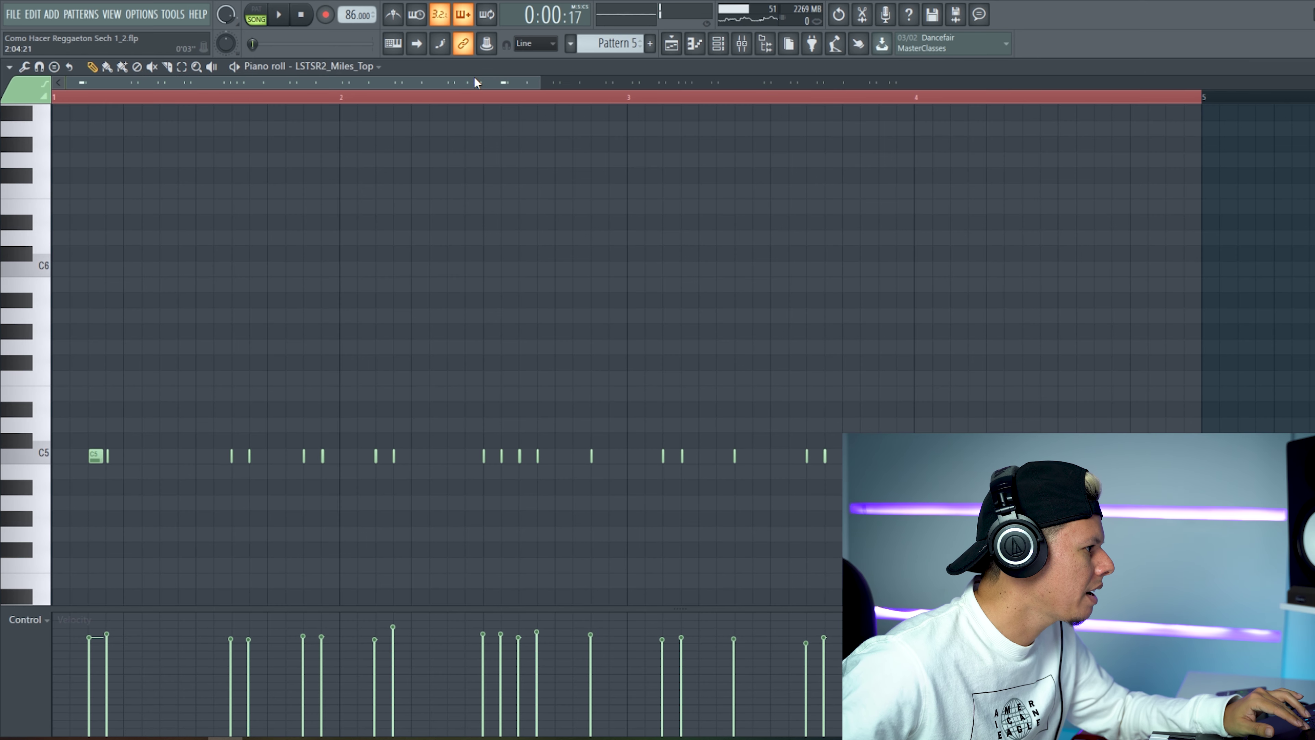
{"action": "left_click_drag", "start_coordinate": [536, 89], "coordinate": [388, 83]}
{"action": "key", "text": "space"}
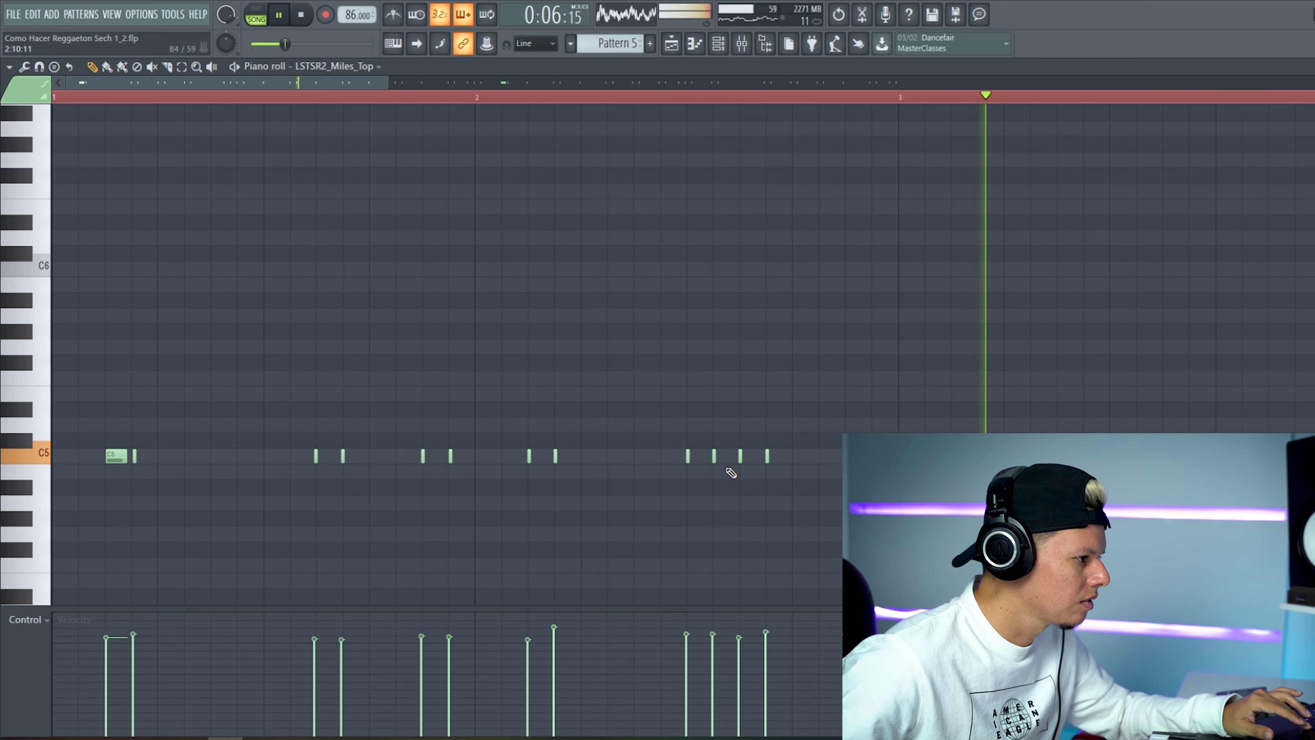
{"action": "key", "text": "space"}
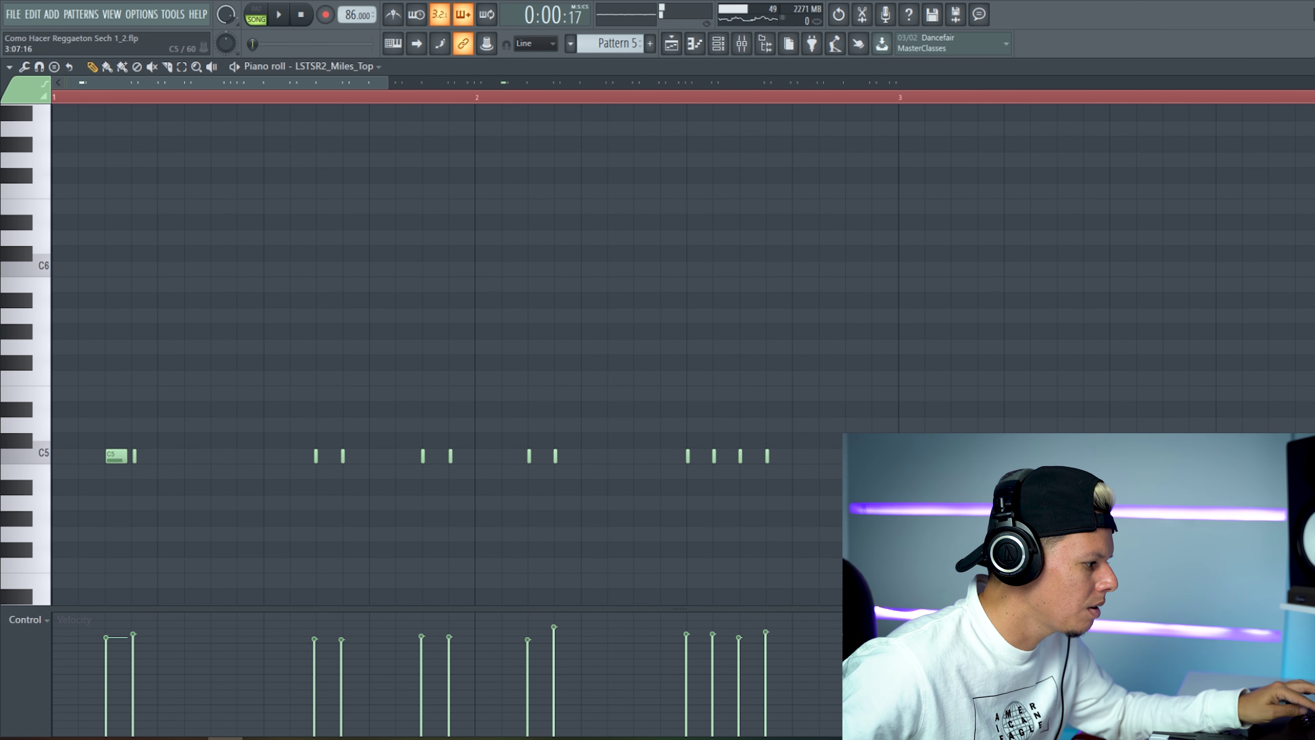
{"action": "key", "text": "ctrl+a"}
{"action": "key", "text": "ctrl+q"}
{"action": "key", "text": "ctrl+d"}
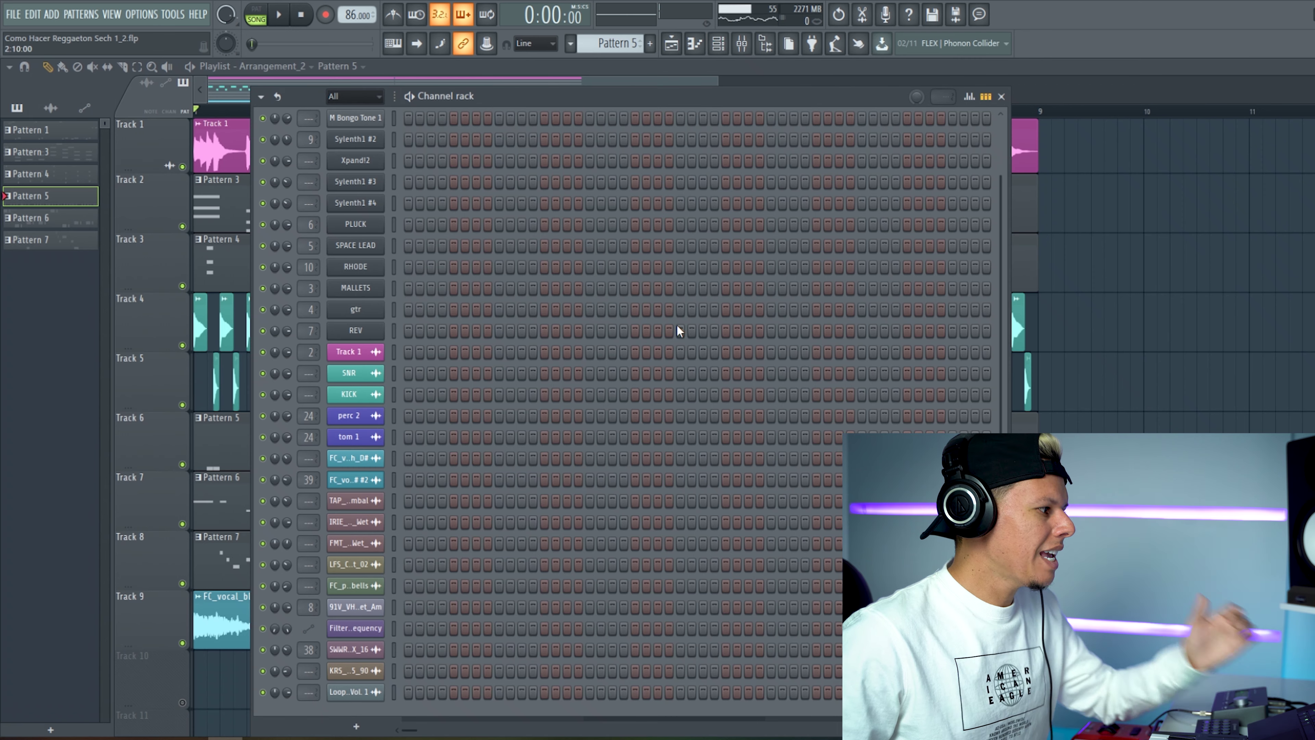
{"action": "scroll", "coordinate": [984, 223], "scroll_direction": "up", "scroll_amount": 2}
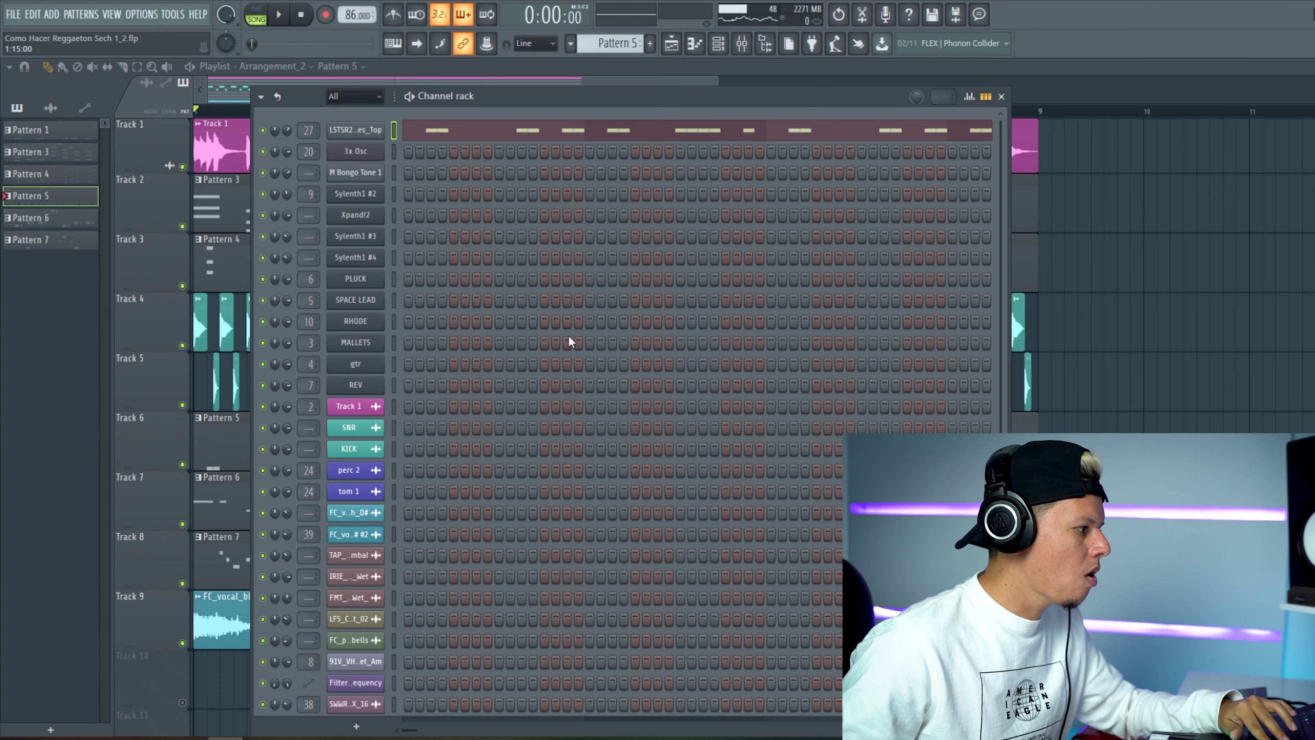
{"action": "scroll", "coordinate": [570, 342], "scroll_direction": "down", "scroll_amount": 2}
{"action": "key", "text": "F6"}
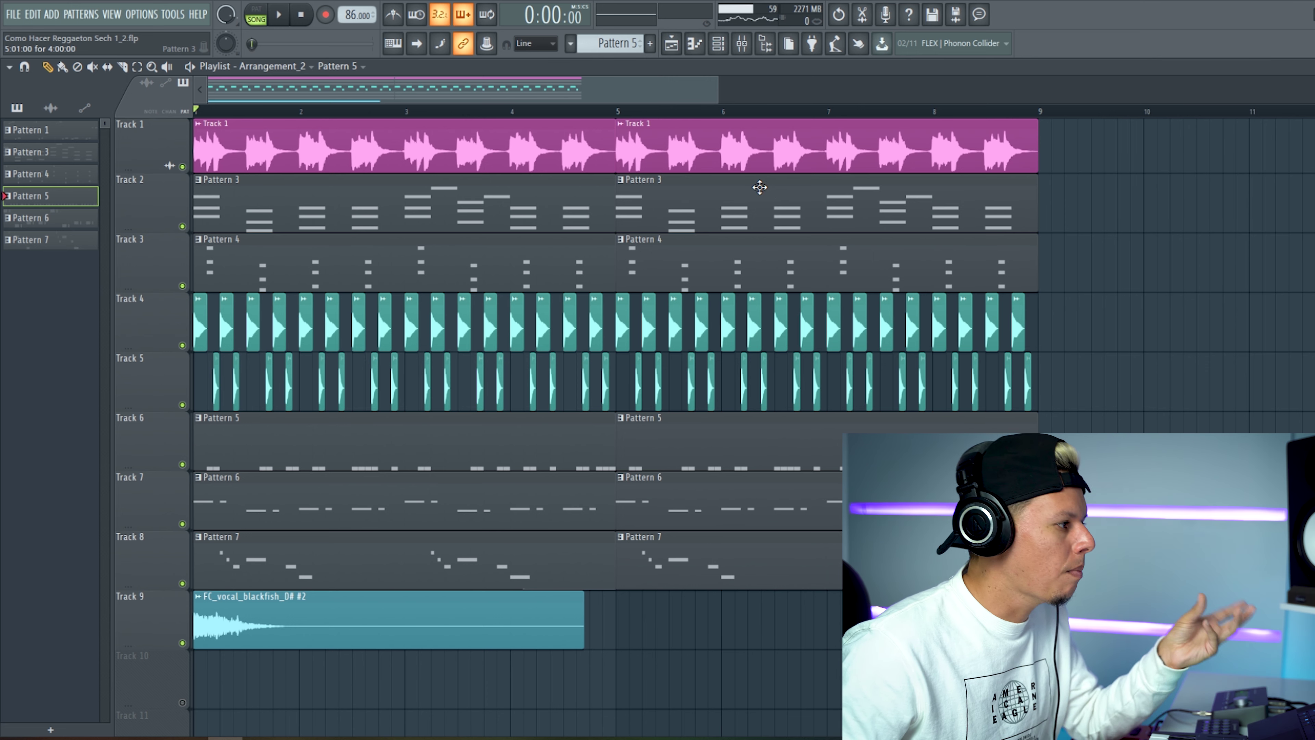
Shift the whole arrangement to start at bar 9, copy the Track 1 audio clips into bars 1 to 8 and play them
{"action": "left_click_drag", "start_coordinate": [716, 97], "coordinate": [921, 91]}
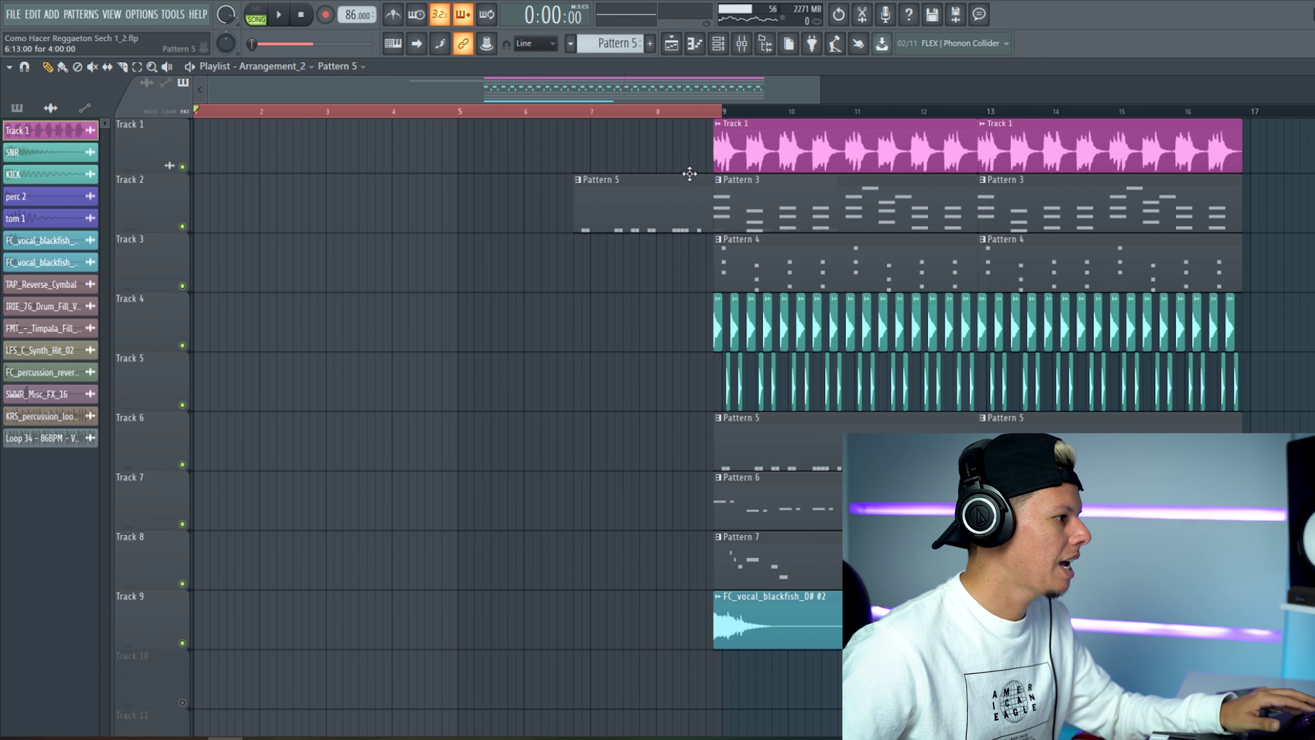
{"action": "right_click", "coordinate": [690, 176]}
{"action": "left_click_drag", "start_coordinate": [690, 159], "coordinate": [1079, 136]}
{"action": "left_click_drag", "start_coordinate": [771, 160], "coordinate": [167, 123]}
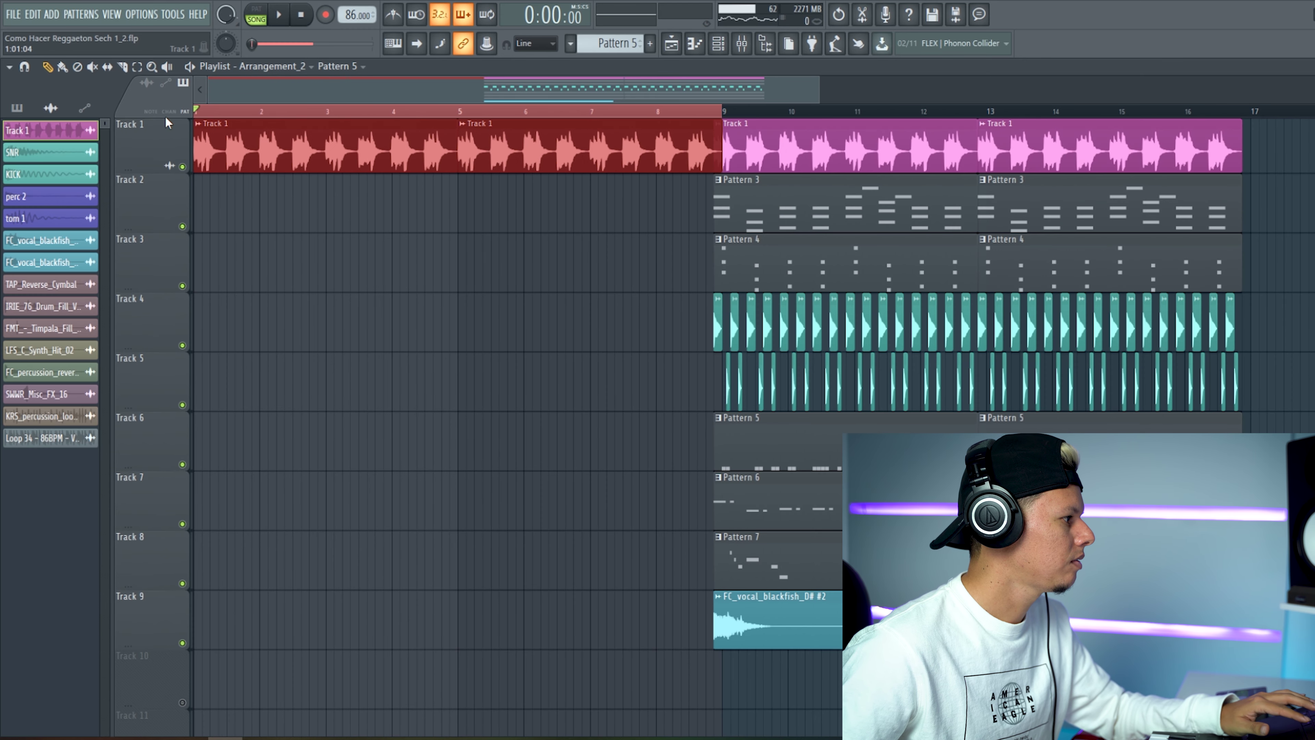
{"action": "key", "text": "space"}
{"action": "left_click", "coordinate": [508, 249], "text": "ctrl"}
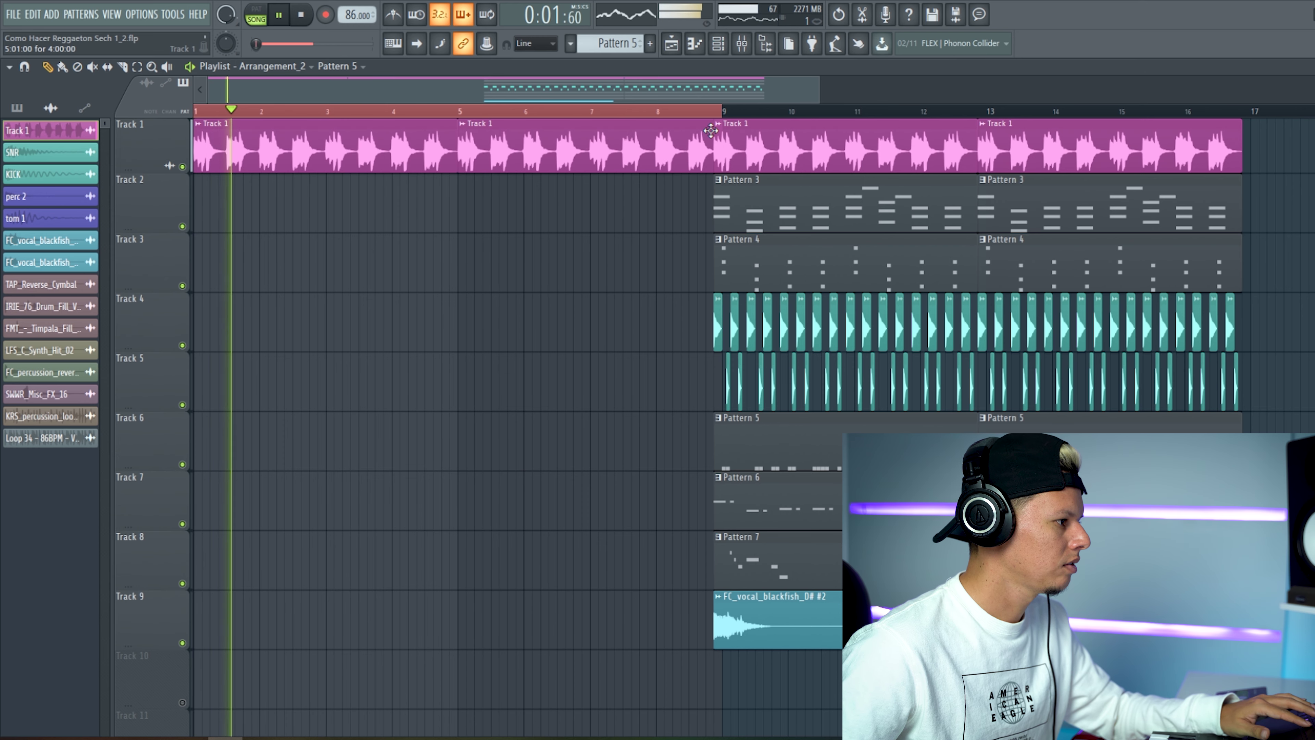
{"action": "key", "text": "space"}
Open the 91V_VHP_Fem_Vocal_Hook_120_More_To_This_Wet_Am Slicex channel and set its pitch range to 2
{"action": "left_click", "coordinate": [719, 44]}
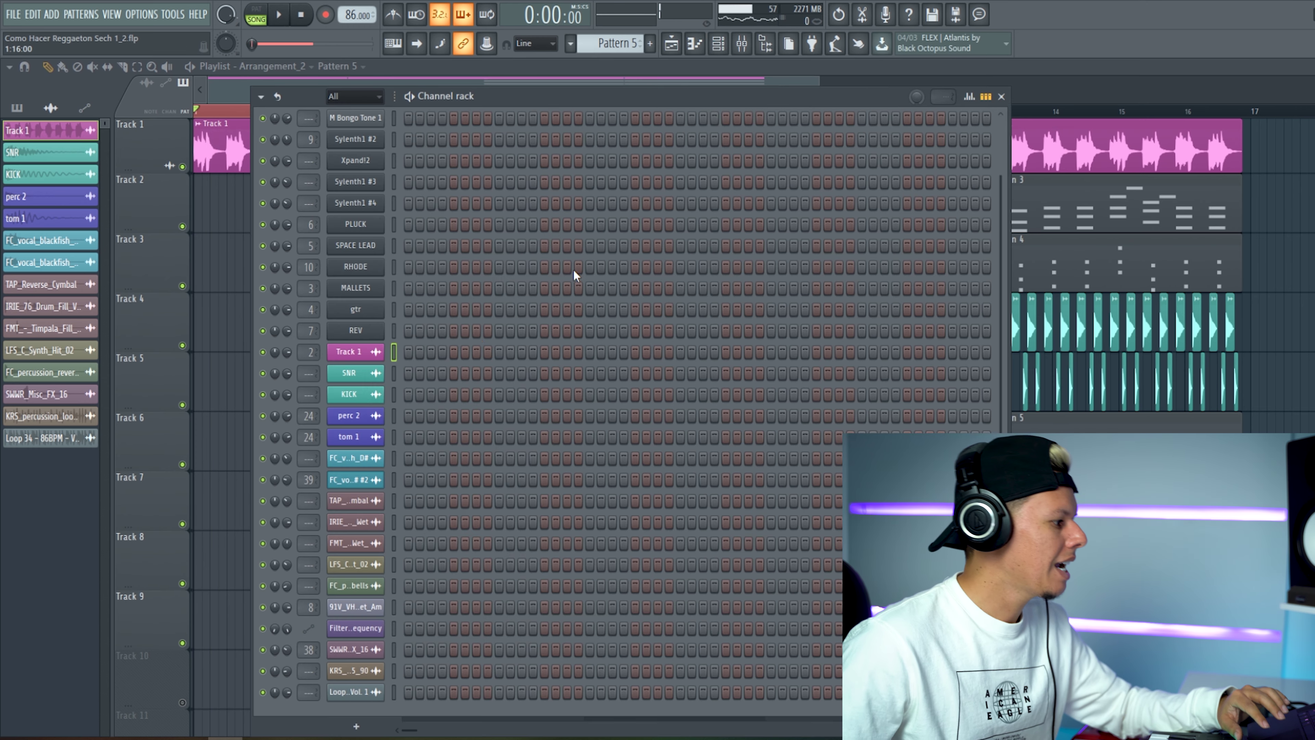
{"action": "left_click", "coordinate": [377, 607]}
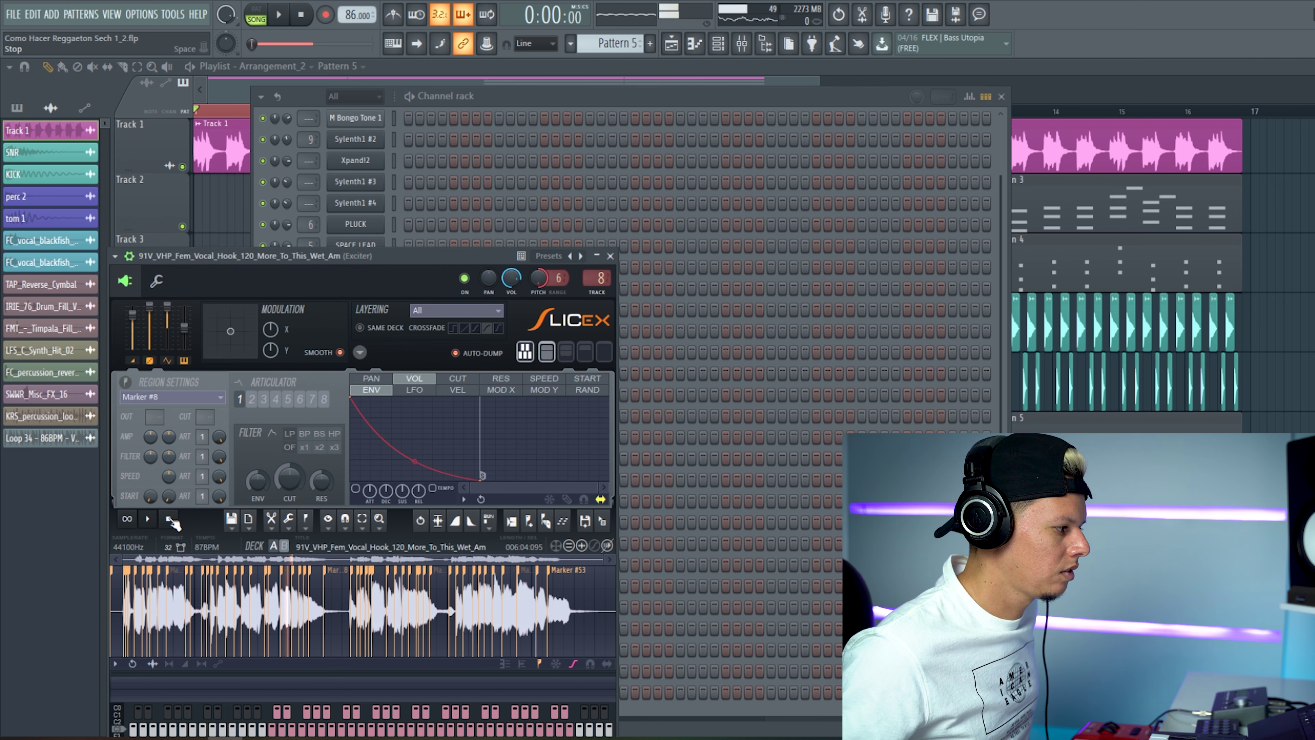
{"action": "left_click_drag", "start_coordinate": [414, 255], "coordinate": [569, 224]}
{"action": "left_click_drag", "start_coordinate": [713, 248], "coordinate": [713, 254]}
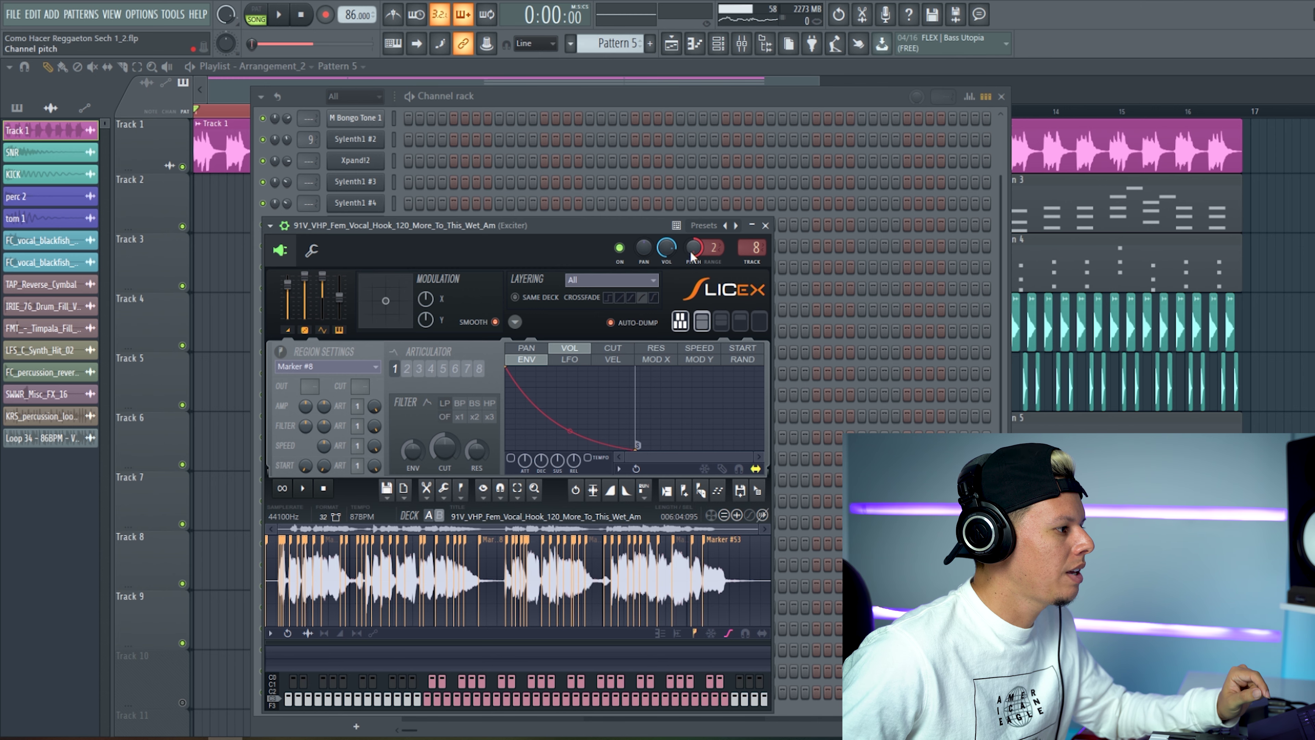
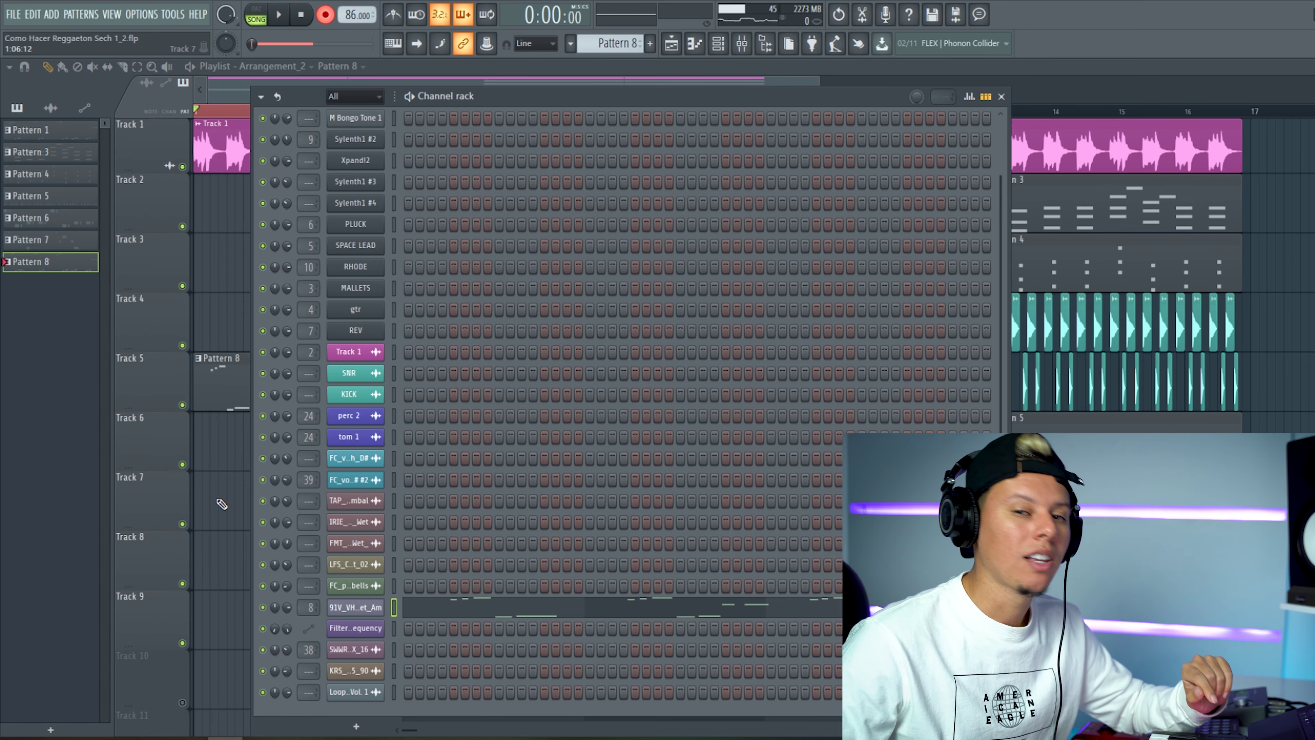
Play back the recorded vocal slice notes of Pattern 8 in the piano roll
{"action": "key", "text": "F7"}
{"action": "key", "text": "space"}
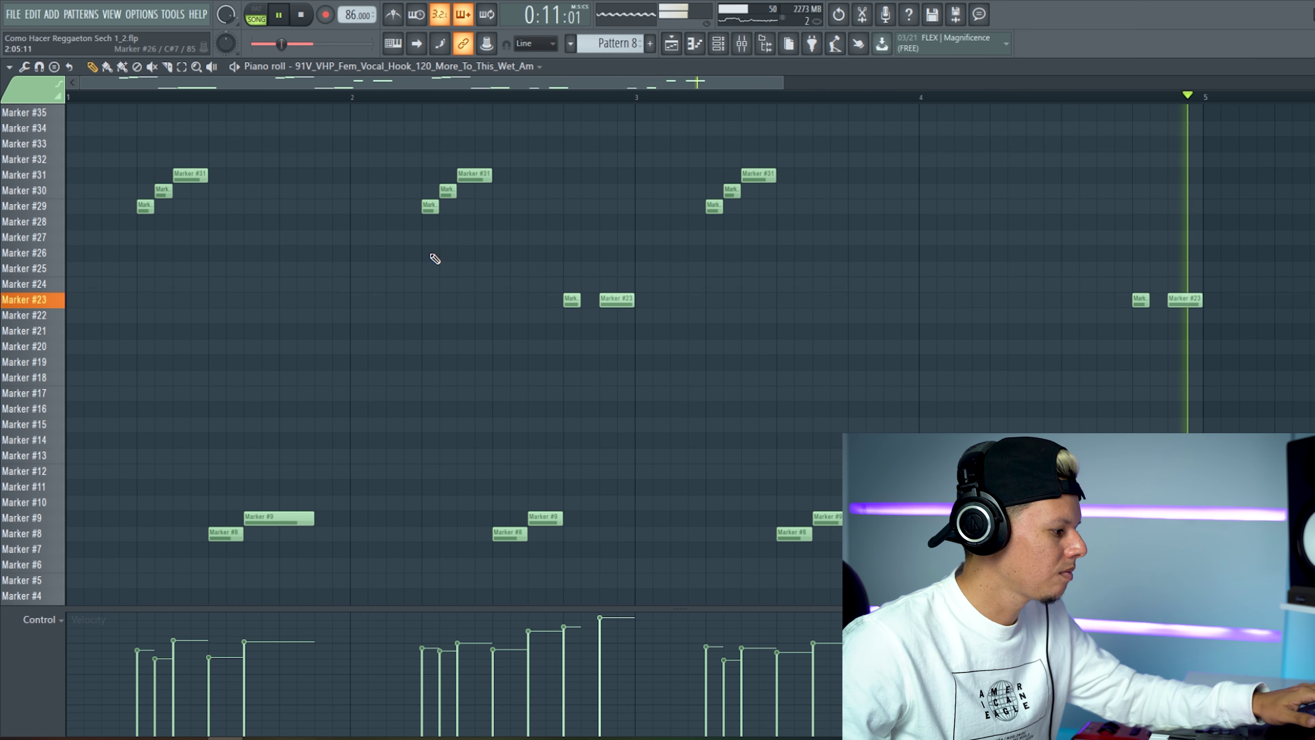
{"action": "key", "text": "space"}
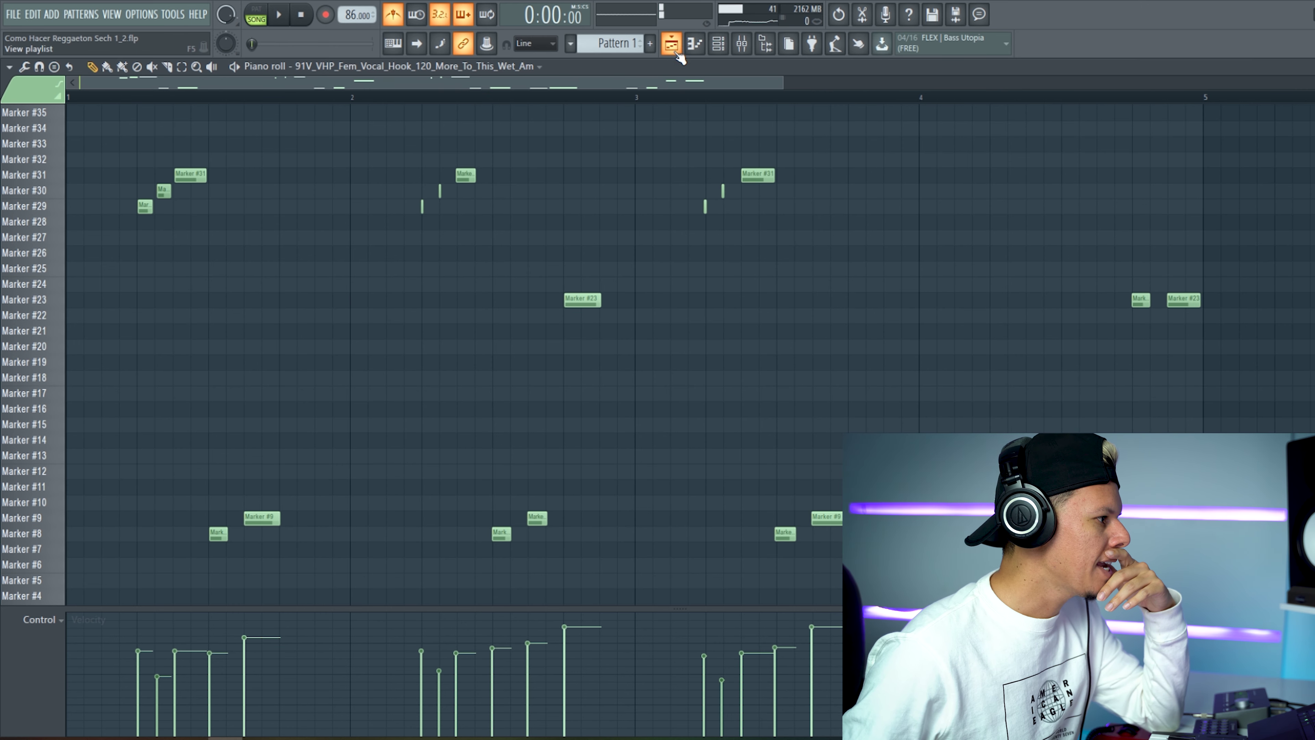
Create Pattern 2 and record RHODE chords into it from bar 5, on Track 11 of the playlist
{"action": "left_click", "coordinate": [673, 46]}
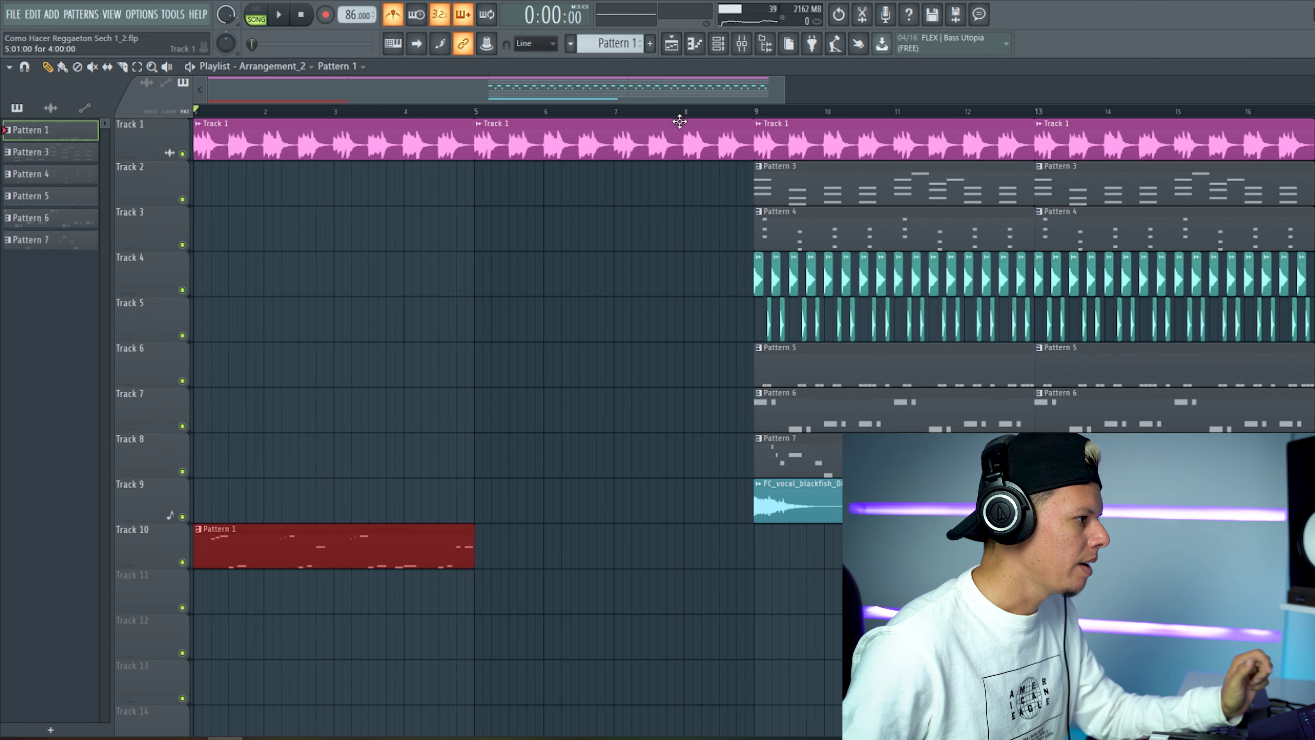
{"action": "left_click", "coordinate": [721, 53]}
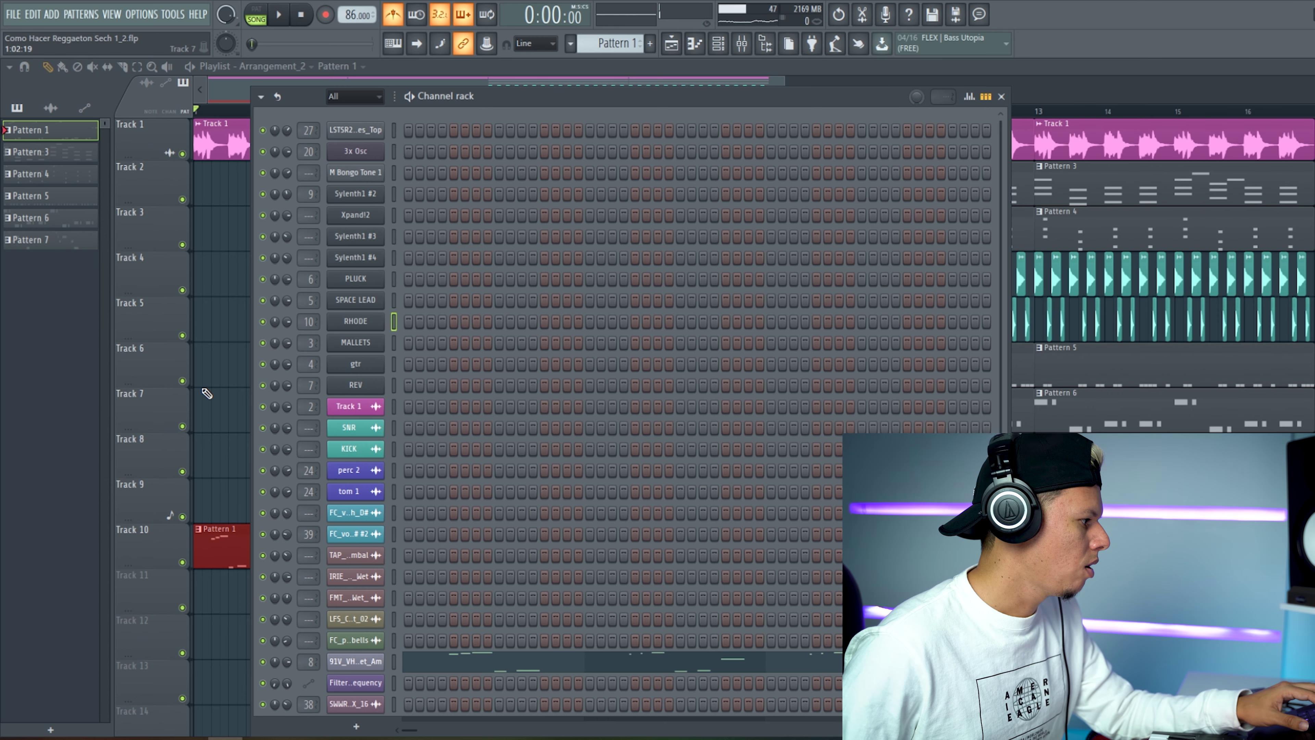
{"action": "key", "text": "F6"}
{"action": "key", "text": "F4"}
{"action": "key", "text": "Return"}
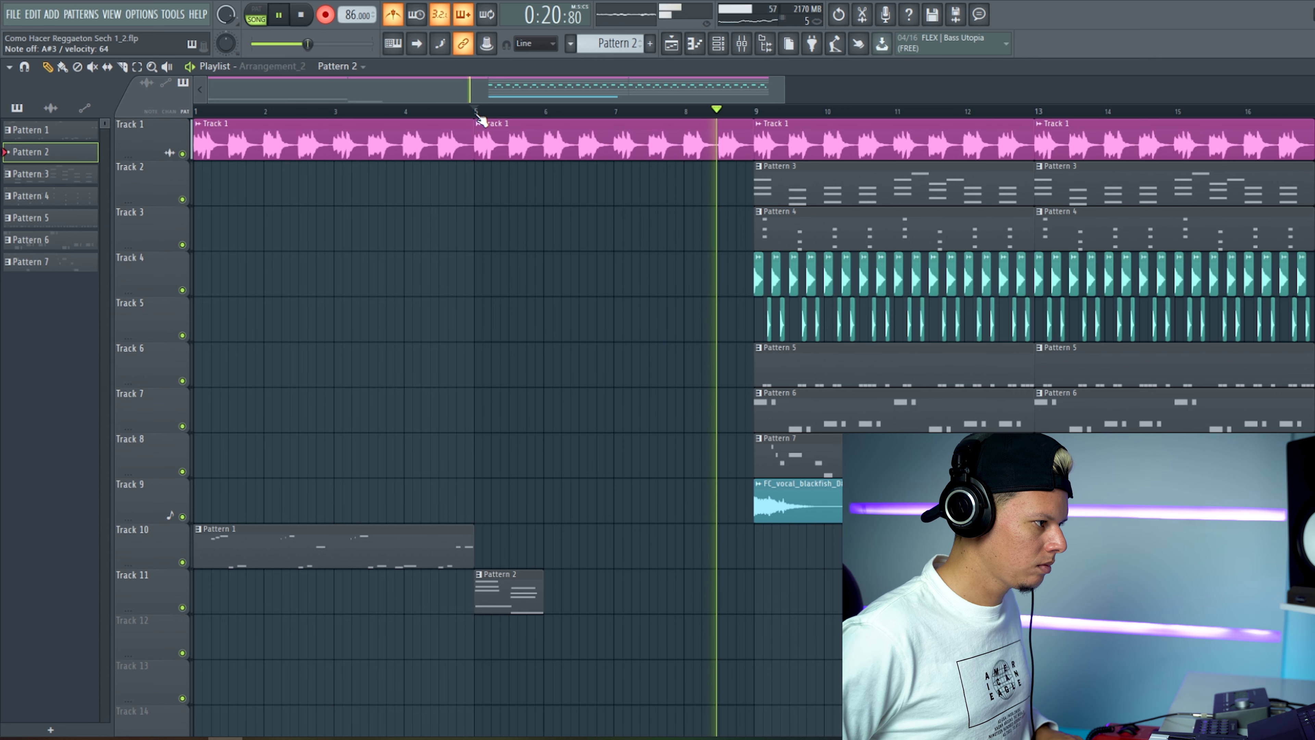
{"action": "key", "text": "space"}
{"action": "key", "text": "l"}
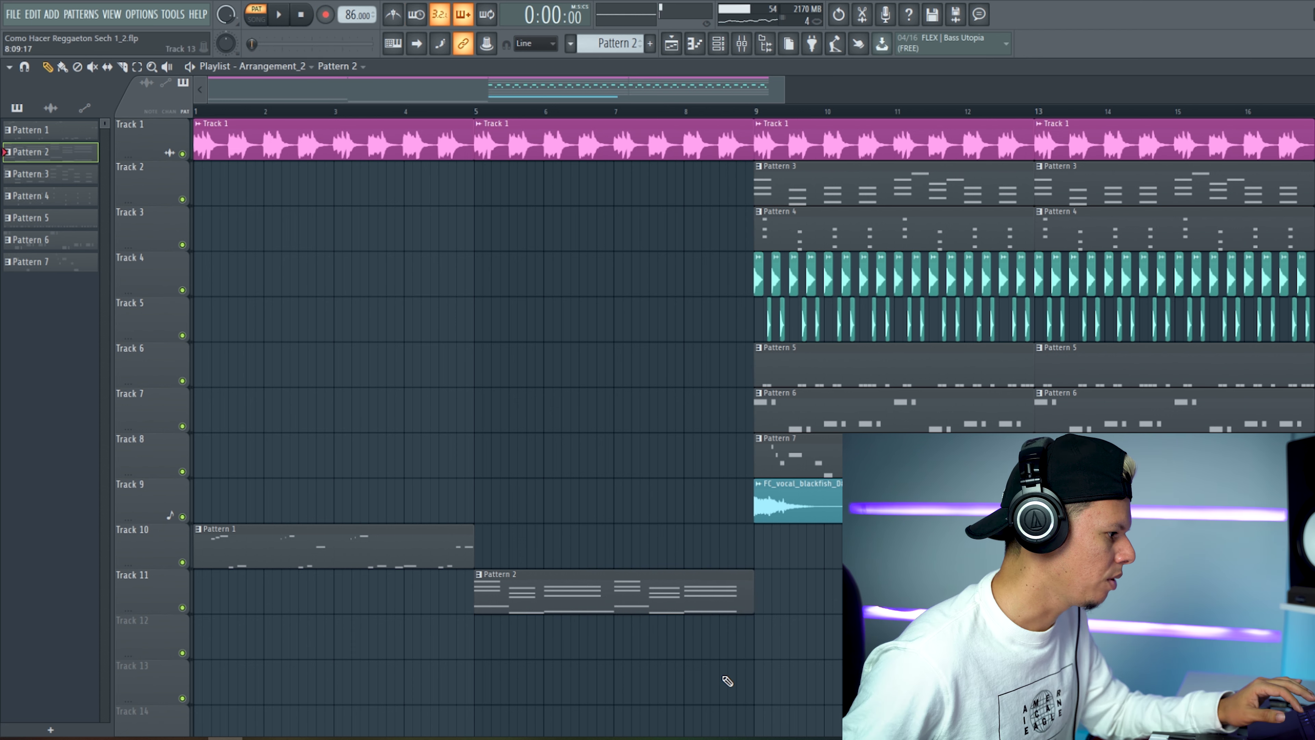
Place the FC_vocal_blackfish_D# sample at bar 5 on Track 9 and play the transition
{"action": "double_click", "coordinate": [822, 514]}
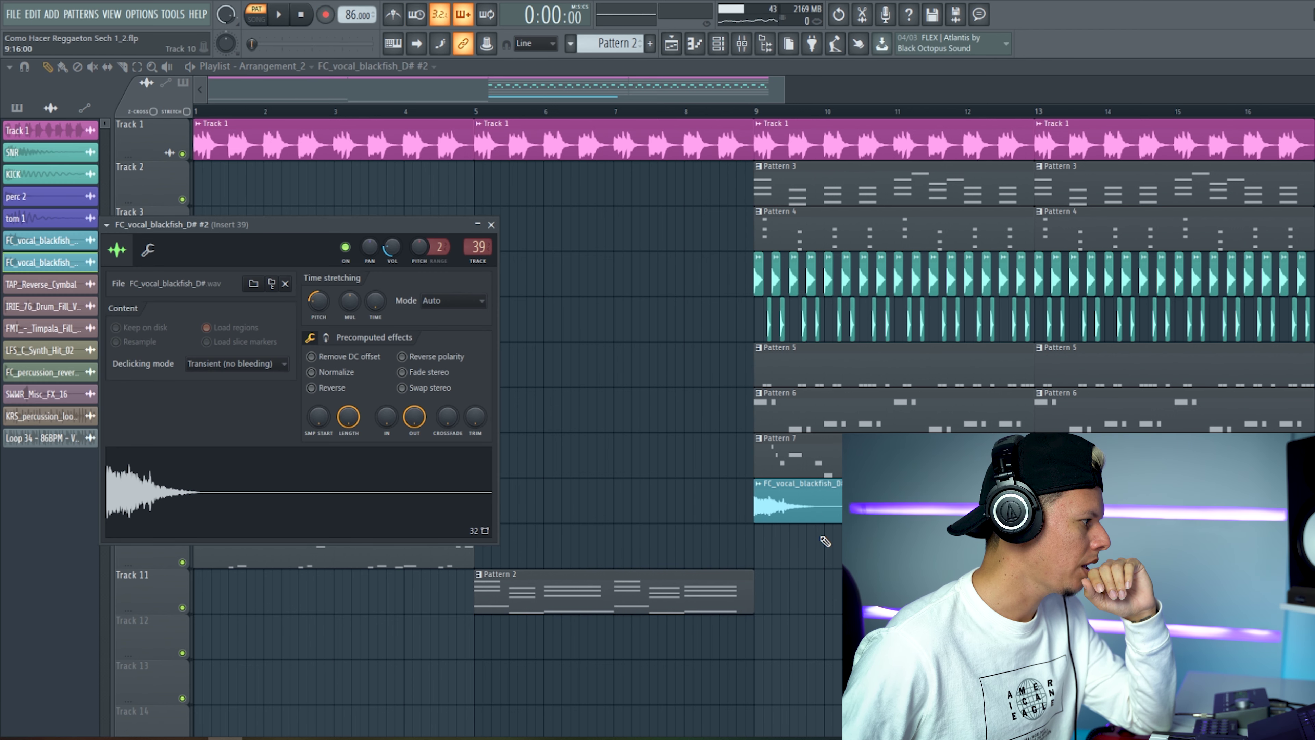
{"action": "left_click", "coordinate": [491, 224]}
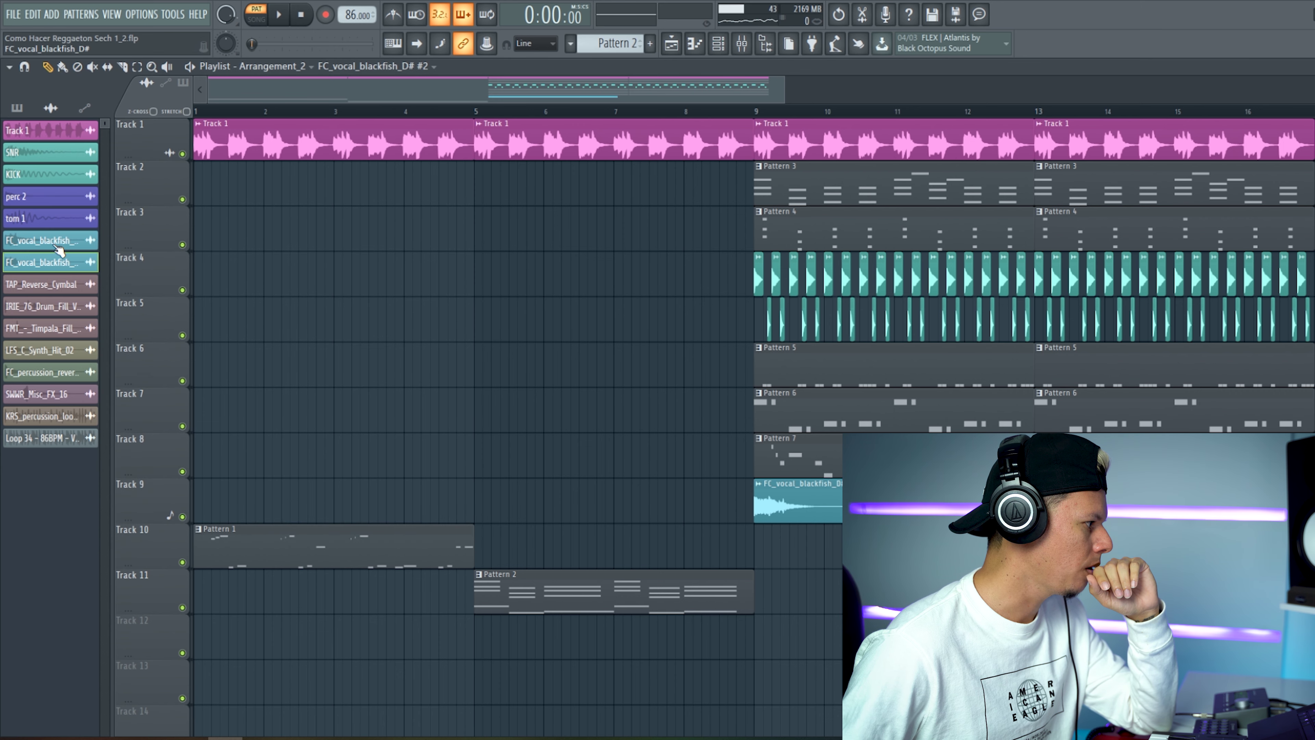
{"action": "left_click_drag", "start_coordinate": [58, 250], "coordinate": [478, 497]}
{"action": "key", "text": "space"}
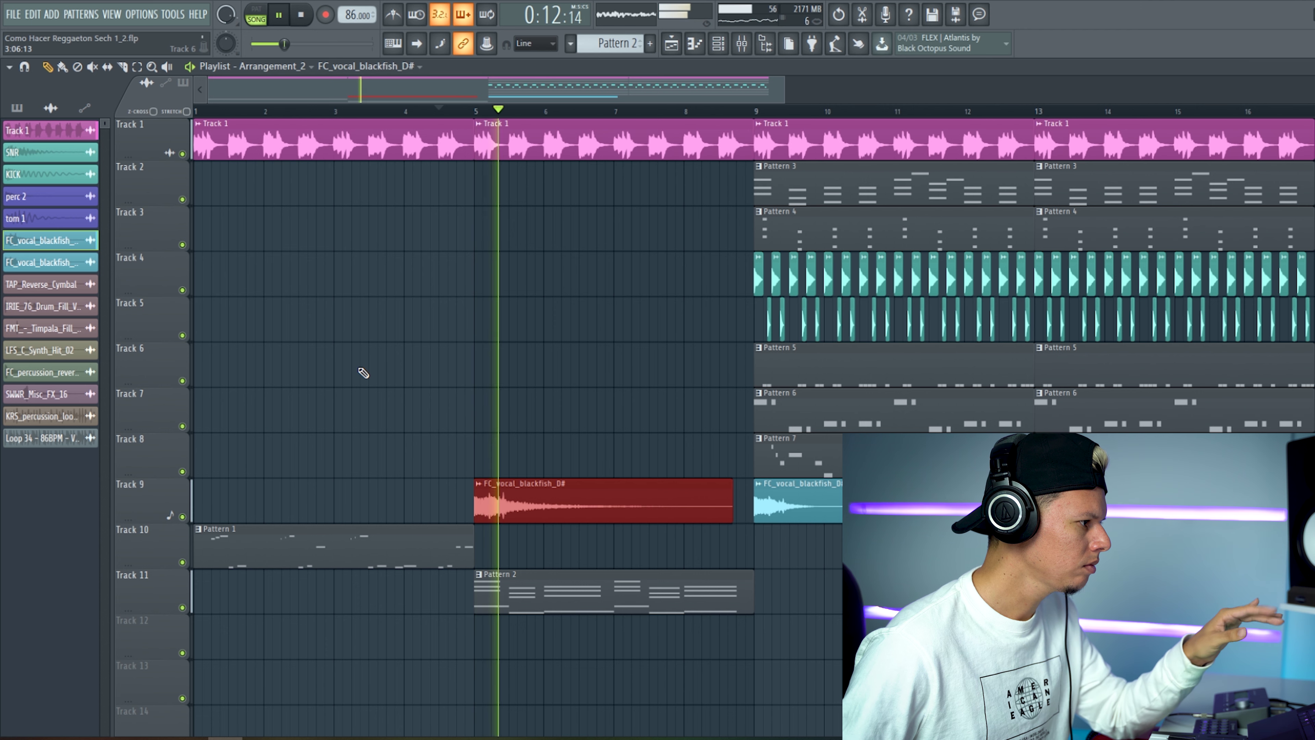
{"action": "key", "text": "space"}
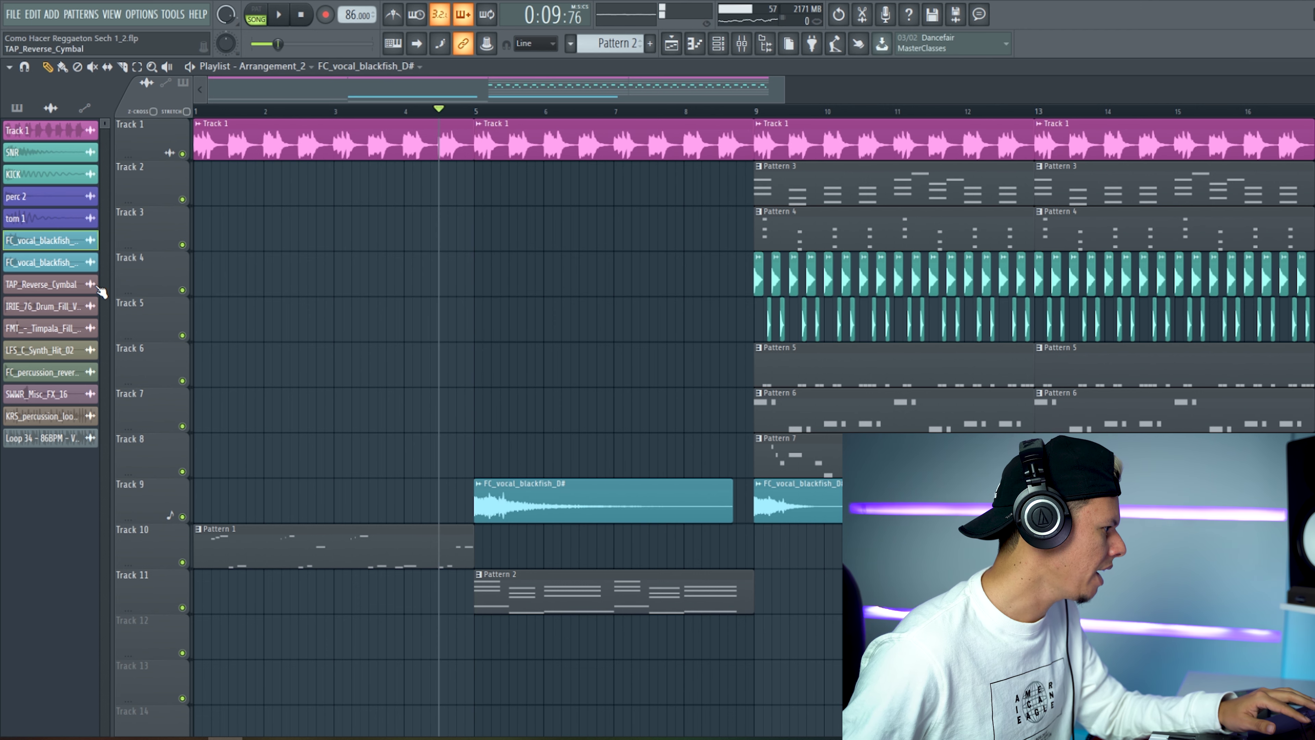
Place the TAP_Reverse_Cymbal sample on Track 12 so that its swell peaks at bar 5, and play it
{"action": "left_click_drag", "start_coordinate": [54, 294], "coordinate": [523, 643]}
{"action": "left_click_drag", "start_coordinate": [534, 705], "coordinate": [400, 342]}
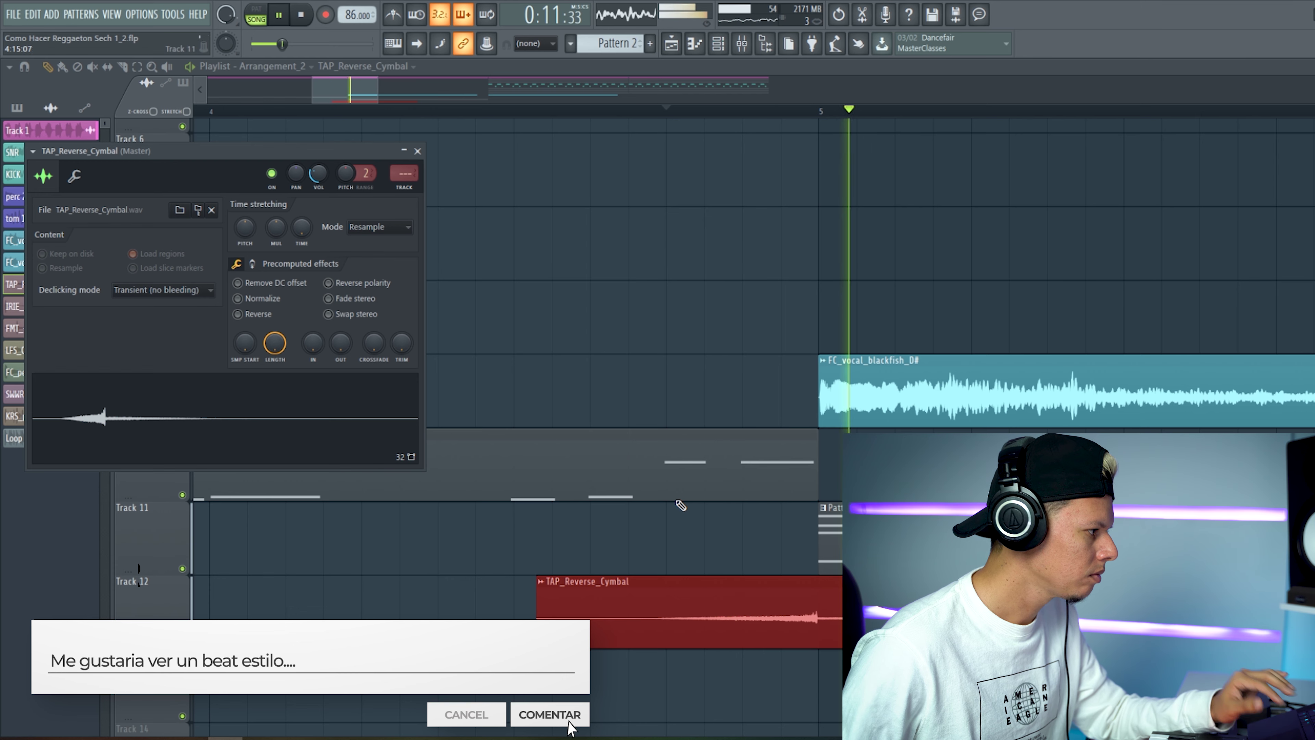
{"action": "left_click", "coordinate": [419, 151]}
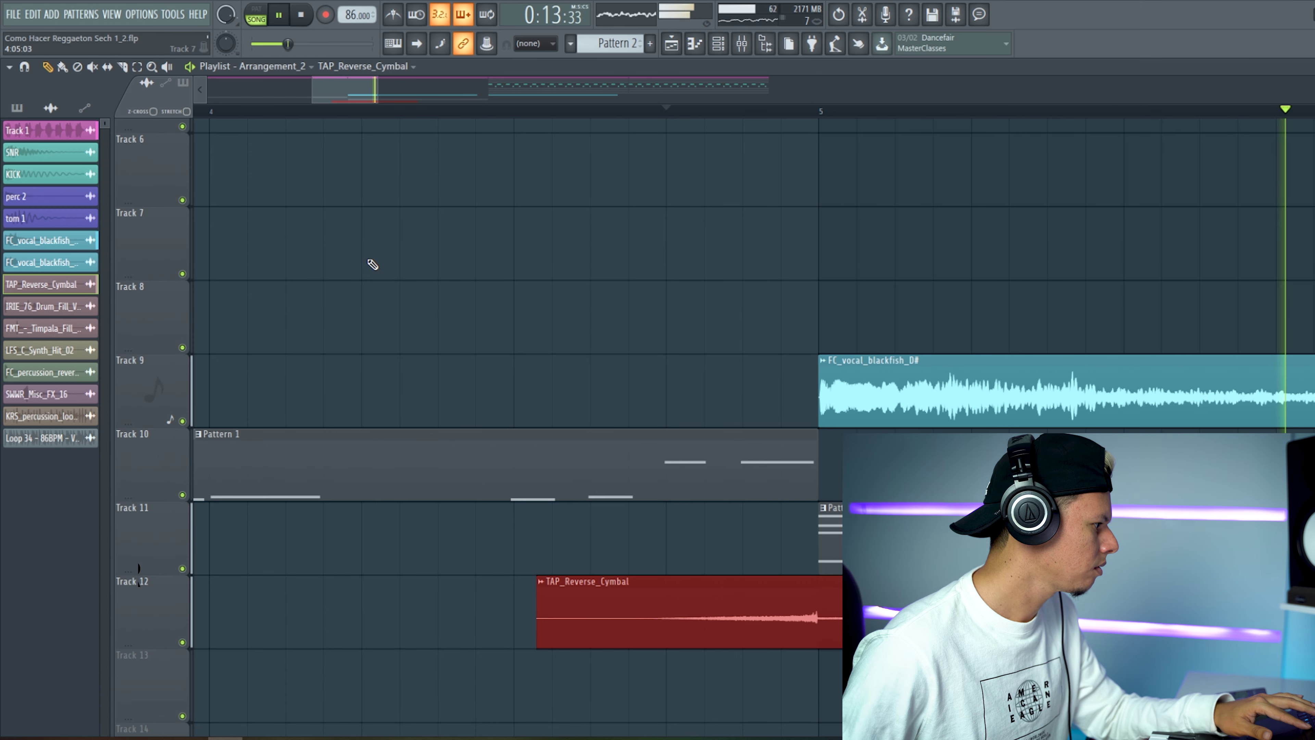
Place the FC_percussion_reverb_jingle_bells sample at bar 5 on Track 13, play the section and set the playhead just after bar 7
{"action": "left_click", "coordinate": [48, 369]}
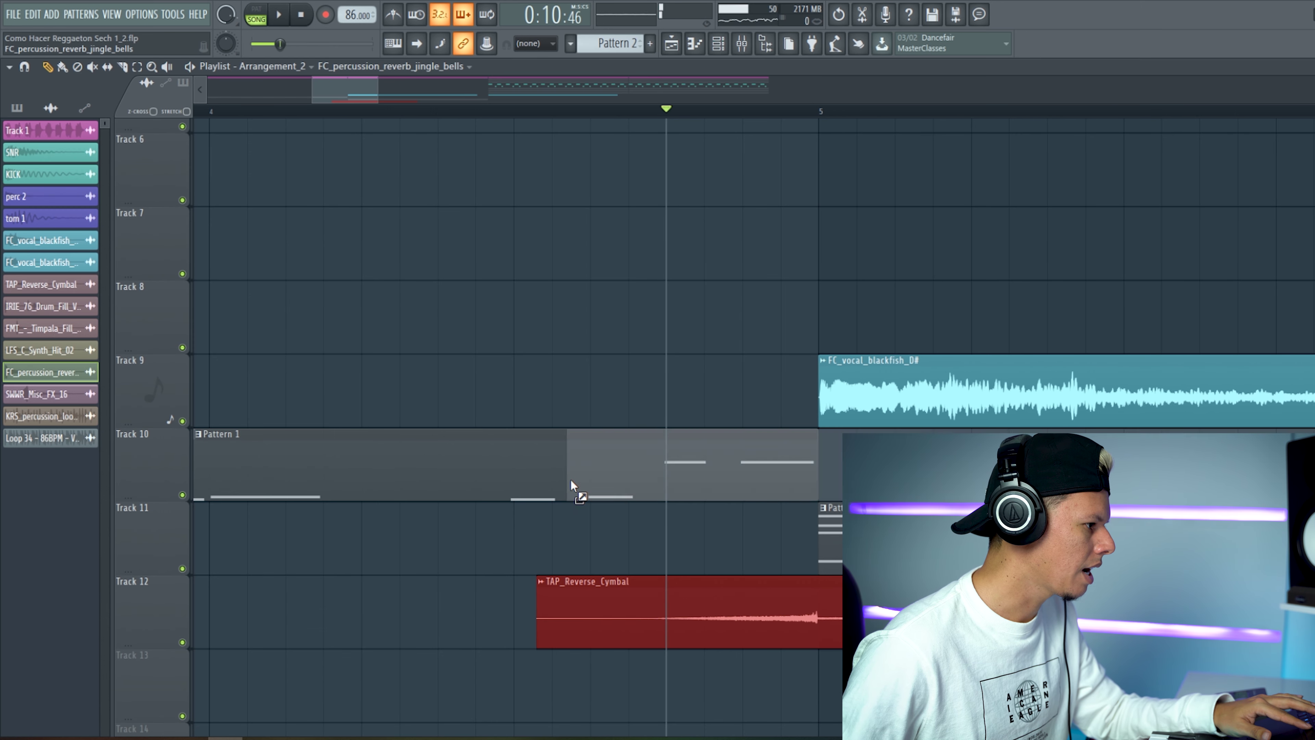
{"action": "double_click", "coordinate": [822, 676]}
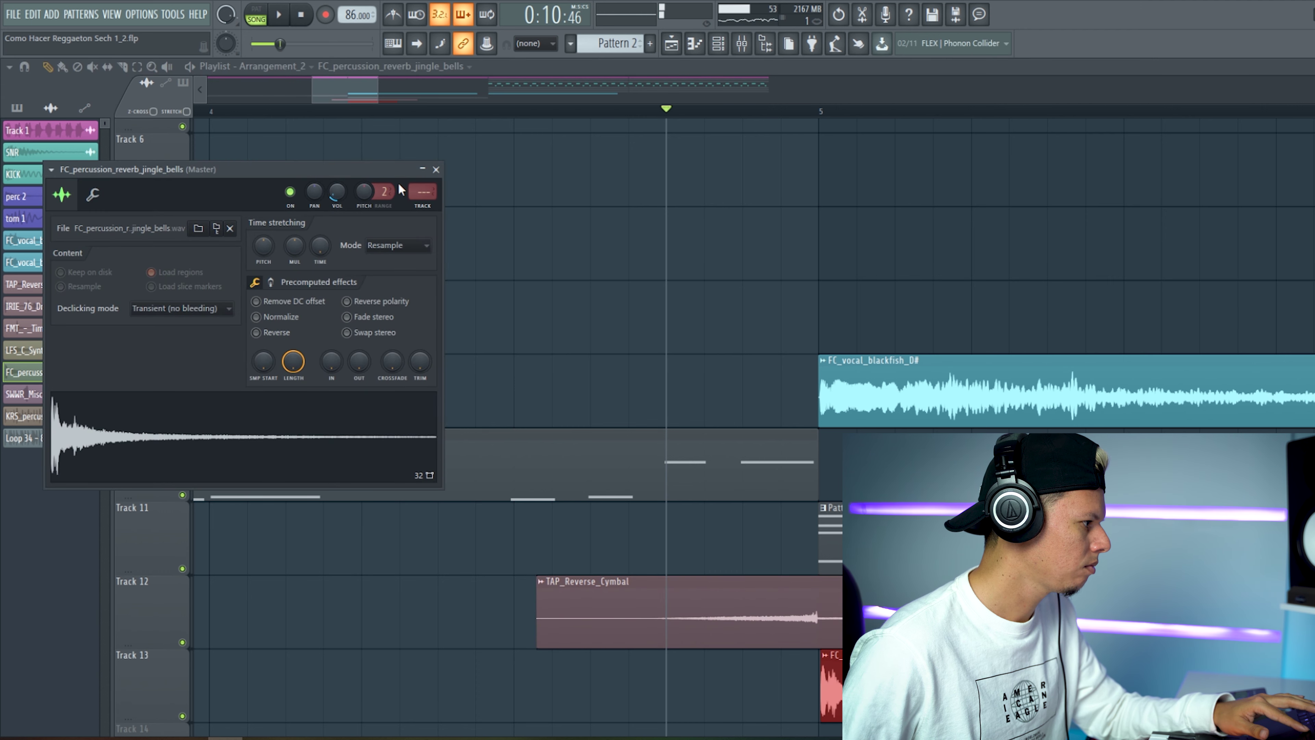
{"action": "key", "text": "space"}
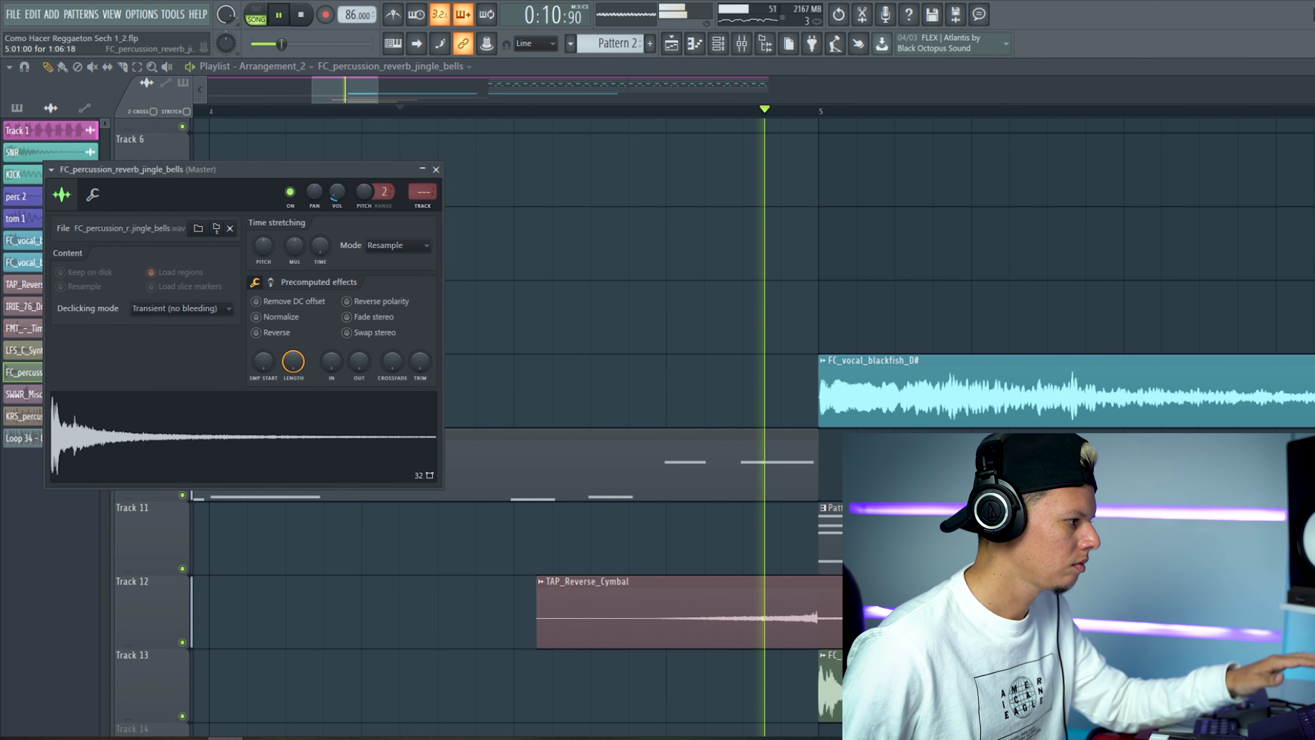
{"action": "key", "text": "Escape"}
{"action": "right_click", "coordinate": [562, 268], "text": "ctrl"}
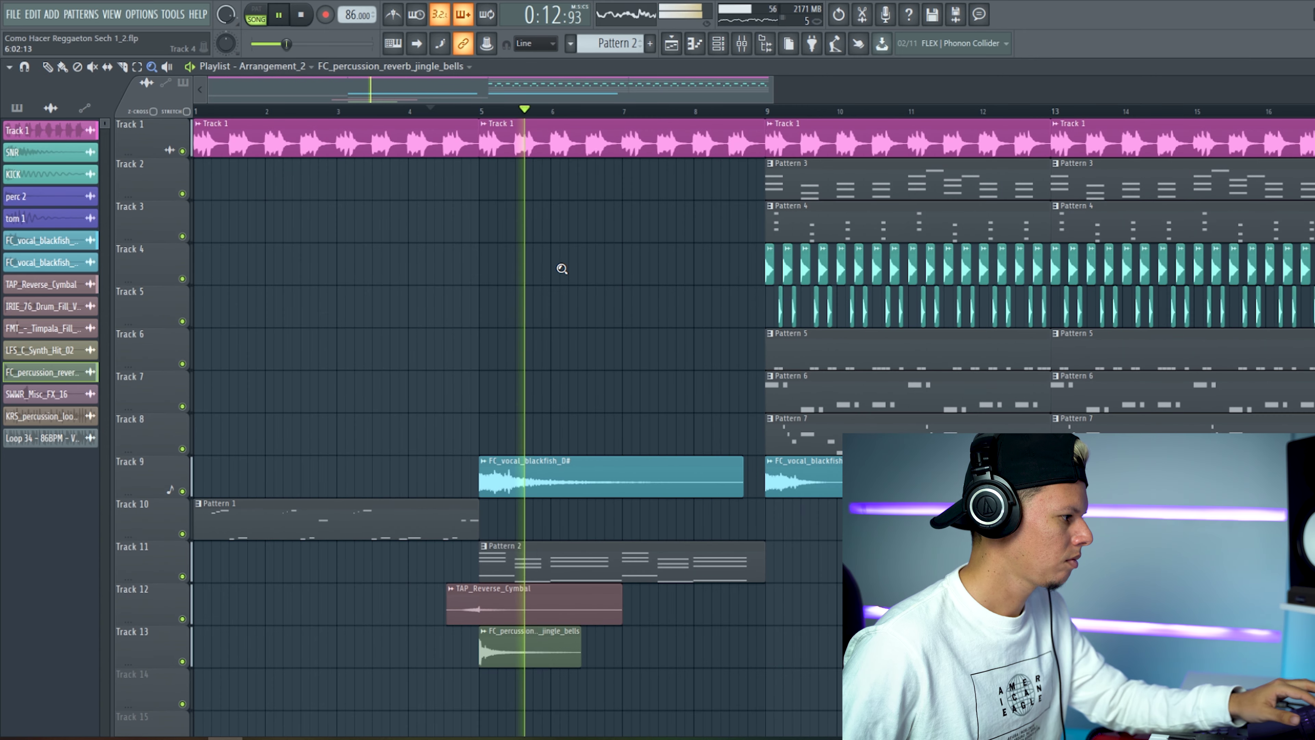
{"action": "key", "text": "space"}
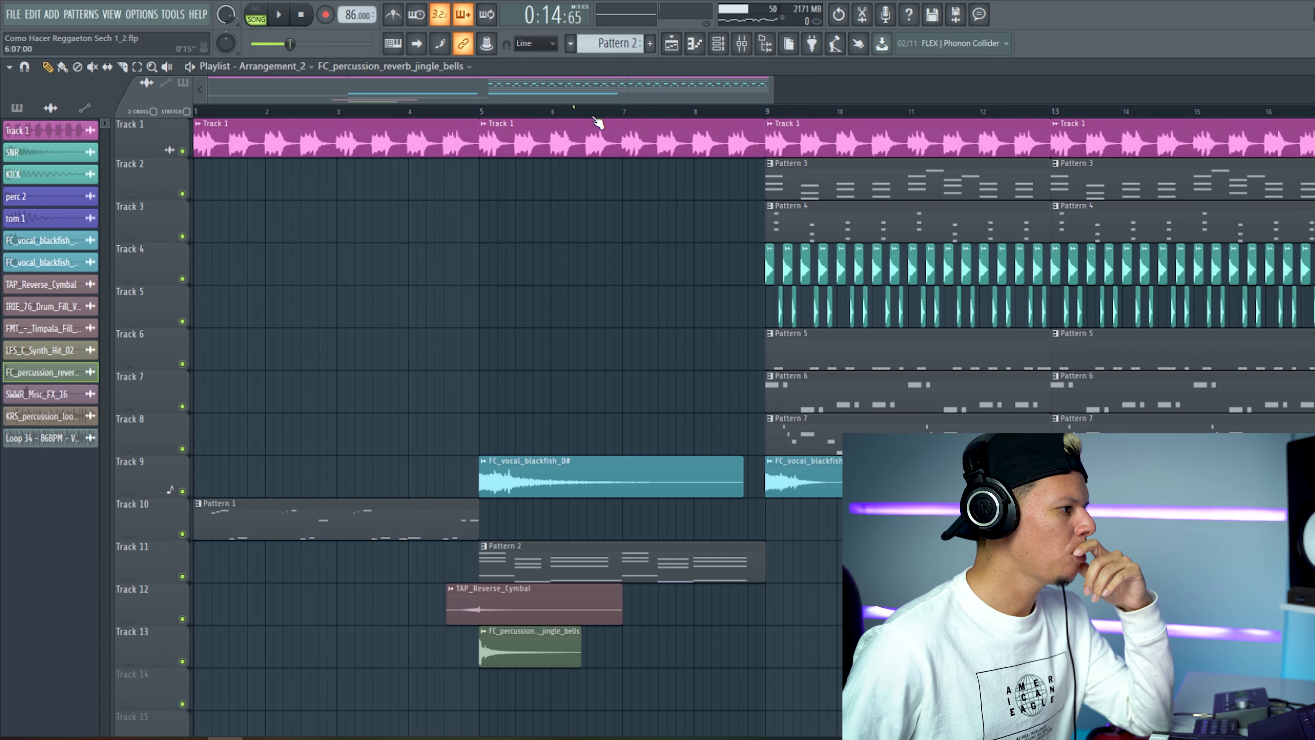
{"action": "left_click_drag", "start_coordinate": [594, 117], "coordinate": [646, 117]}
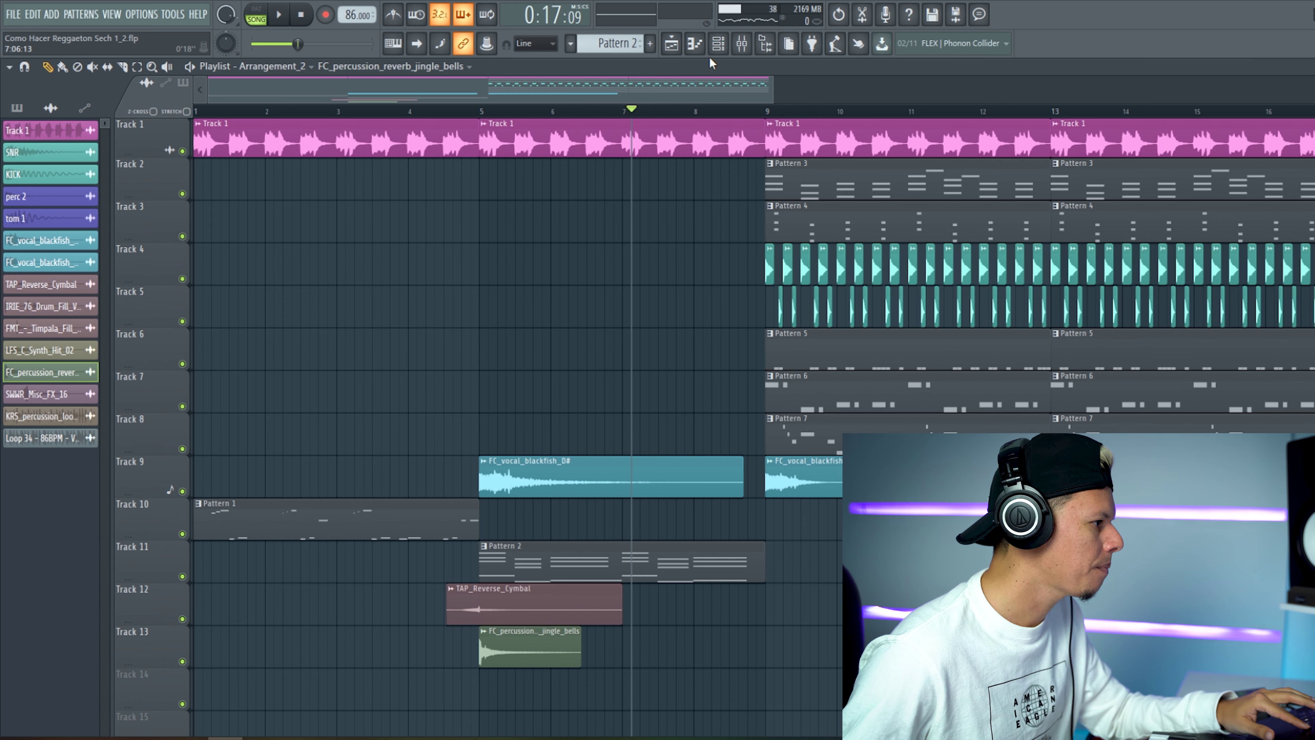
Place four perc 2 hits in bar 5 on Track 14 and duplicate them from bar 6 onward
{"action": "left_click", "coordinate": [718, 43]}
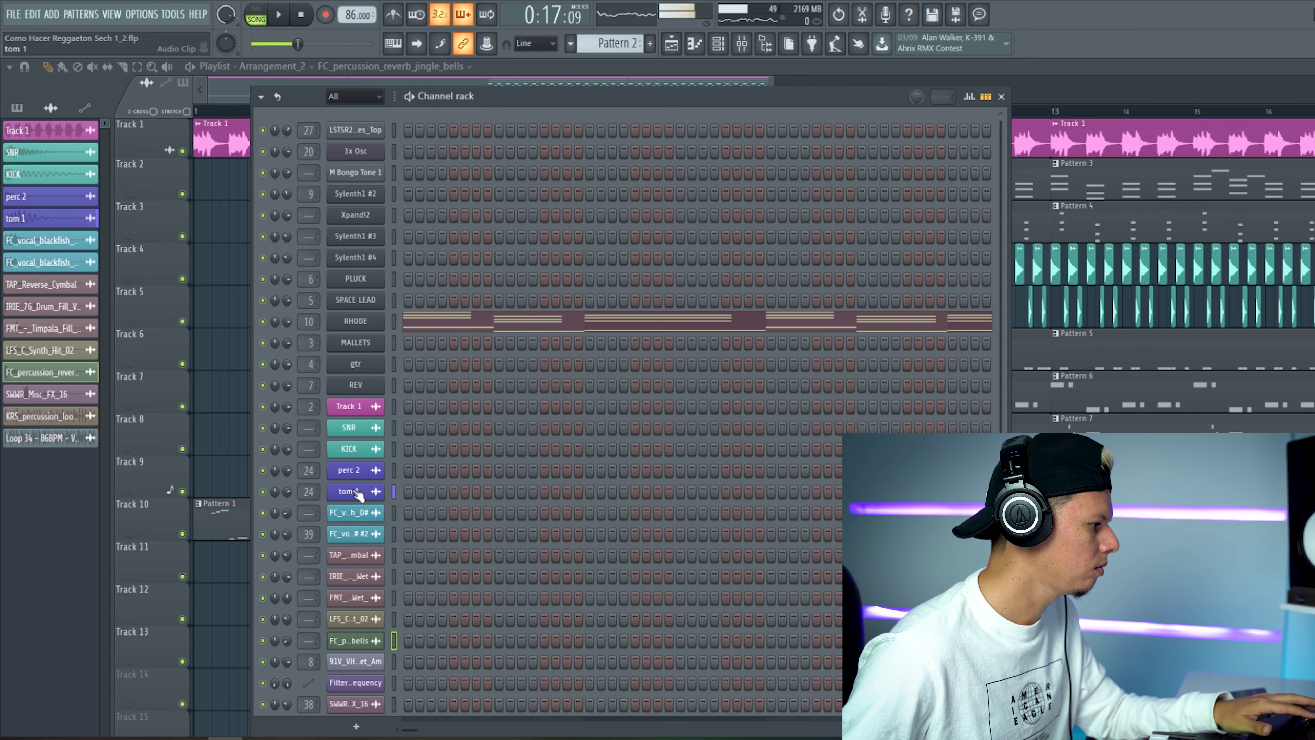
{"action": "key", "text": "F6"}
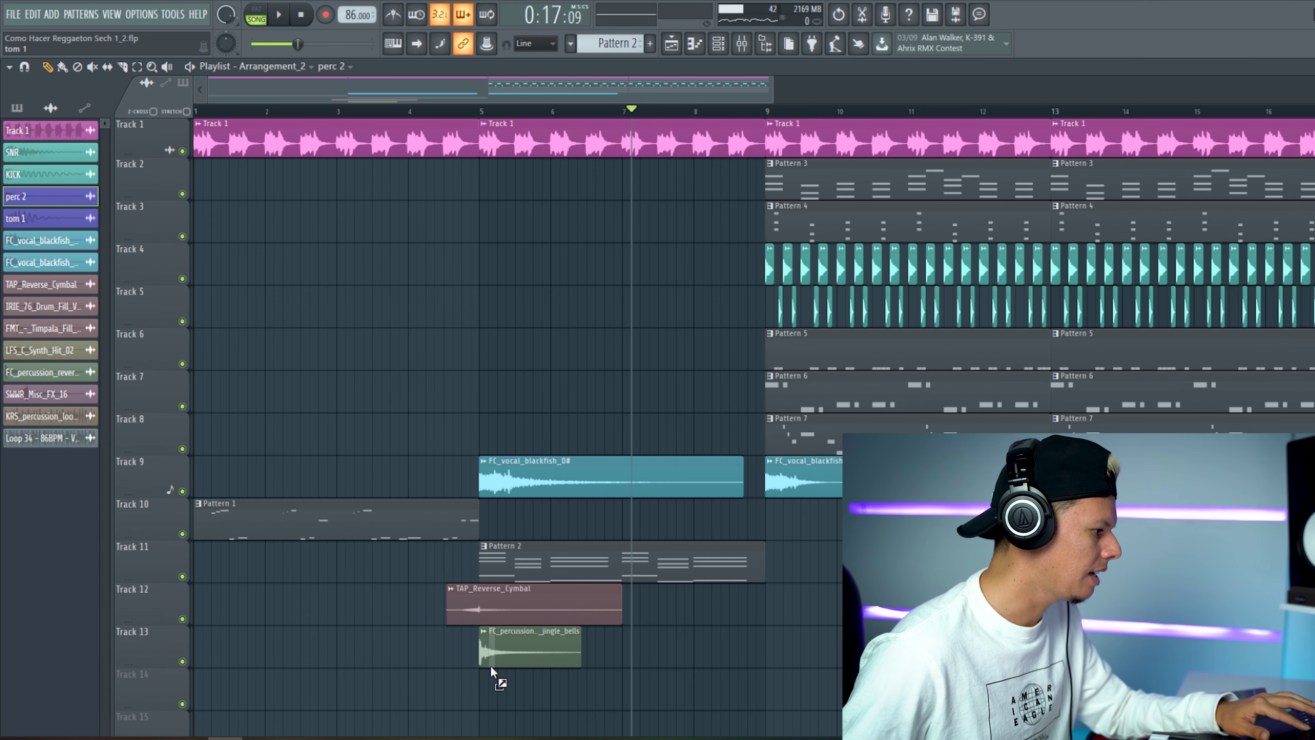
{"action": "left_click_drag", "start_coordinate": [732, 712], "coordinate": [440, 332]}
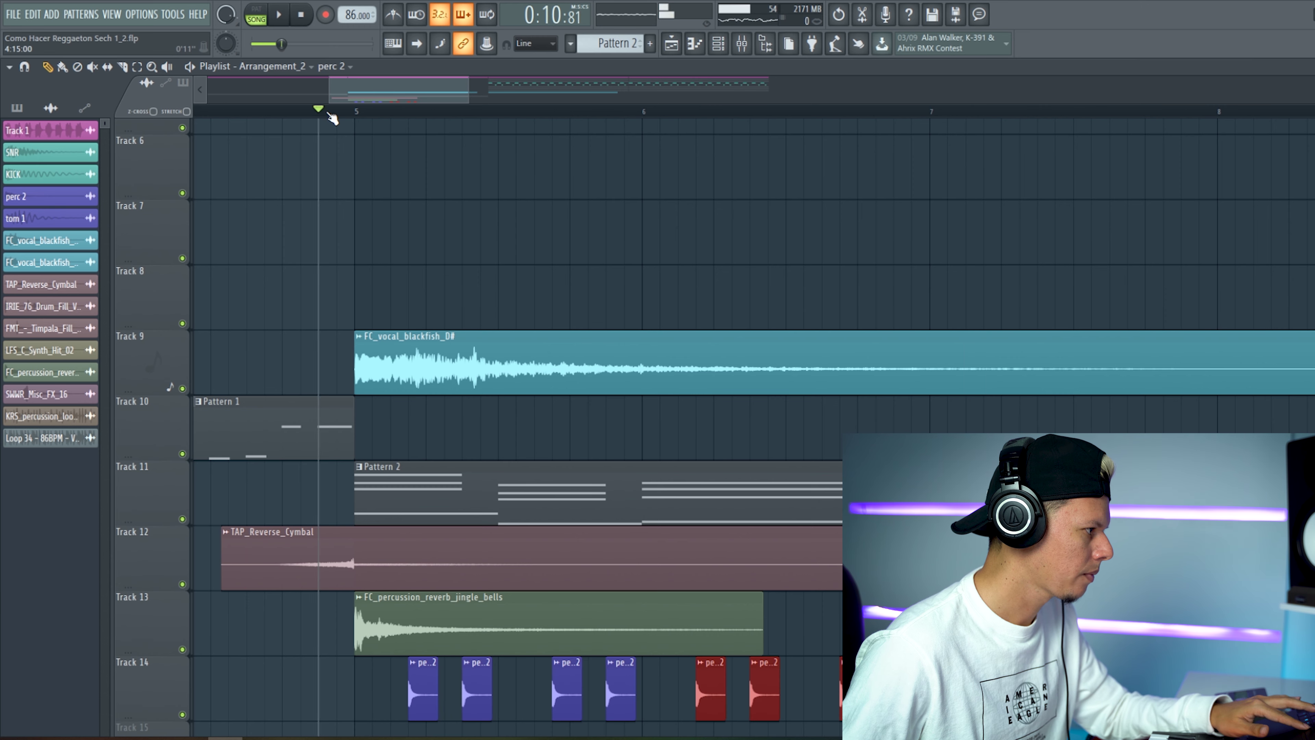
Continue the perc 2 hits on Track 14 into bar 8 and play the section from just before bar 5
{"action": "key", "text": "space"}
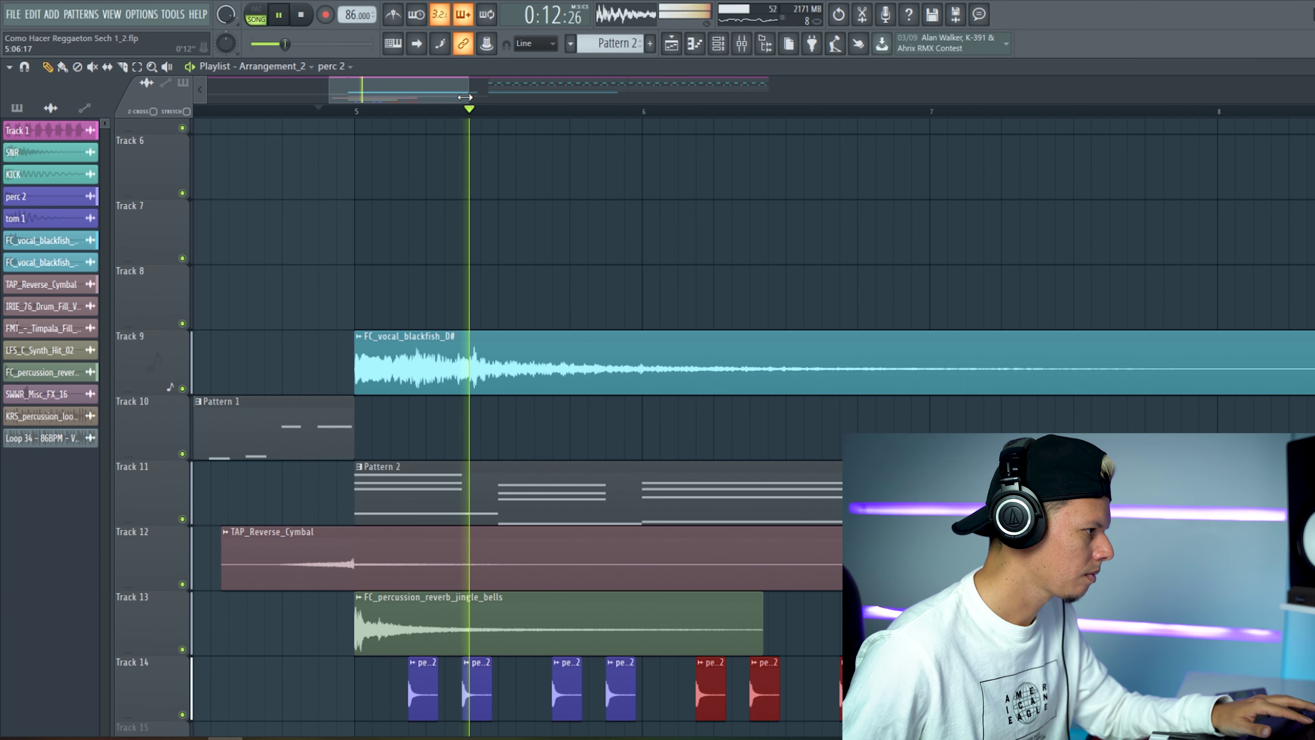
{"action": "left_click_drag", "start_coordinate": [465, 97], "coordinate": [492, 101]}
{"action": "left_click_drag", "start_coordinate": [801, 693], "coordinate": [863, 693]}
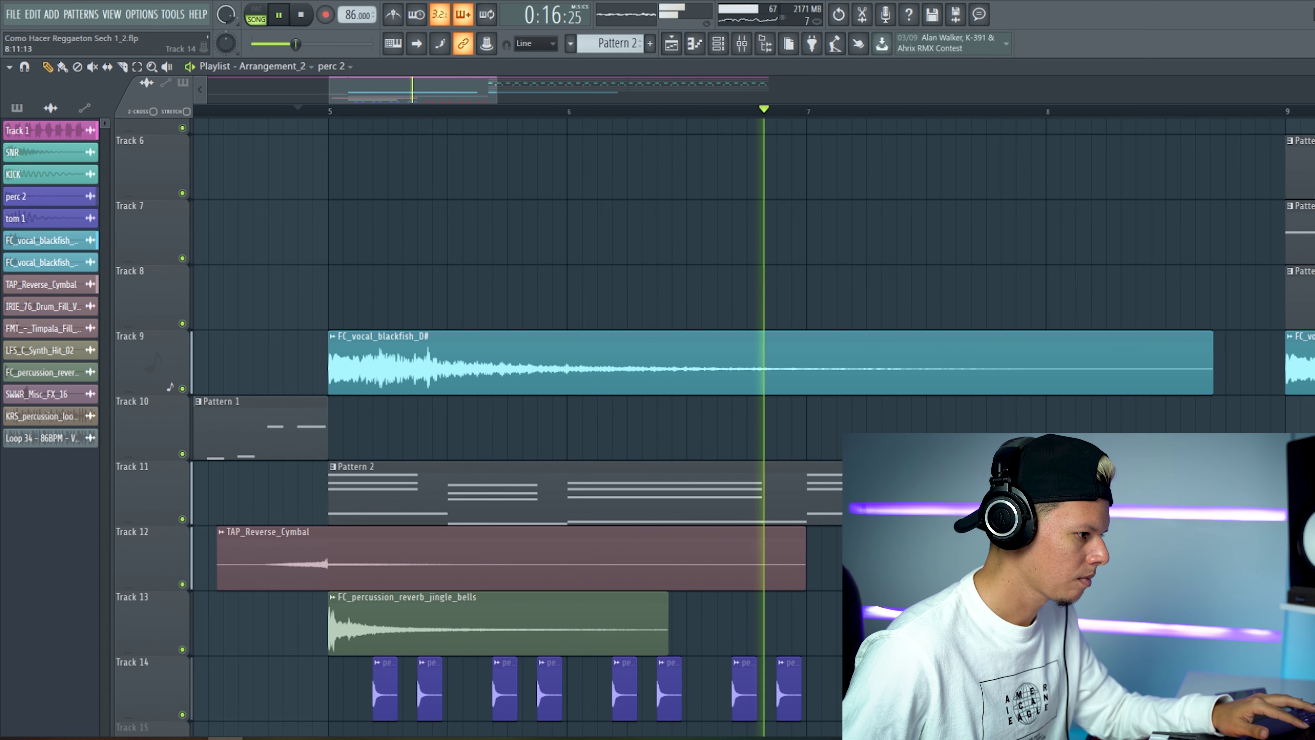
{"action": "key", "text": "space"}
Place tom 1 hits on Track 15 at the start of bars 5, 6, 7 and 8, and play the section
{"action": "scroll", "coordinate": [276, 184], "scroll_direction": "down", "scroll_amount": 1}
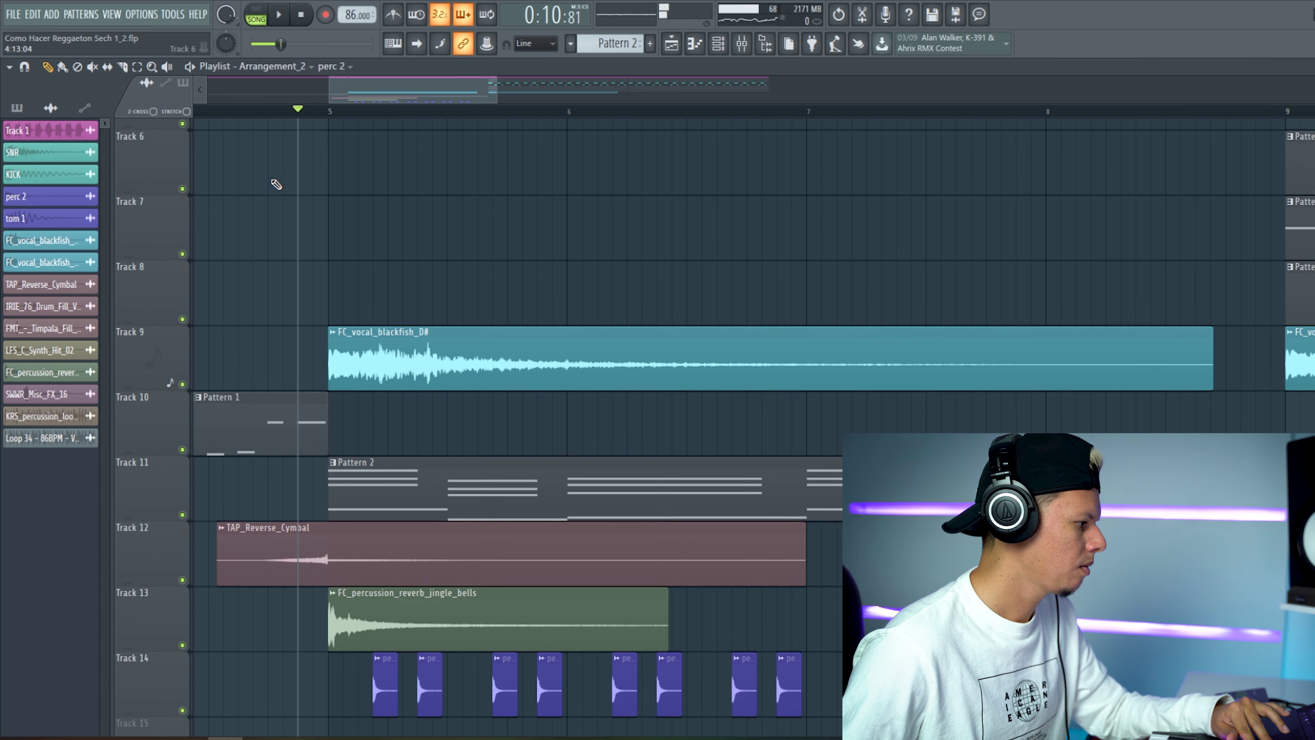
{"action": "scroll", "coordinate": [276, 184], "scroll_direction": "down", "scroll_amount": 4}
{"action": "left_click_drag", "start_coordinate": [62, 220], "coordinate": [321, 658]}
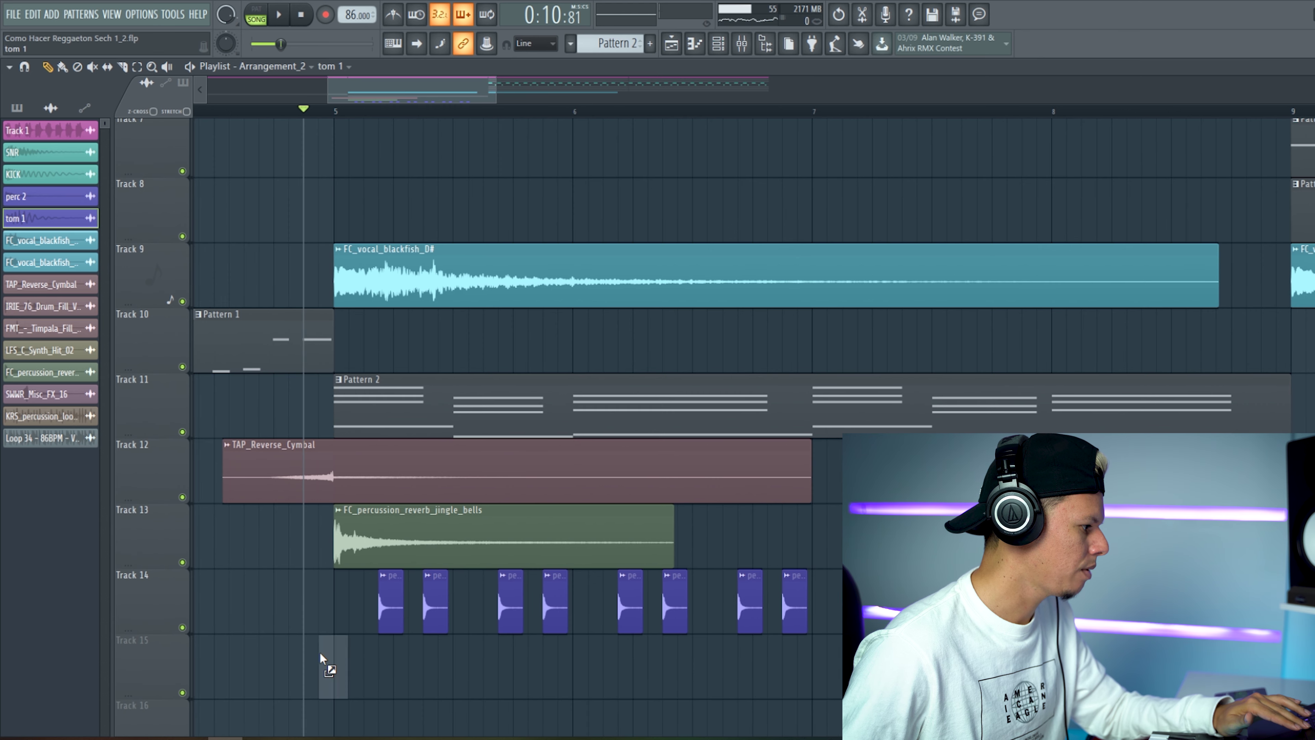
{"action": "key", "text": "space"}
{"action": "left_click", "coordinate": [574, 677]}
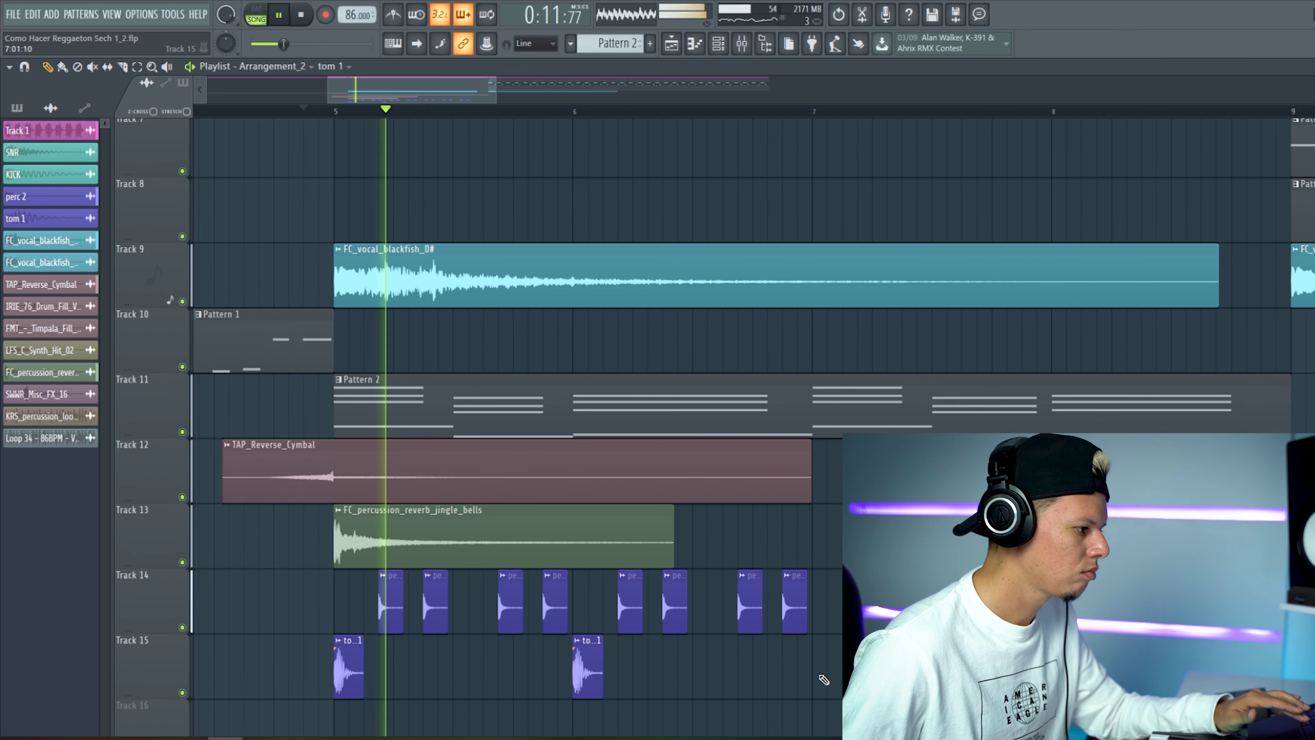
{"action": "key", "text": "space"}
{"action": "left_click", "coordinate": [824, 679]}
{"action": "key", "text": "space"}
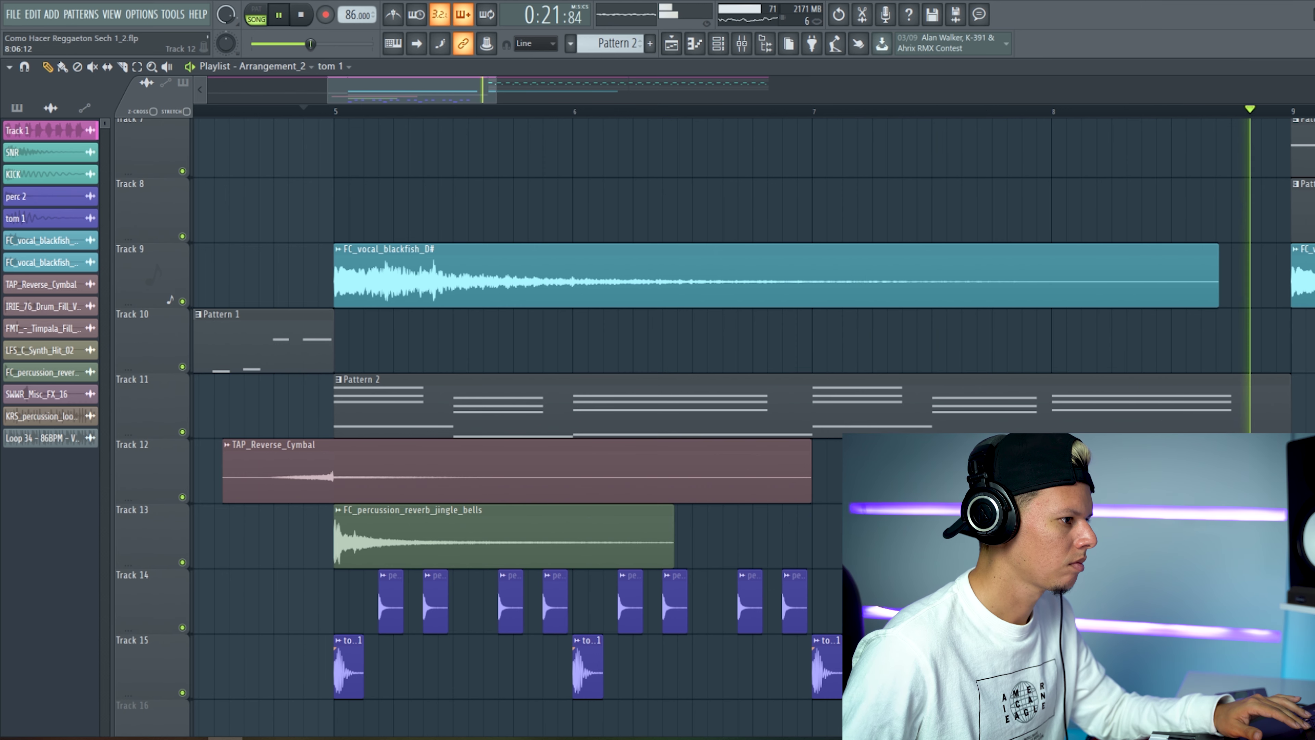
{"action": "key", "text": "space"}
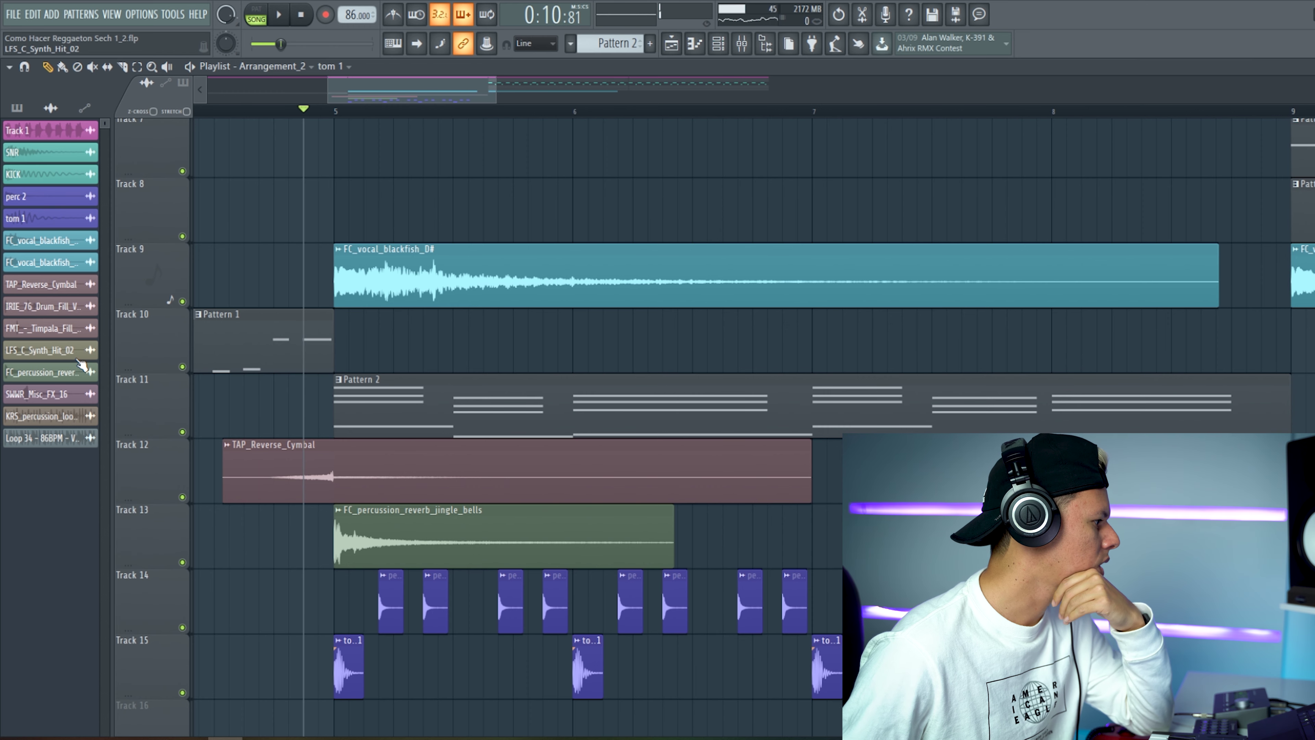
Place the IRIE_76_Drum_Fill_V1_Wet sample on Track 16 in the second half of bar 8, trim its start and play the transition
{"action": "left_click_drag", "start_coordinate": [49, 329], "coordinate": [1295, 622]}
{"action": "left_click_drag", "start_coordinate": [50, 307], "coordinate": [1188, 646]}
{"action": "right_click", "coordinate": [1269, 569]}
{"action": "left_click", "coordinate": [1147, 110]}
{"action": "key", "text": "space"}
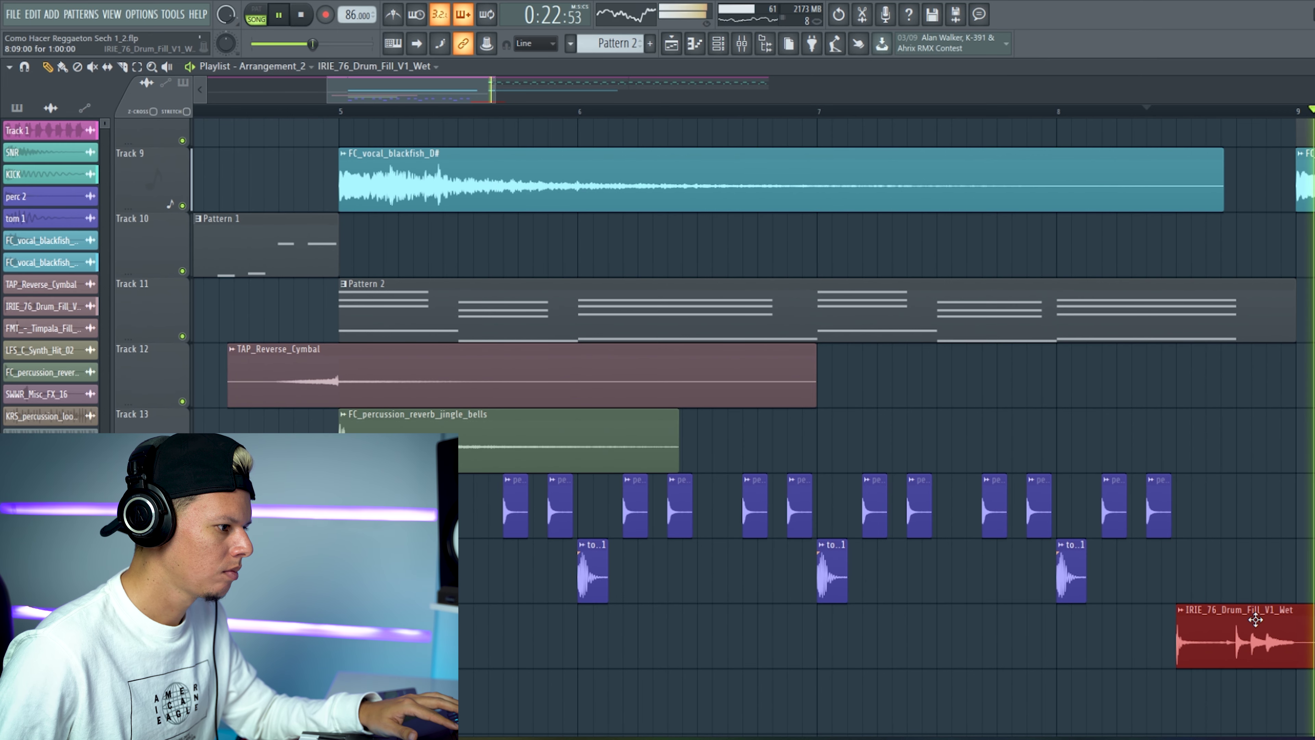
{"action": "key", "text": "space"}
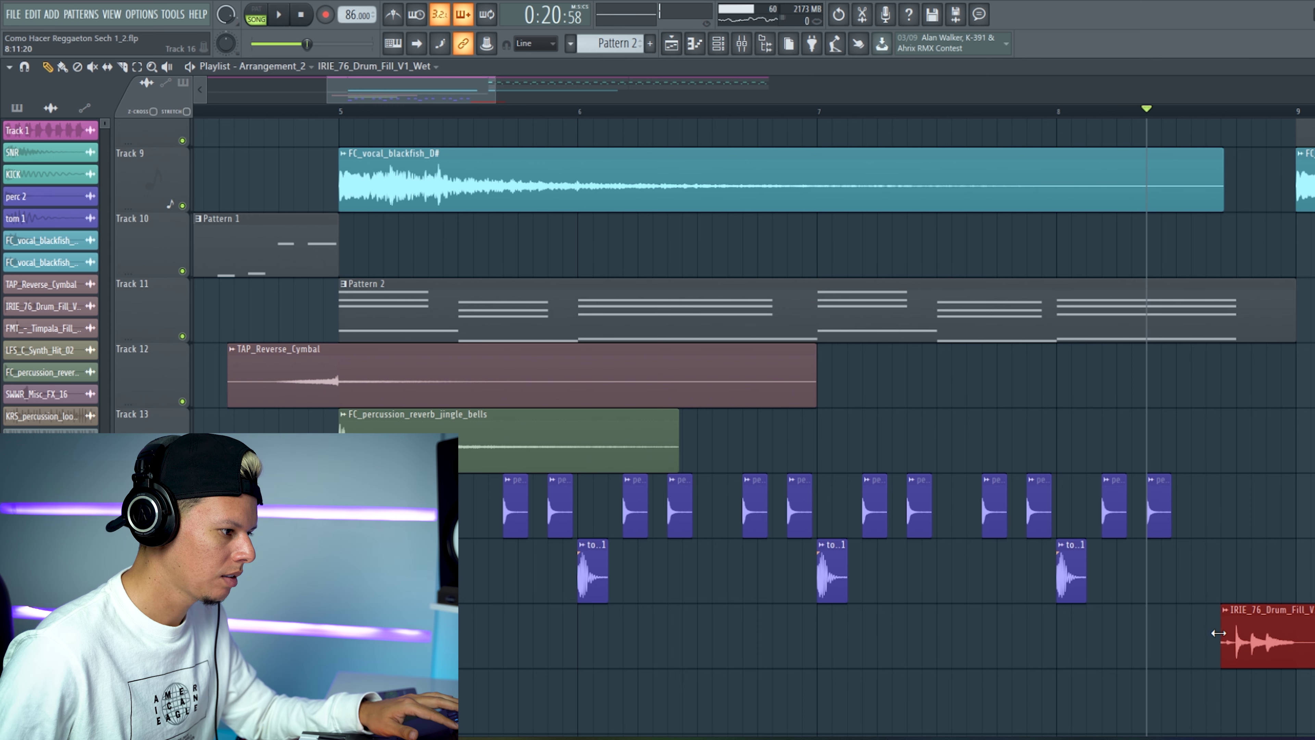
Place the FMT_-_Timpala_Fill__Wet_ sample mid-bar 8 on Track 15, shift its audio to start on the hit, and play into bar 9
{"action": "left_click", "coordinate": [42, 329]}
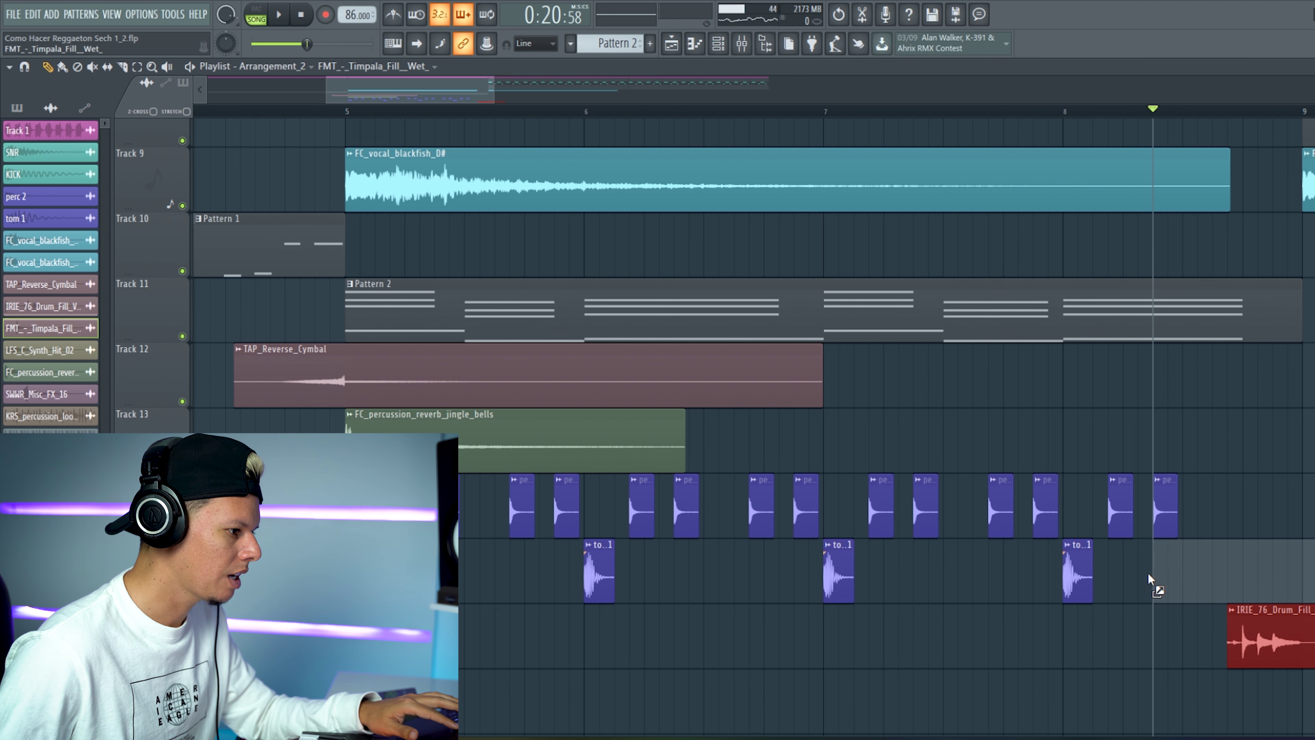
{"action": "left_click", "coordinate": [1182, 576]}
{"action": "left_click", "coordinate": [1188, 545]}
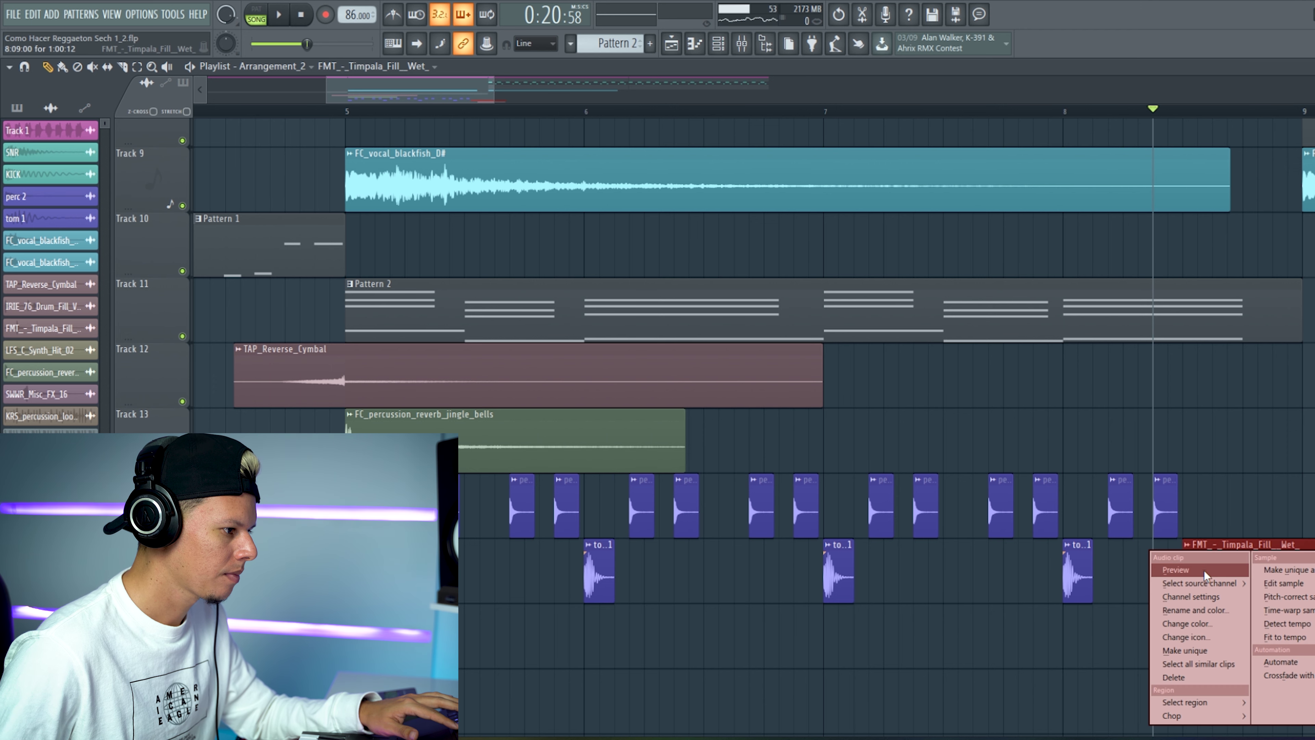
{"action": "left_click", "coordinate": [1201, 572]}
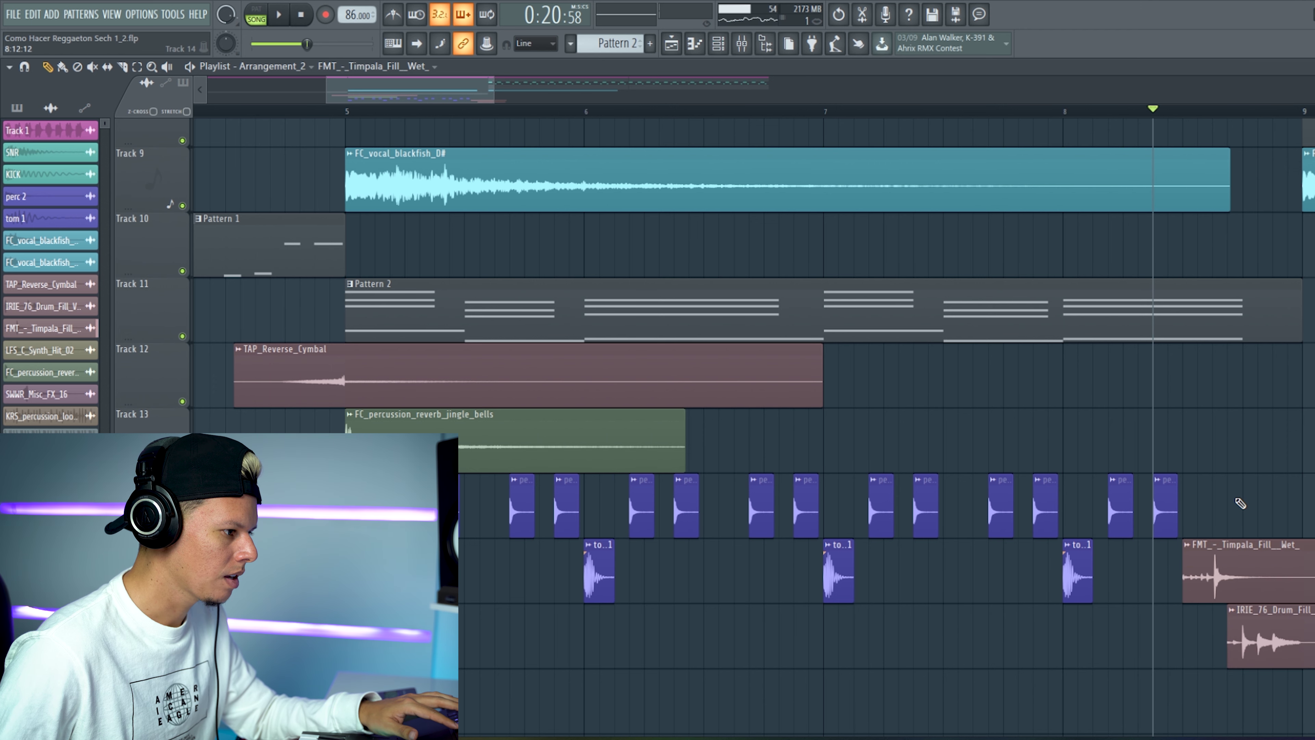
{"action": "mouse_move", "coordinate": [1182, 555]}
{"action": "left_mouse_down"}
{"action": "mouse_move", "coordinate": [1200, 559]}
{"action": "mouse_move", "coordinate": [1183, 561]}
{"action": "left_mouse_up"}
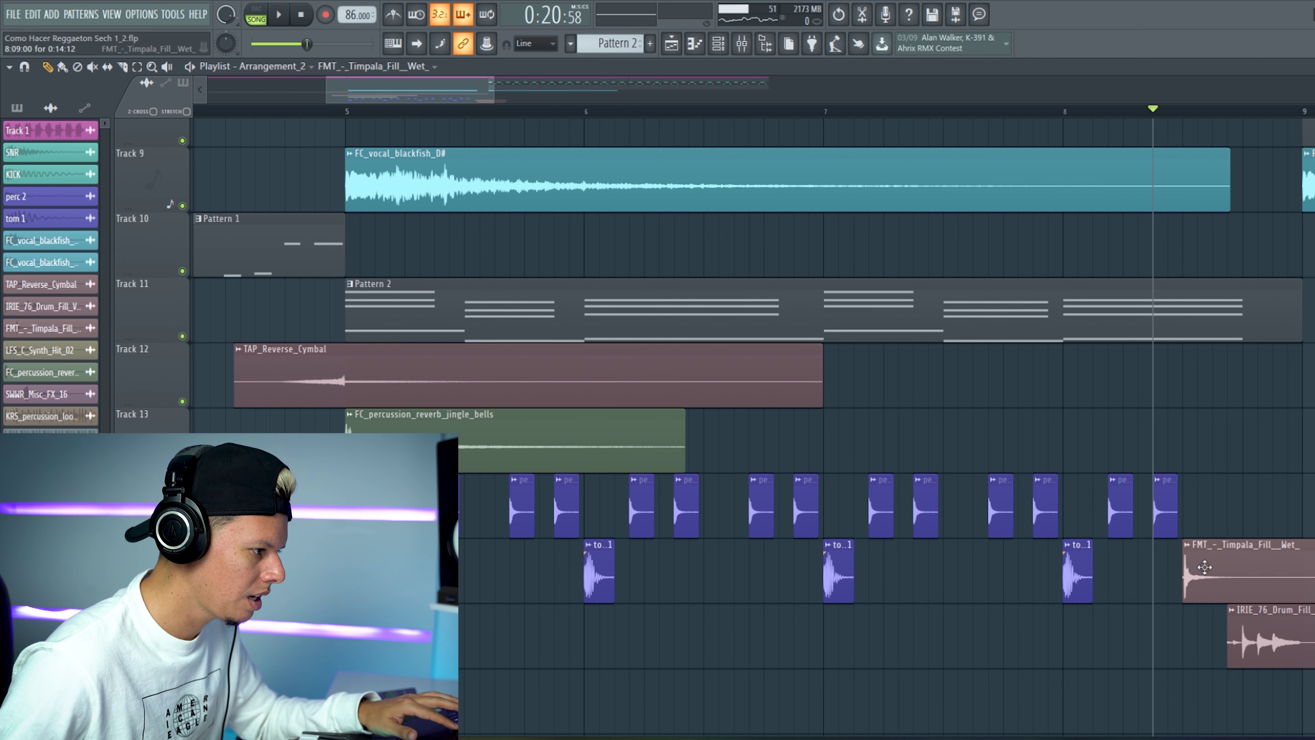
{"action": "key", "text": "space"}
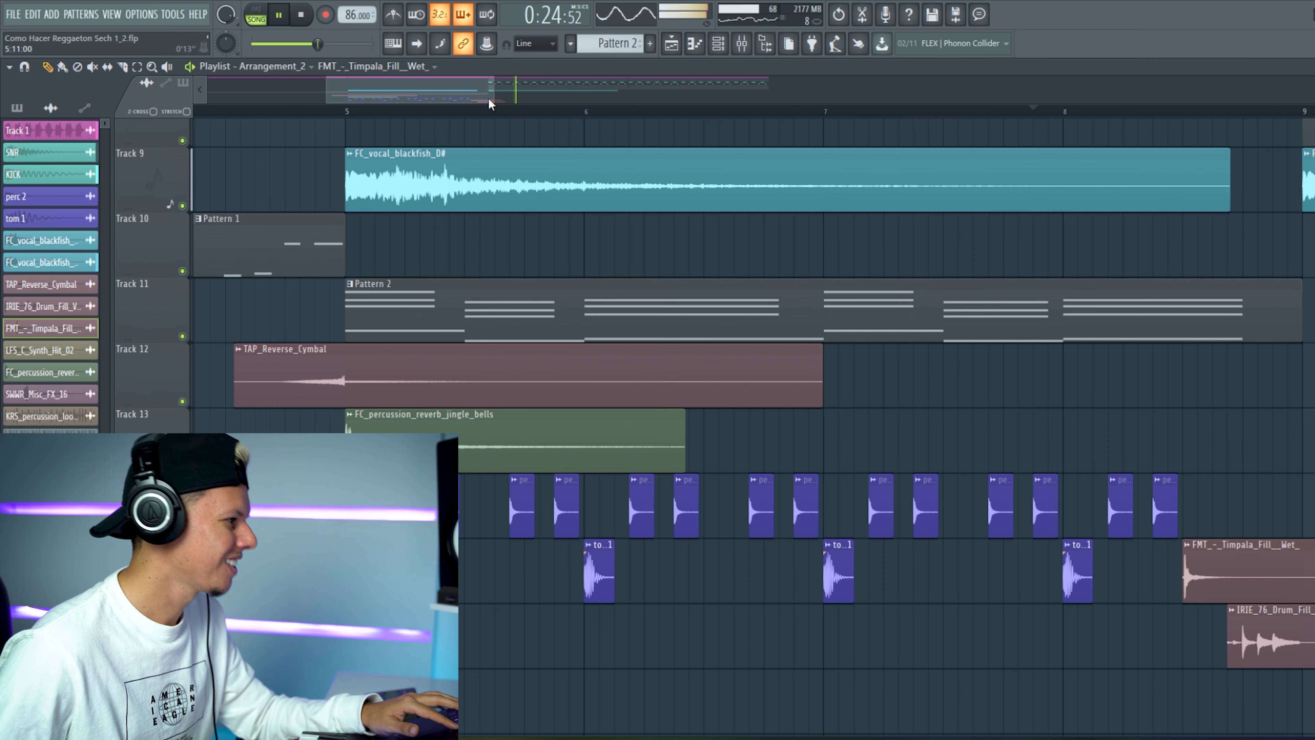
{"action": "left_click_drag", "start_coordinate": [491, 104], "coordinate": [576, 105]}
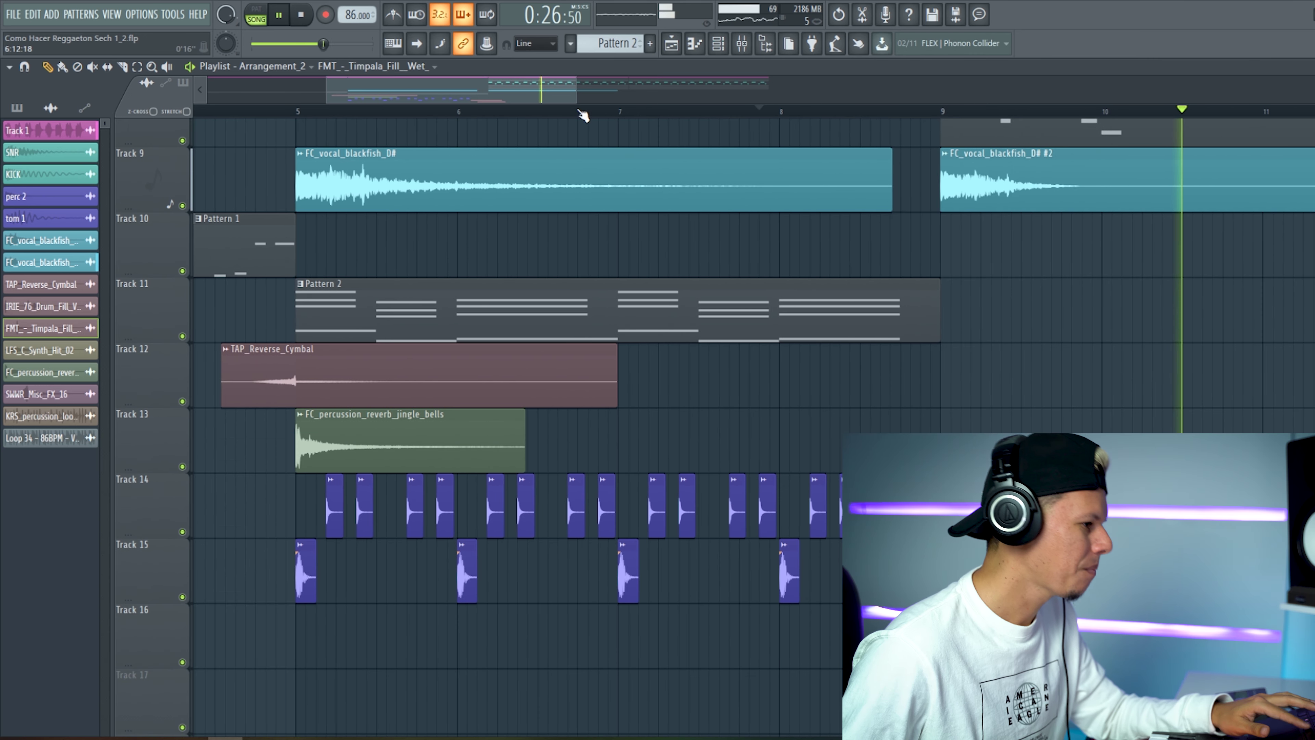
{"action": "key", "text": "space"}
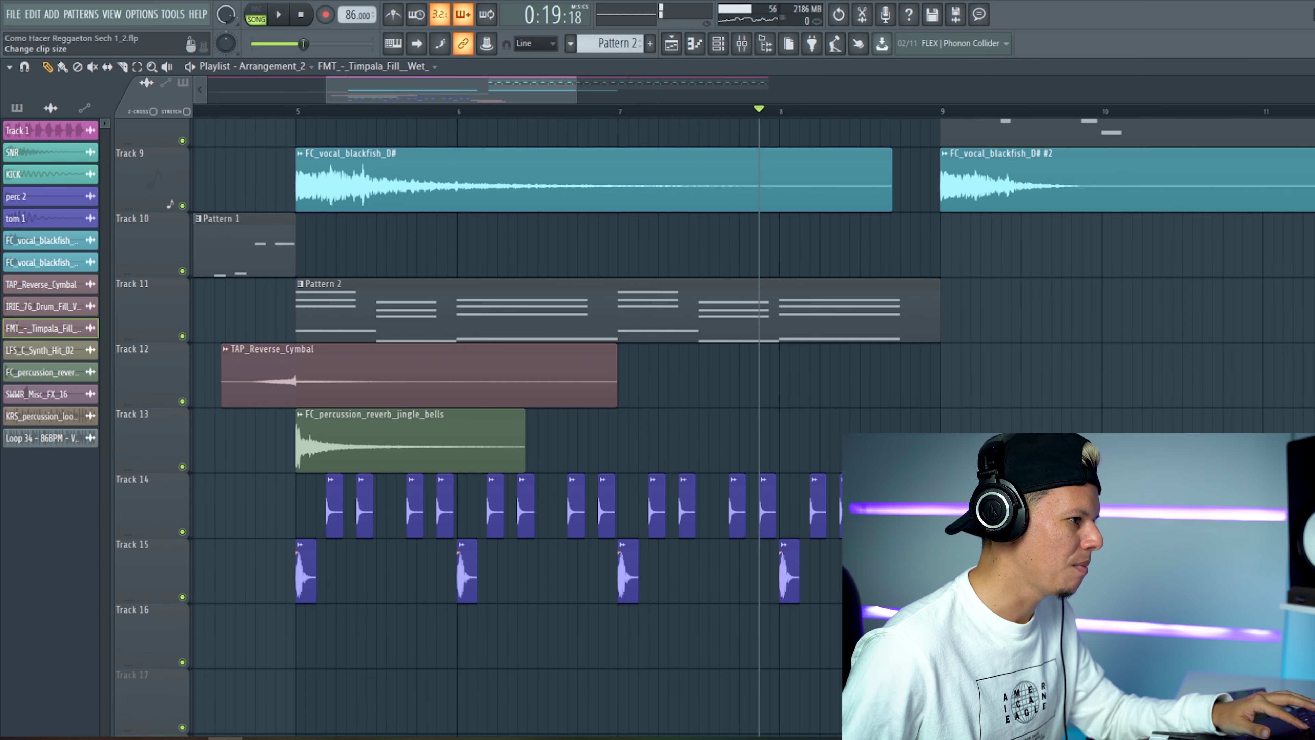
Audition instruments in the Channel rack, including MALLETS, and select the gtr channel for an additional melody
{"action": "scroll", "coordinate": [753, 424], "scroll_direction": "down", "scroll_amount": 2}
{"action": "scroll", "coordinate": [754, 424], "scroll_direction": "up", "scroll_amount": 8}
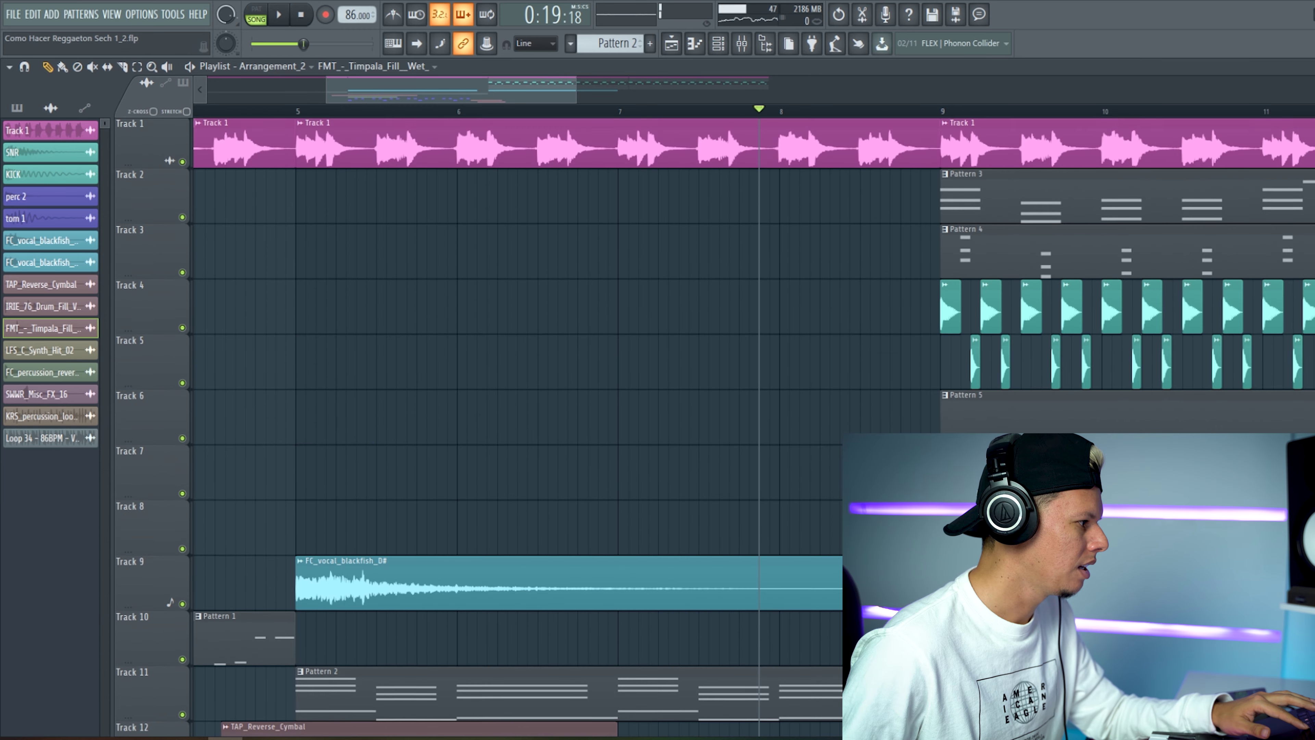
{"action": "scroll", "coordinate": [754, 425], "scroll_direction": "down", "scroll_amount": 3}
{"action": "left_click_drag", "start_coordinate": [575, 97], "coordinate": [606, 93]}
{"action": "scroll", "coordinate": [1063, 199], "scroll_direction": "down", "scroll_amount": 2}
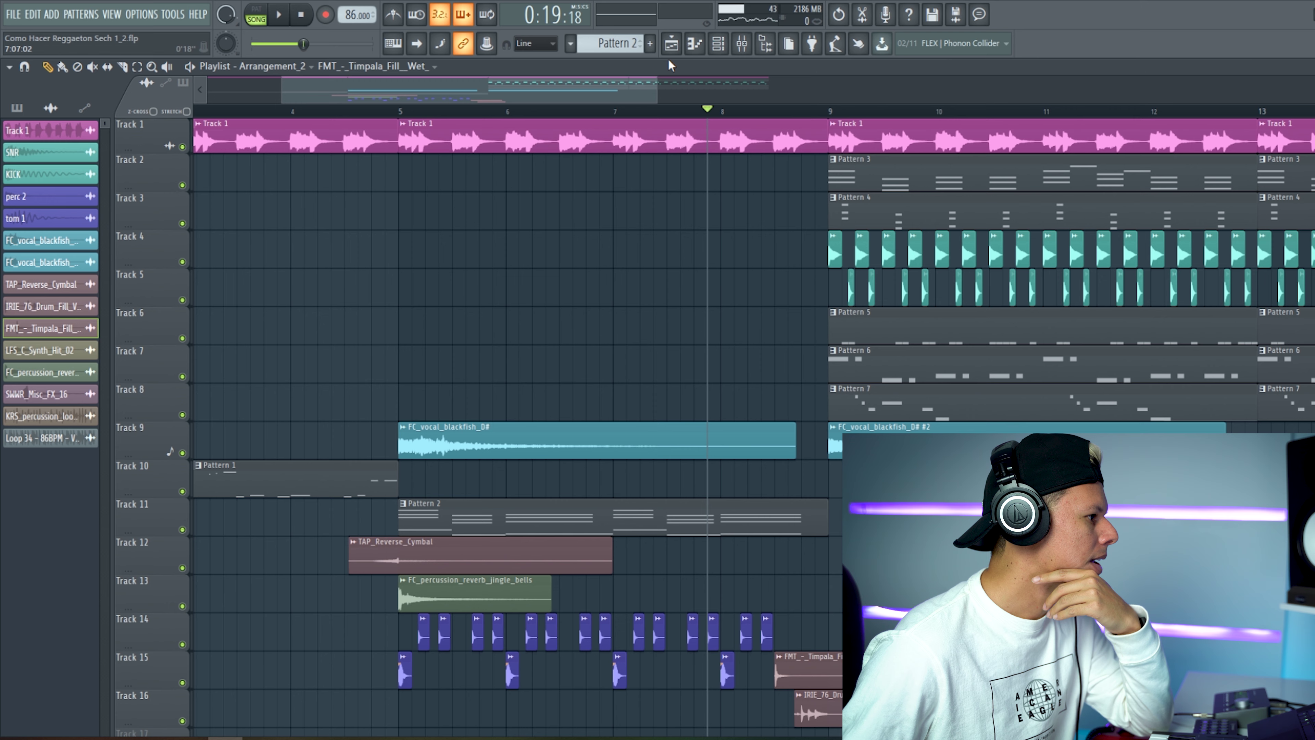
{"action": "left_click", "coordinate": [719, 46]}
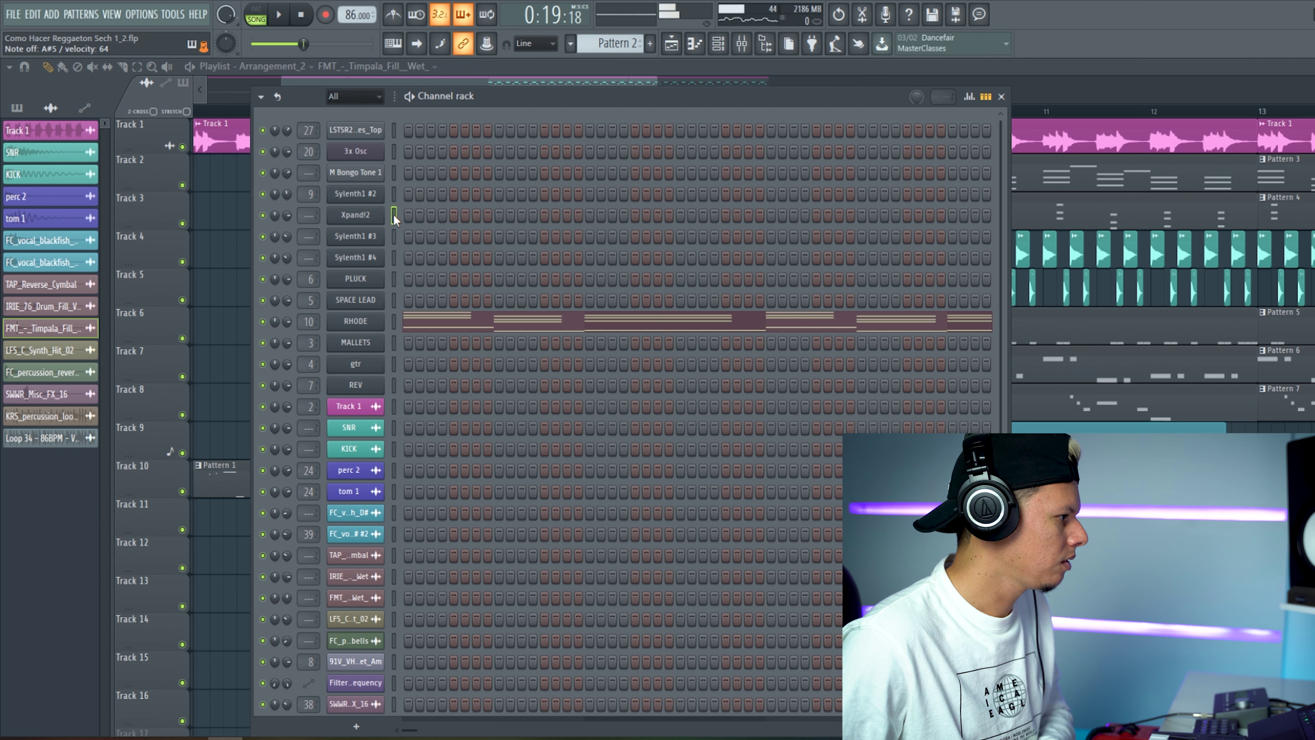
{"action": "left_click", "coordinate": [392, 343]}
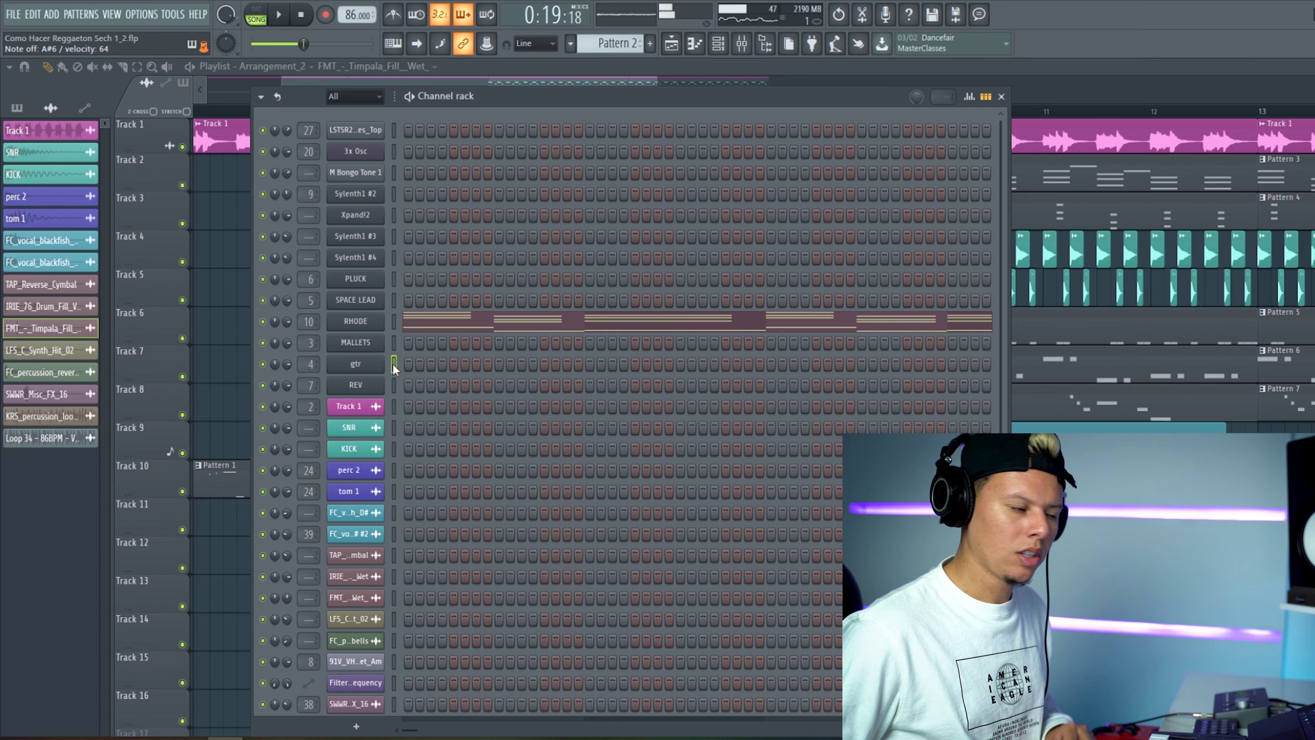
{"action": "key", "text": "F6"}
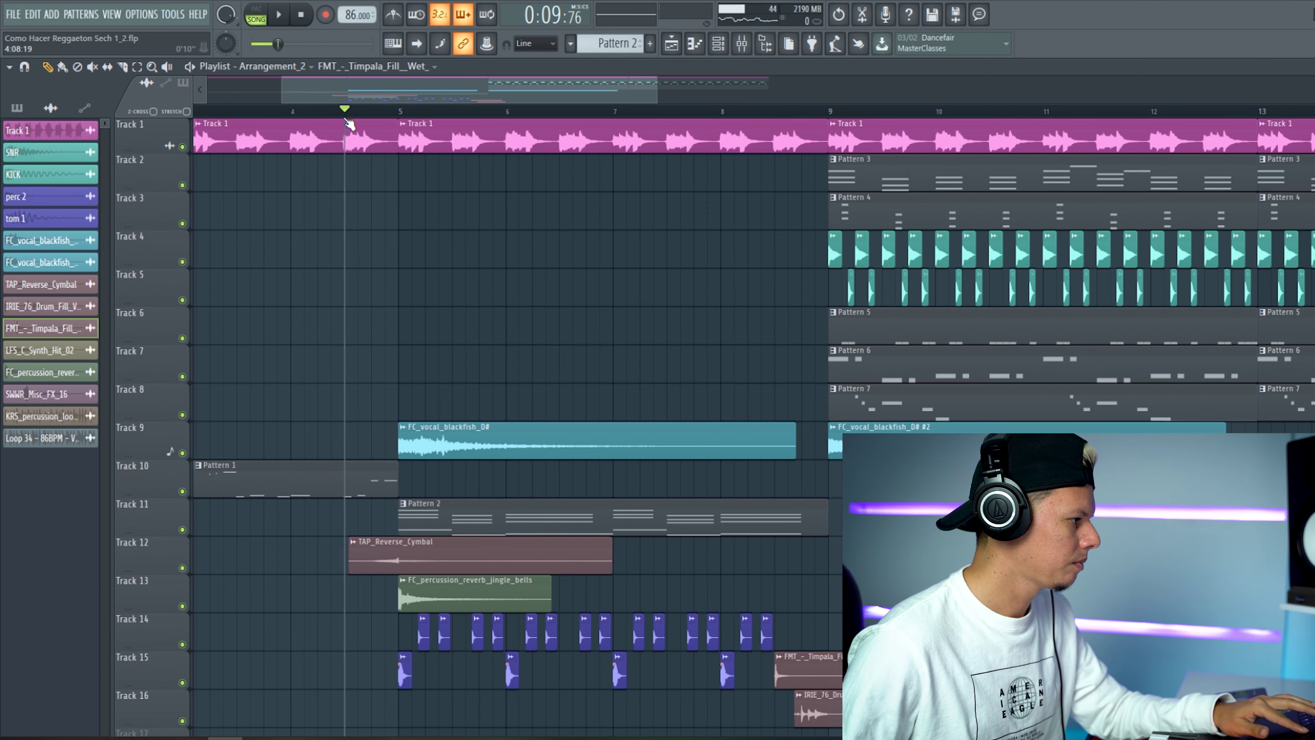
Rehearse a gtr melody over the intro from around bar 4 and record it into Pattern 8
{"action": "key", "text": "space"}
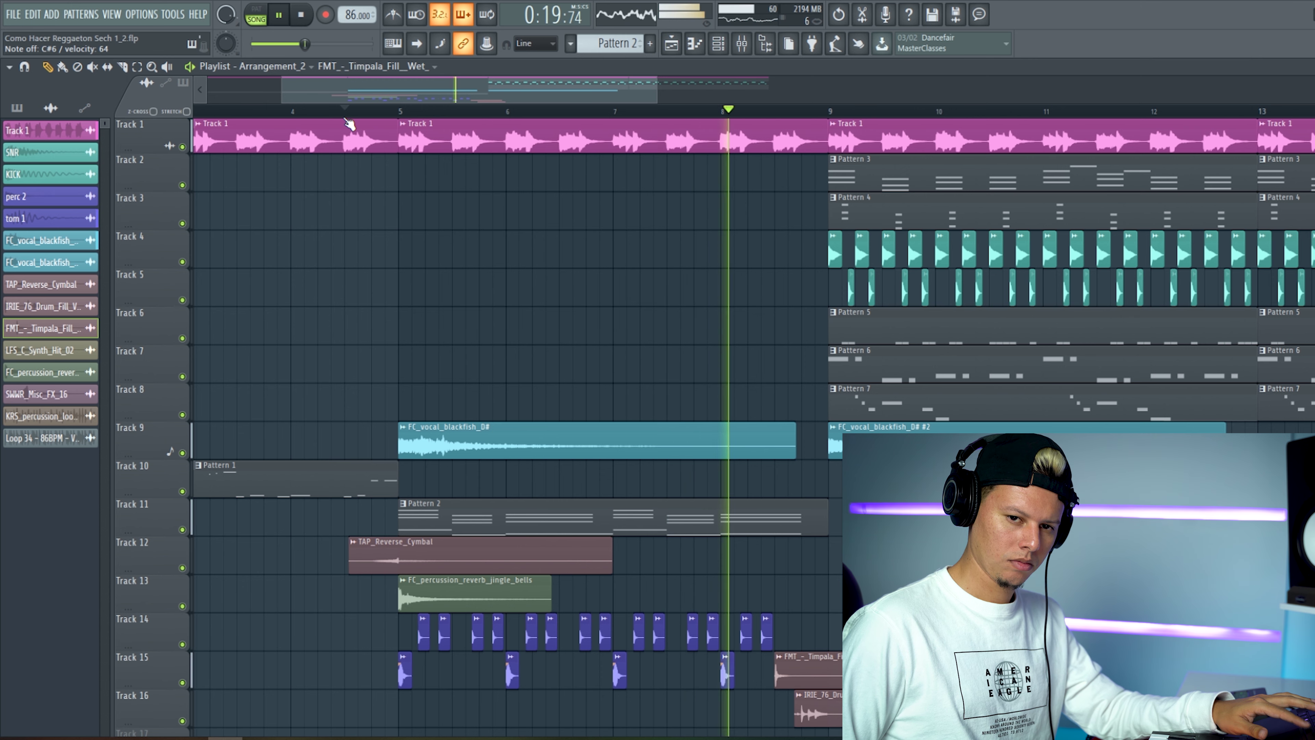
{"action": "key", "text": "space"}
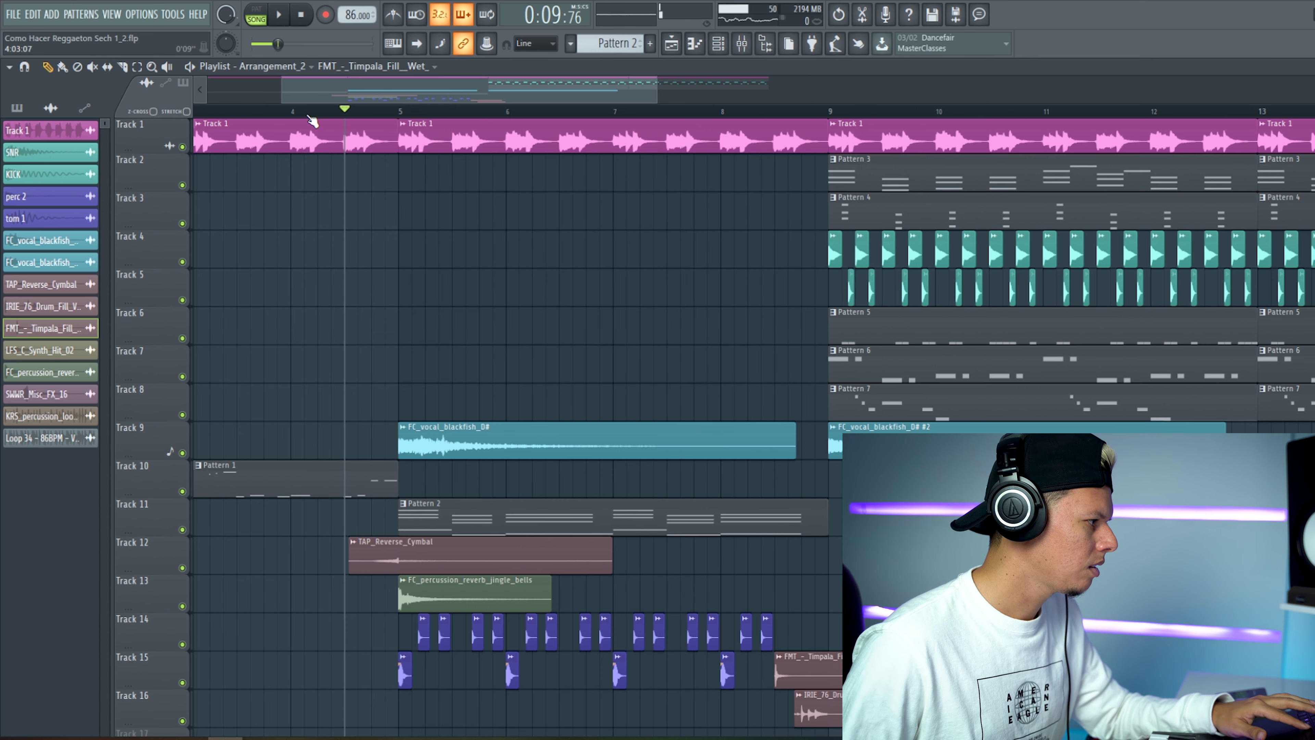
{"action": "key", "text": "space"}
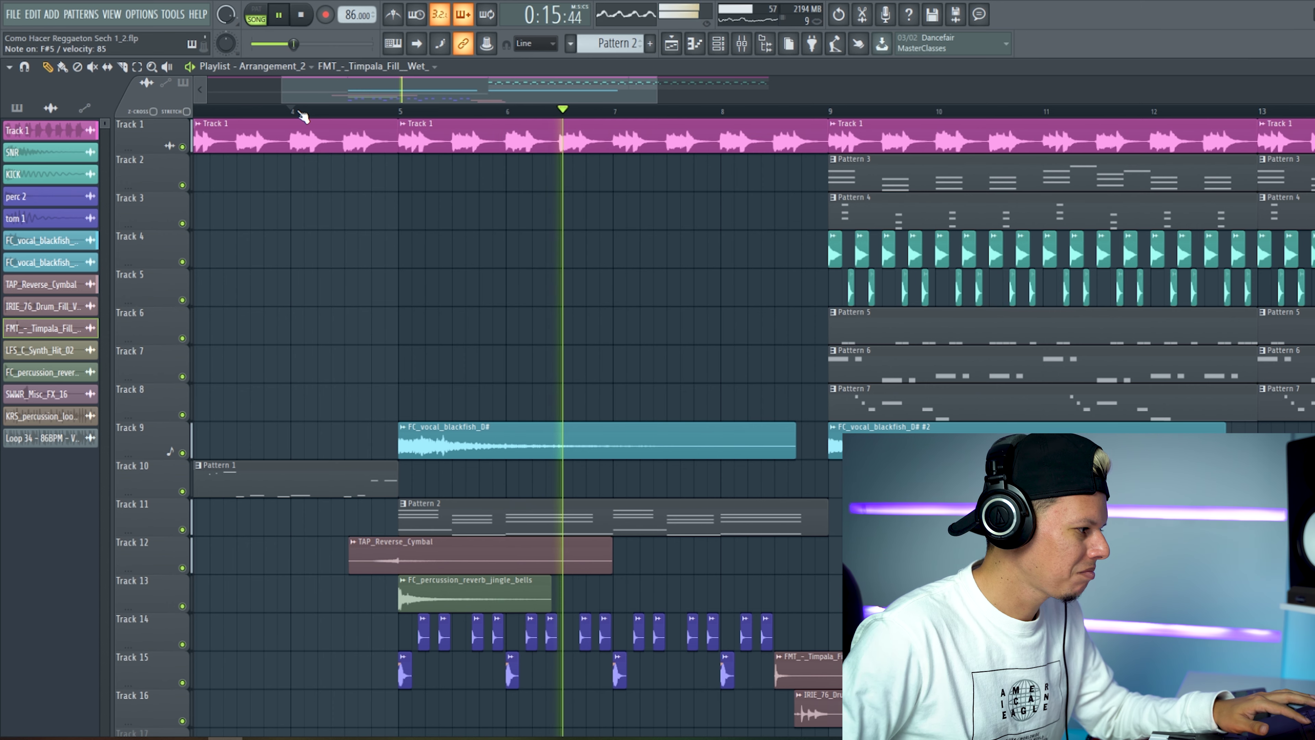
{"action": "key", "text": "space"}
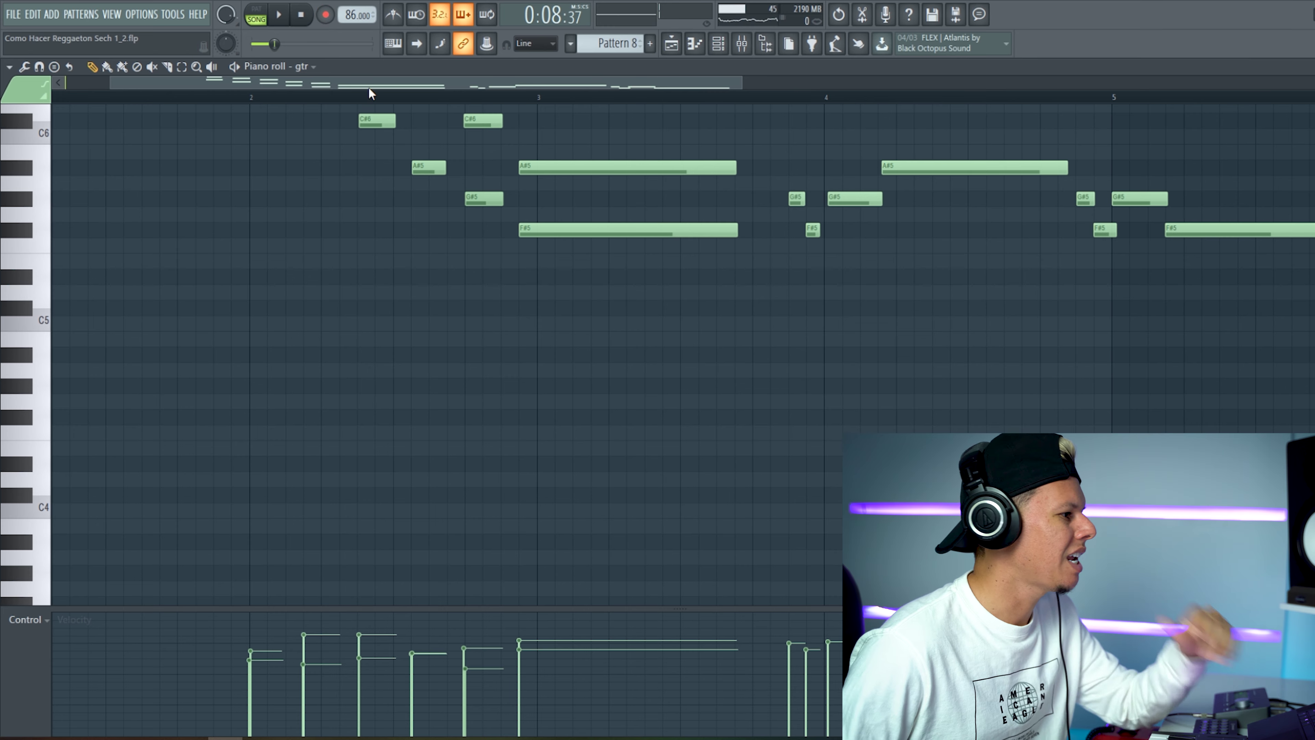
Play the recorded gtr notes in the piano roll, set the gtr channel volume to about 82% and return to the playlist
{"action": "scroll", "coordinate": [748, 442], "scroll_direction": "up", "scroll_amount": 3}
{"action": "scroll", "coordinate": [747, 442], "scroll_direction": "up", "scroll_amount": 2}
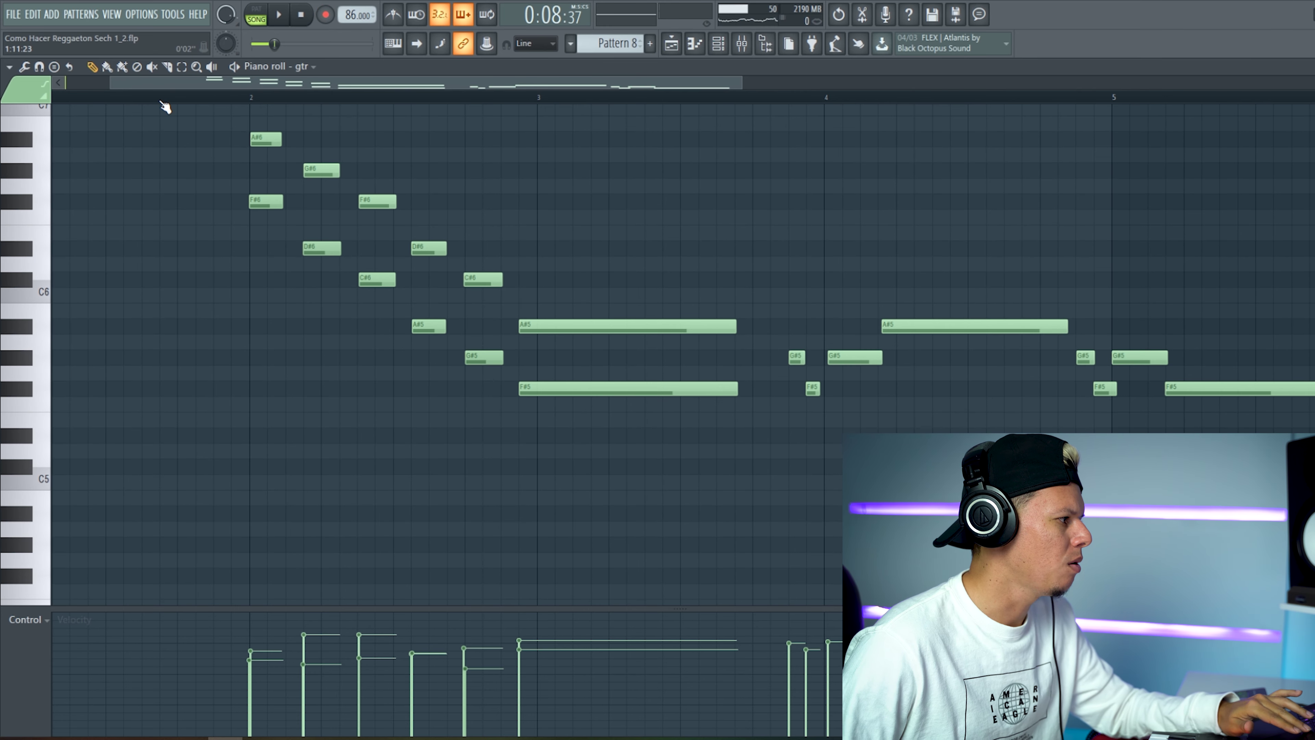
{"action": "key", "text": "space"}
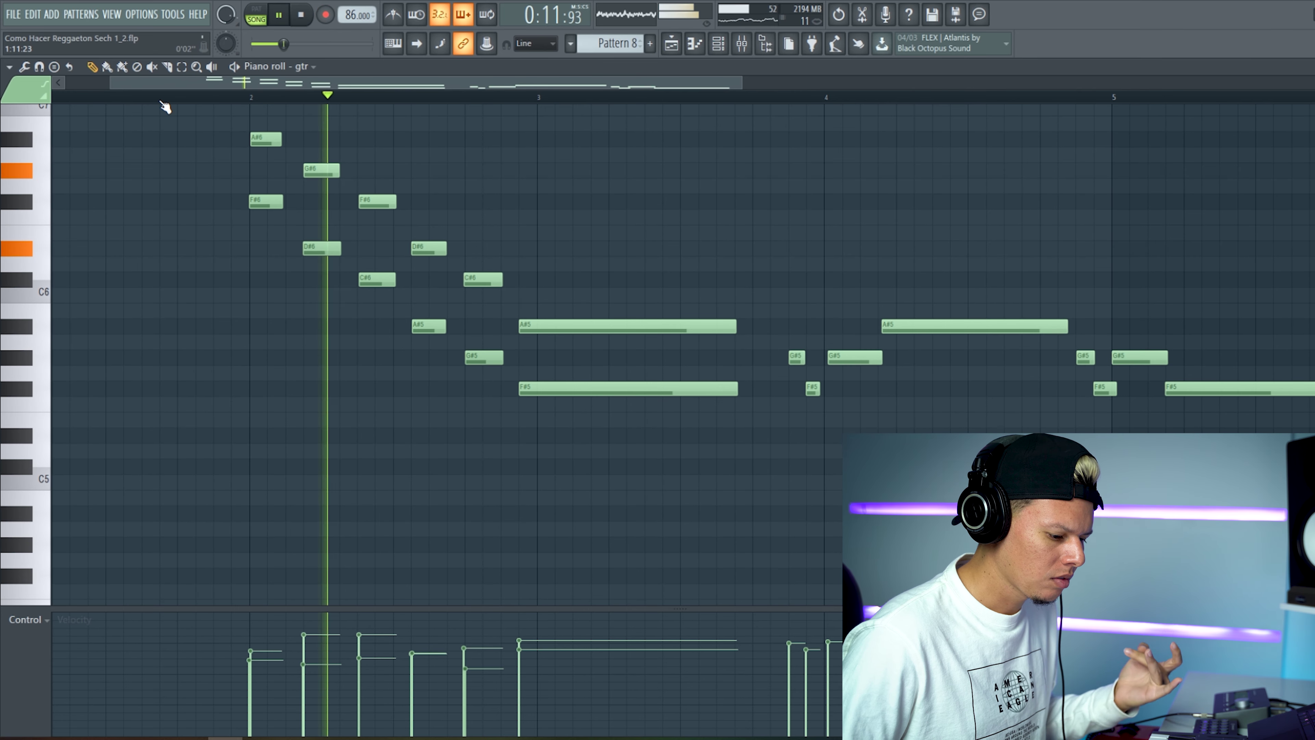
{"action": "key", "text": "F6"}
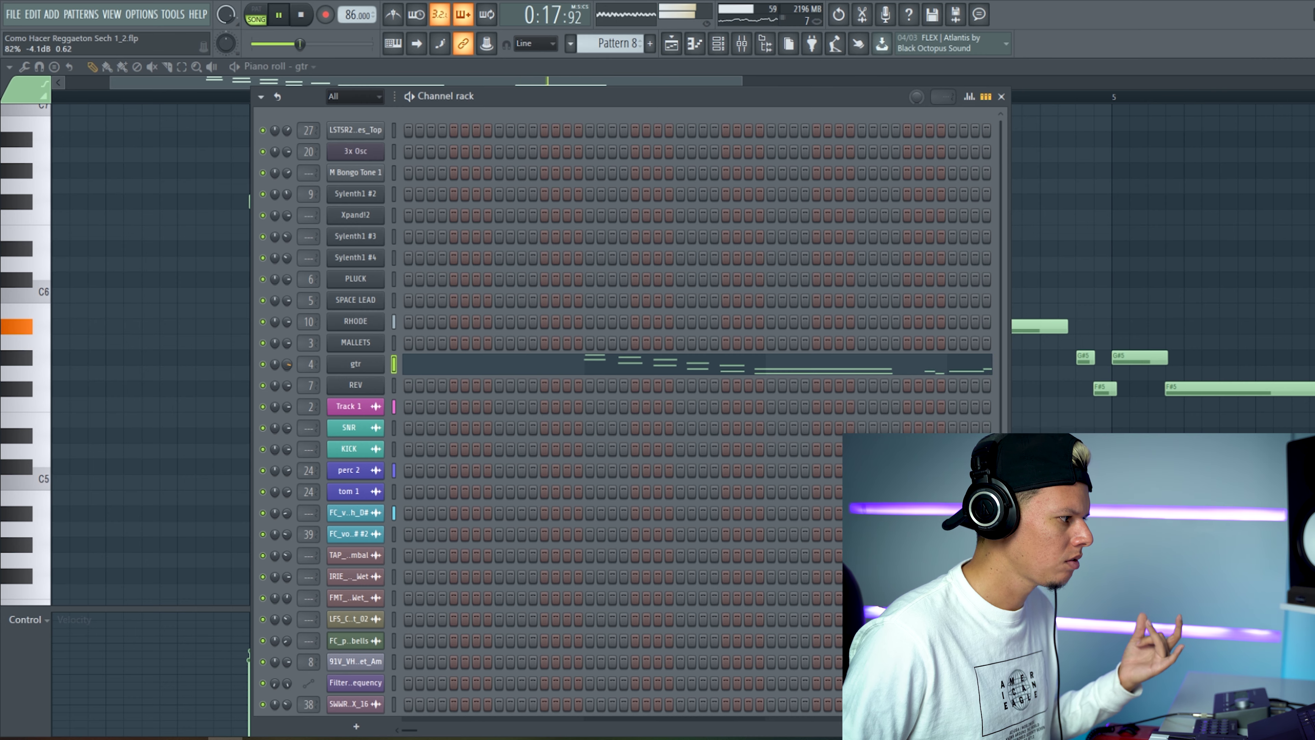
{"action": "key", "text": "F6"}
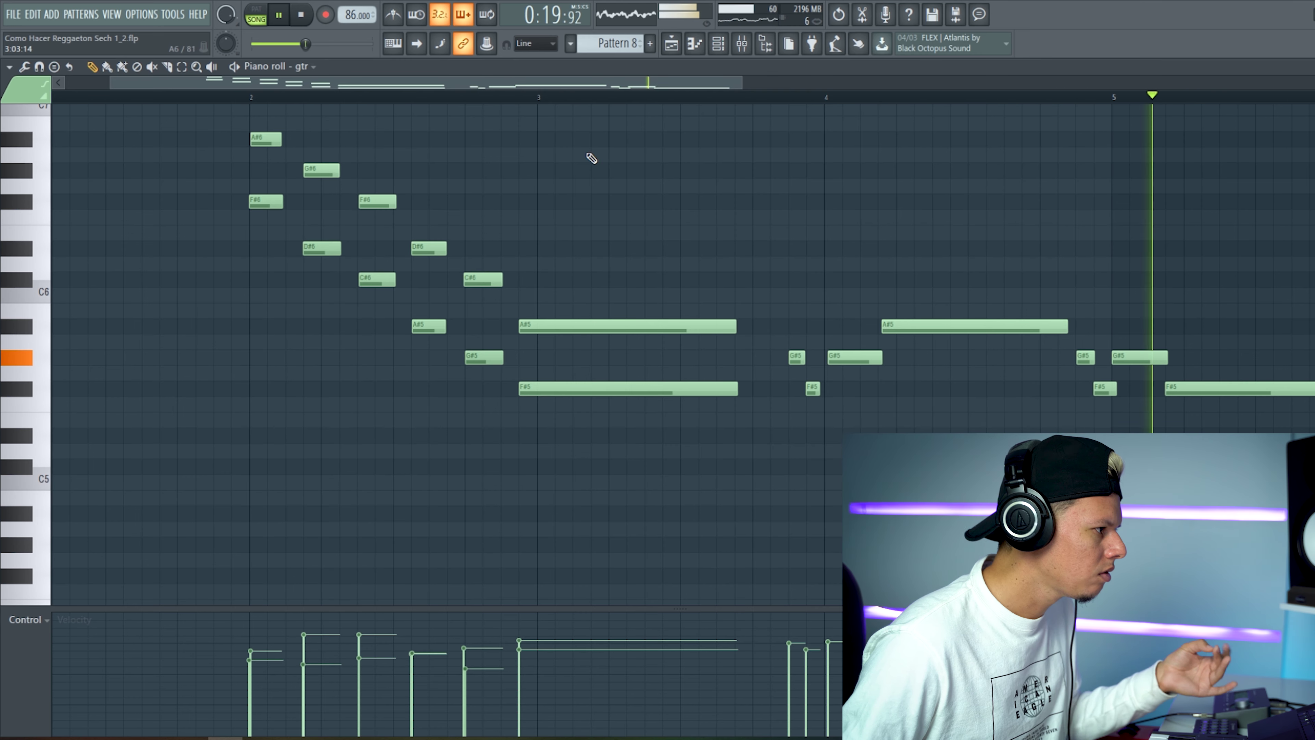
{"action": "left_click", "coordinate": [671, 45]}
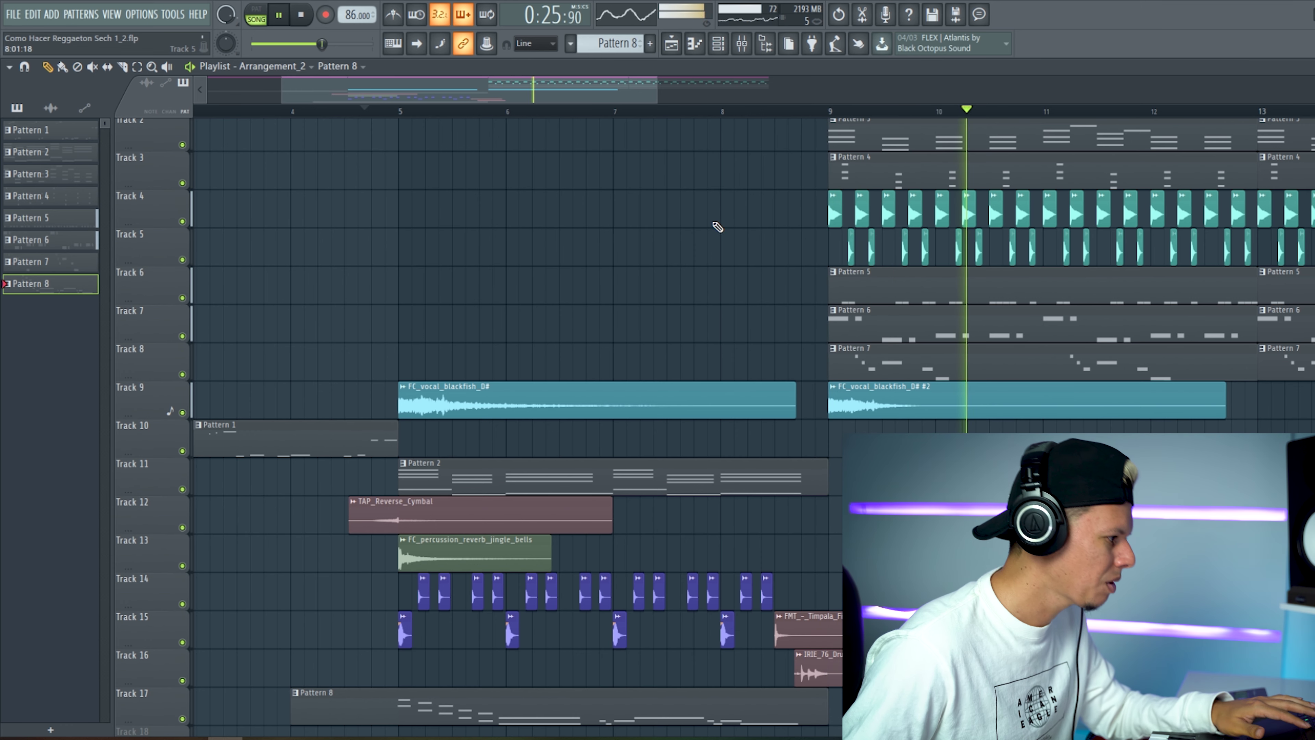
{"action": "key", "text": "space"}
Show the whole arrangement in the playlist and play the intro from bar 1
{"action": "left_click_drag", "start_coordinate": [655, 98], "coordinate": [750, 98]}
{"action": "left_click_drag", "start_coordinate": [283, 98], "coordinate": [207, 97]}
{"action": "scroll", "coordinate": [491, 259], "scroll_direction": "up", "scroll_amount": 3}
{"action": "left_click", "coordinate": [197, 110]}
{"action": "key", "text": "c"}
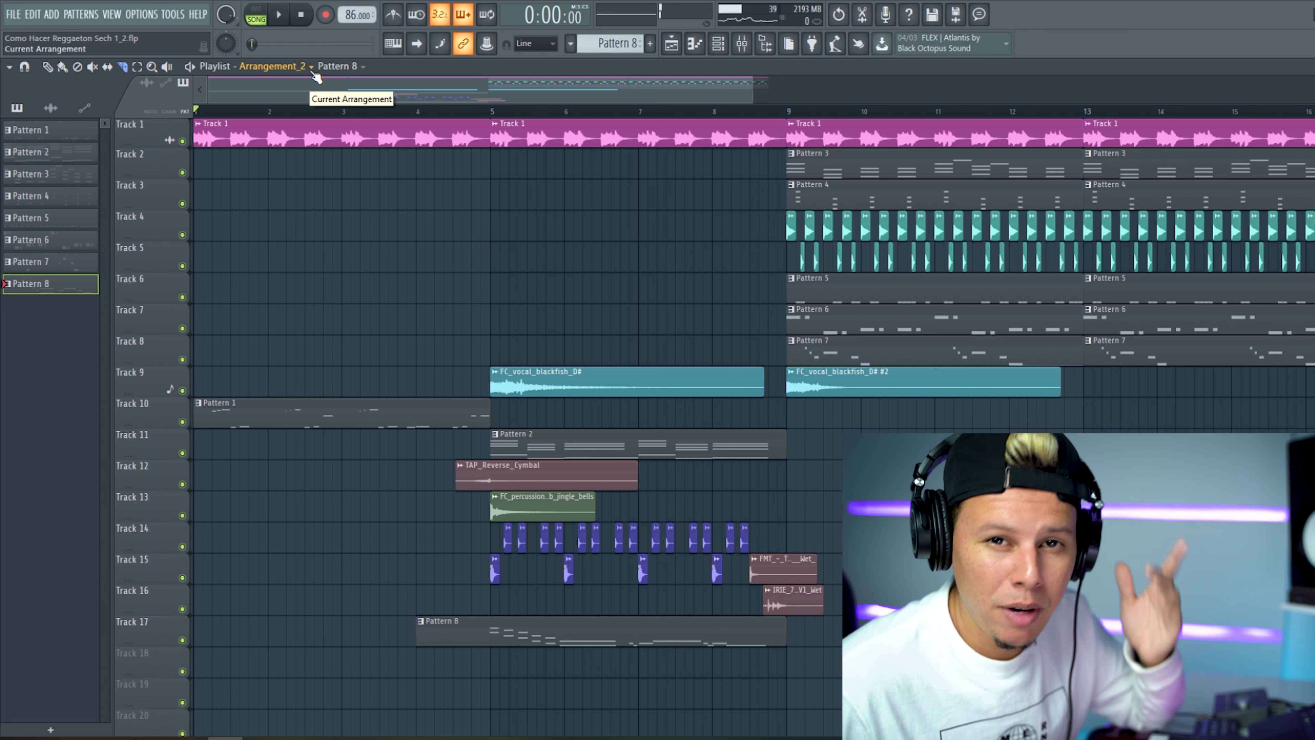
{"action": "key", "text": "space"}
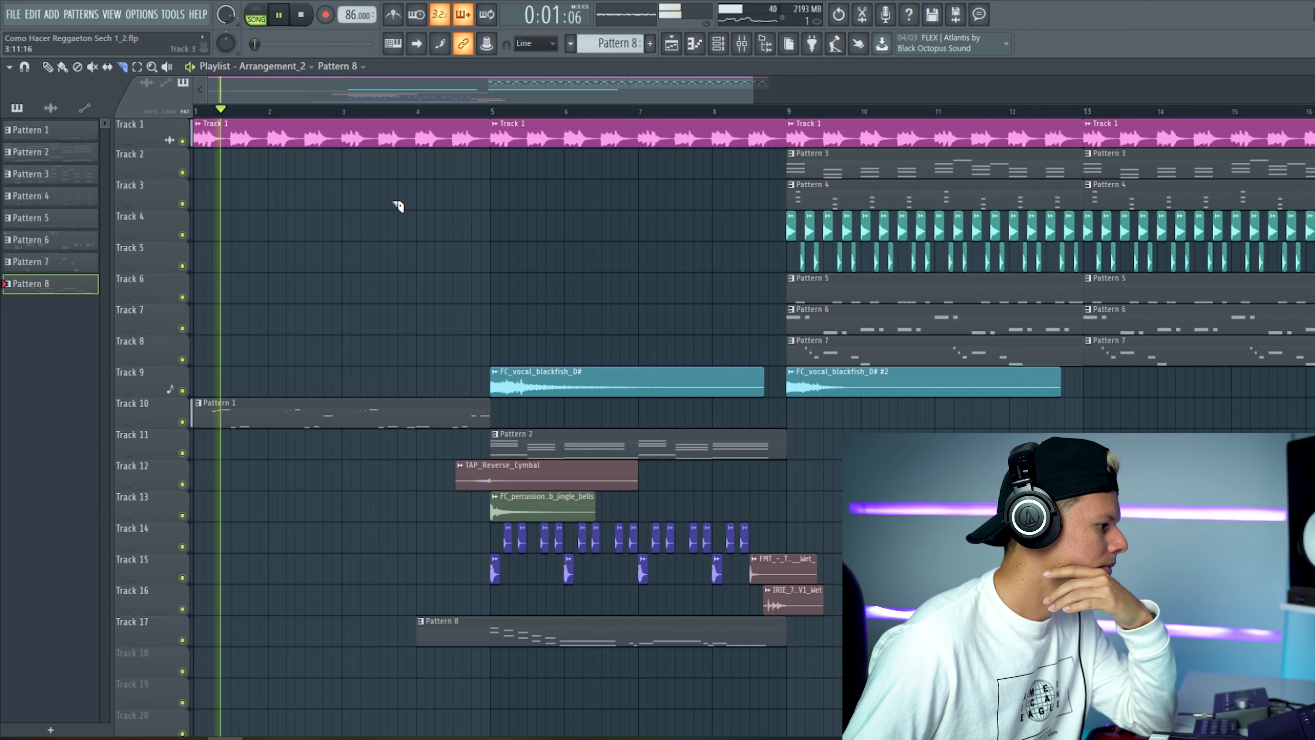